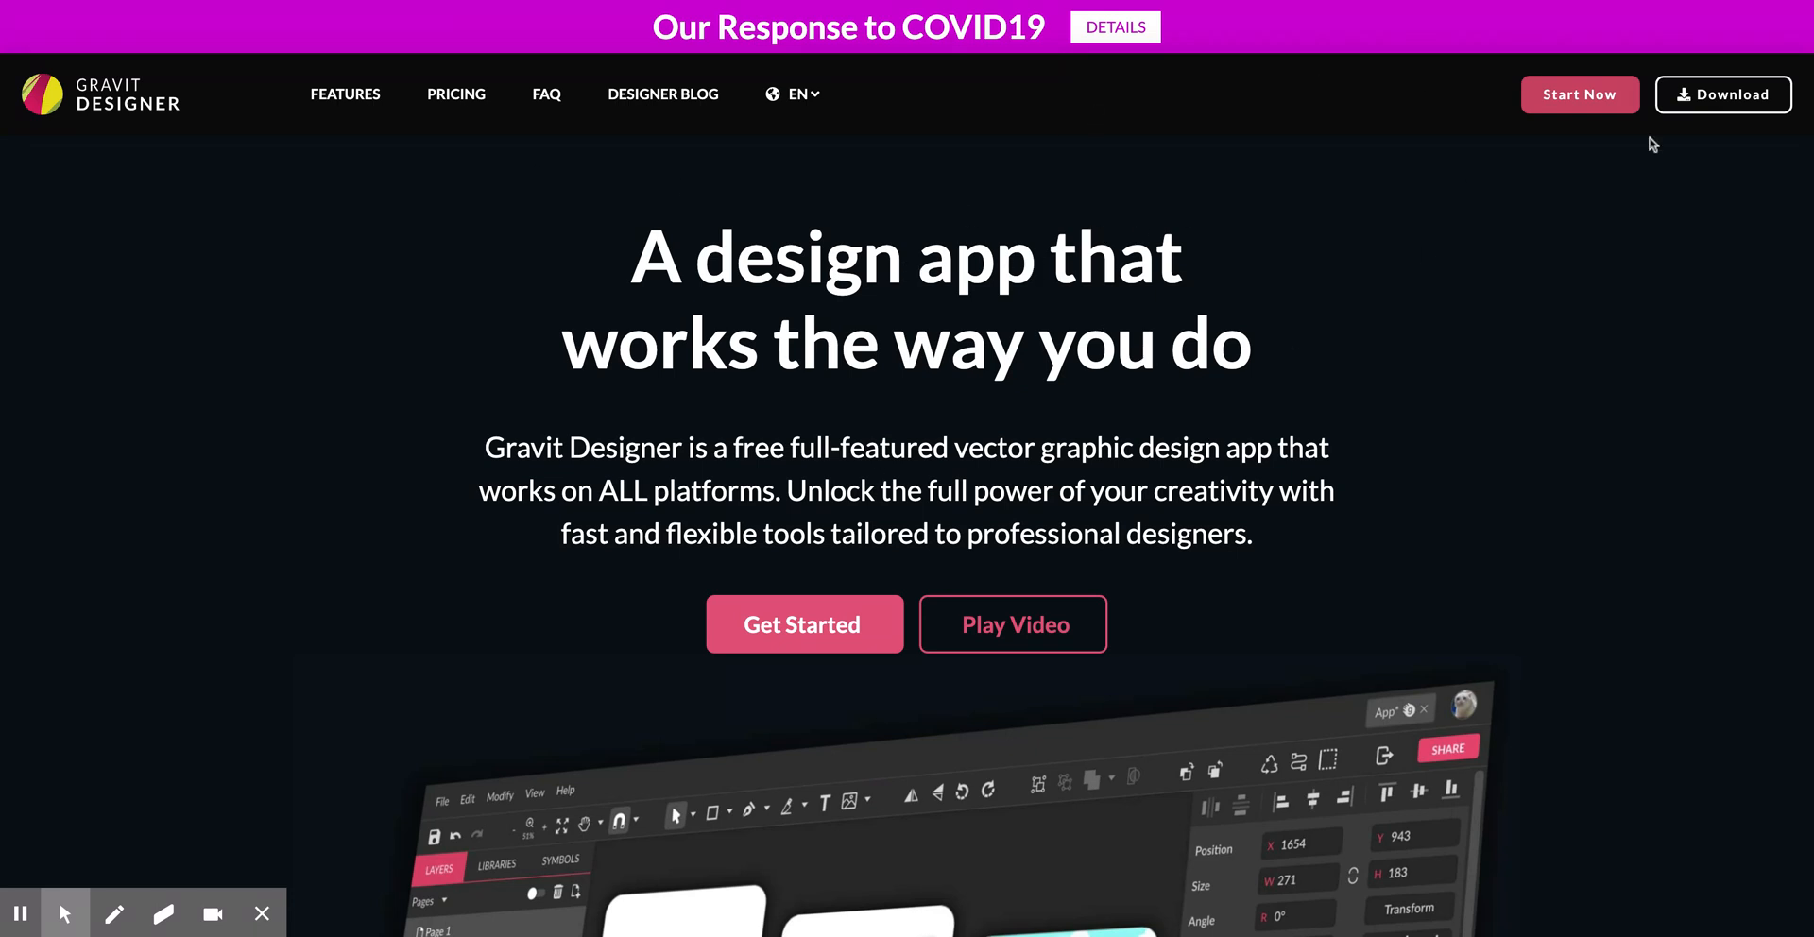
- Start the Gravit Designer web app and create a new blank A4 print design
left_click(1583, 106)
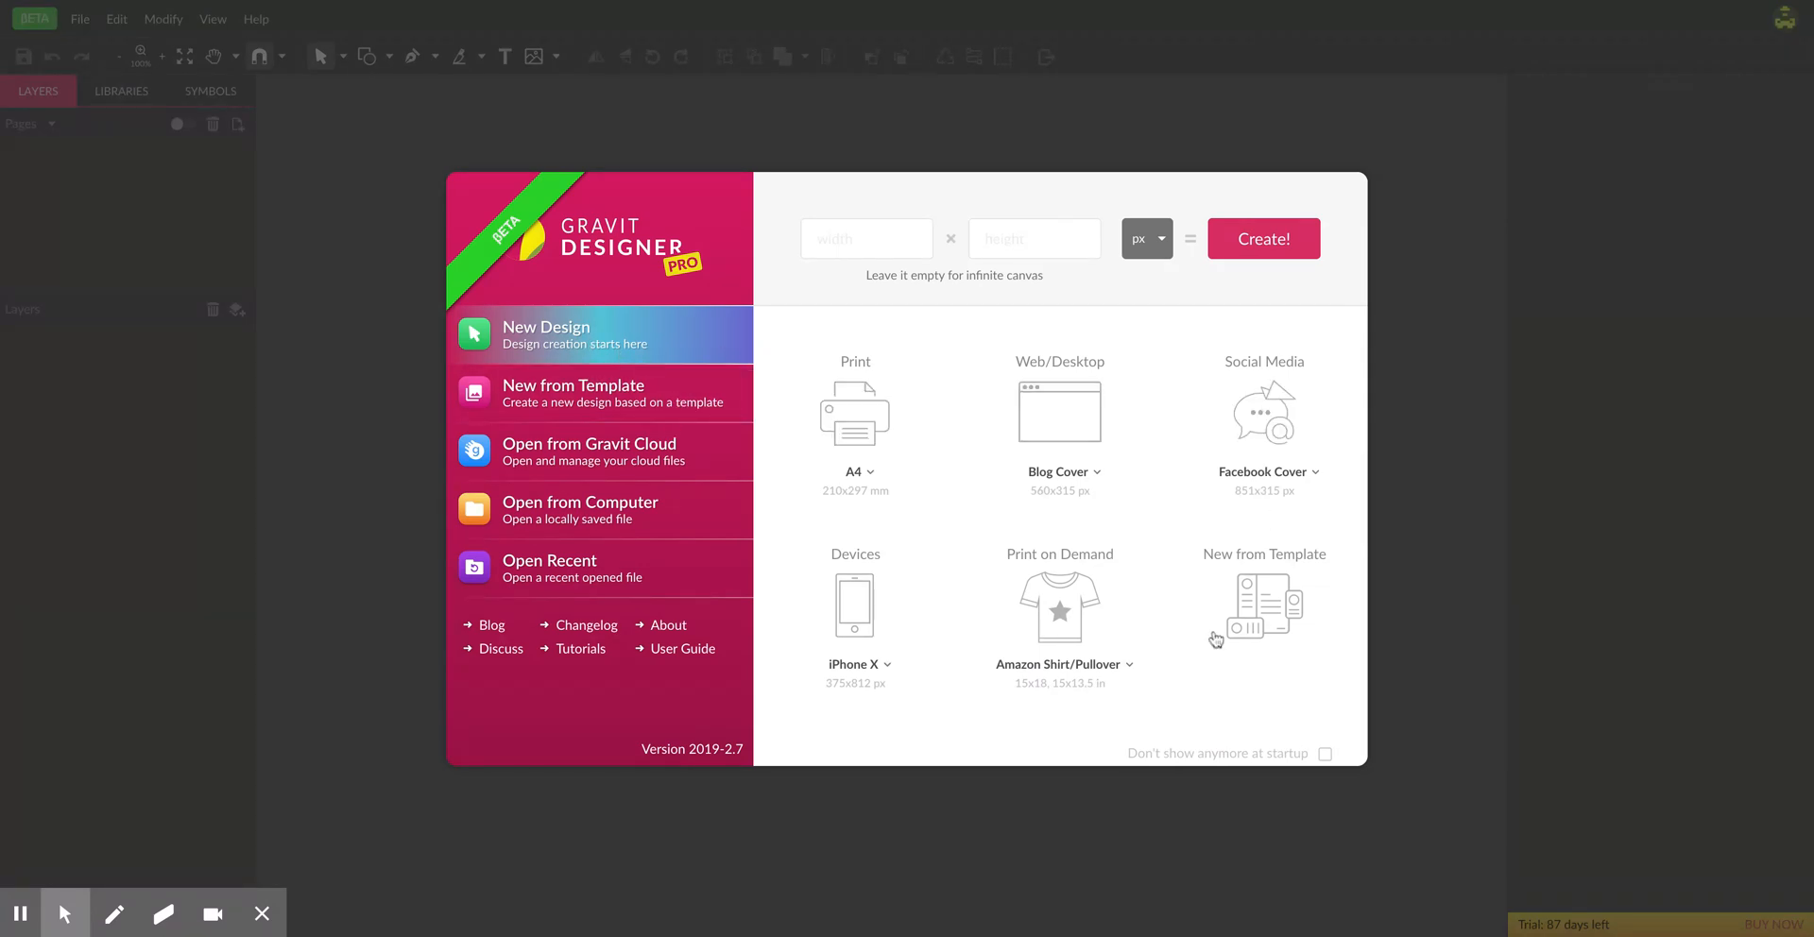
left_click(603, 463)
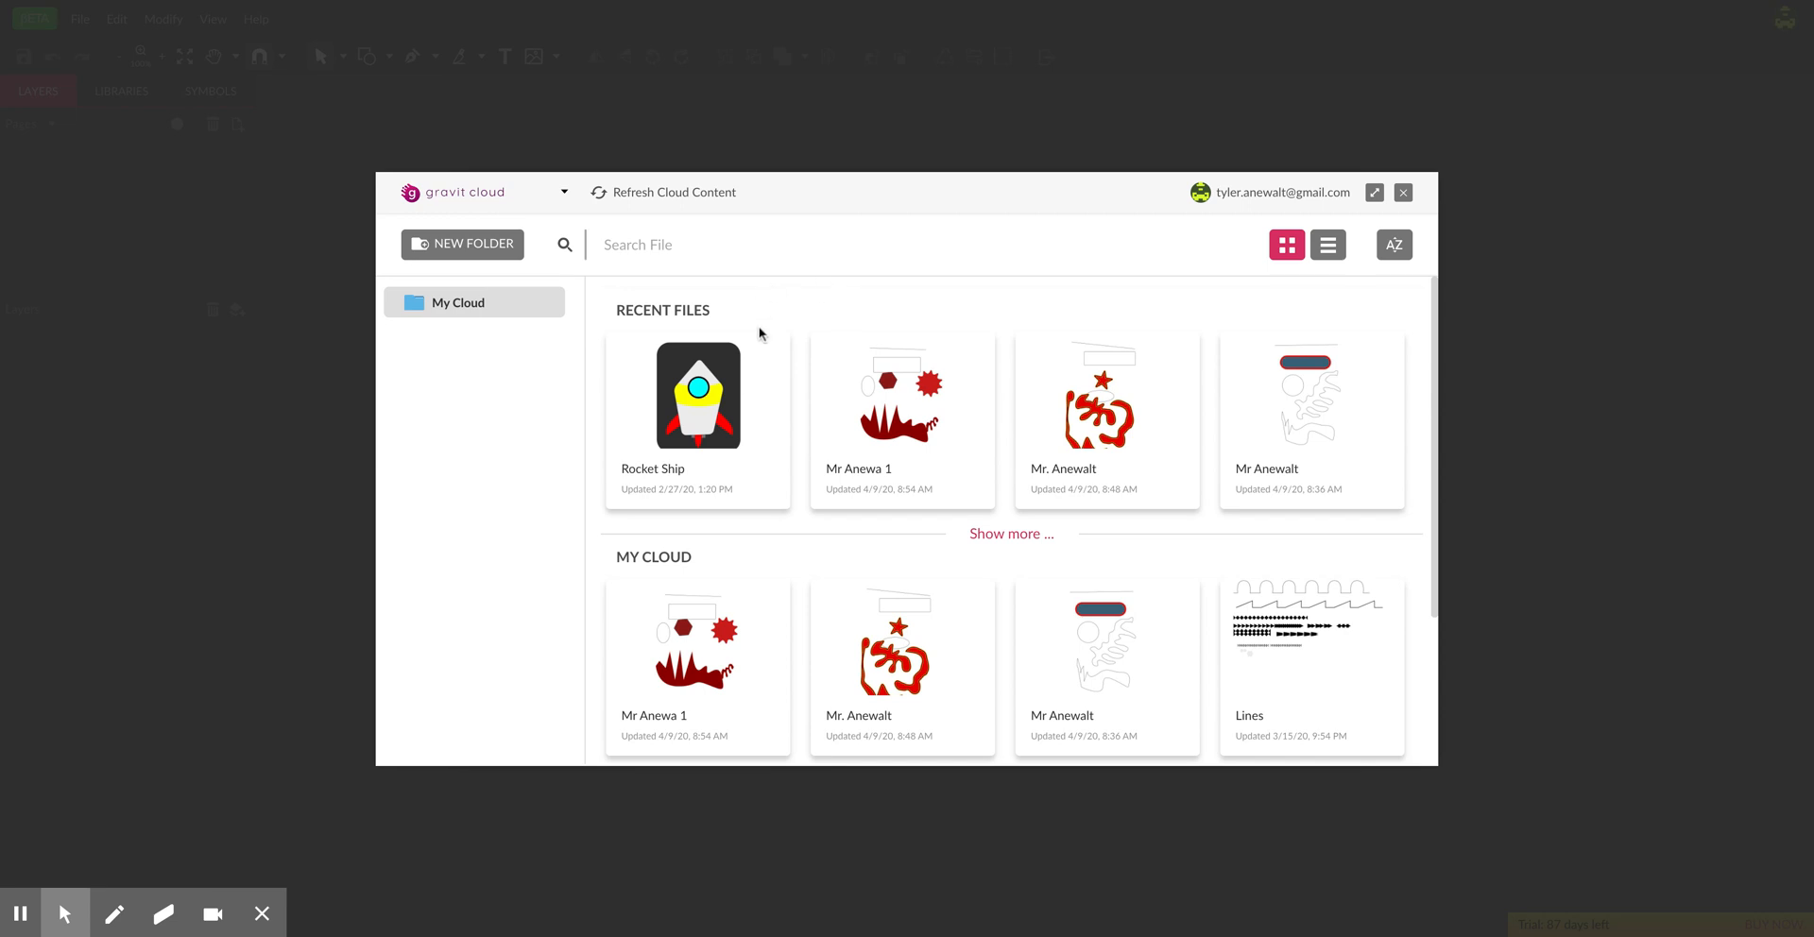
left_click(1403, 194)
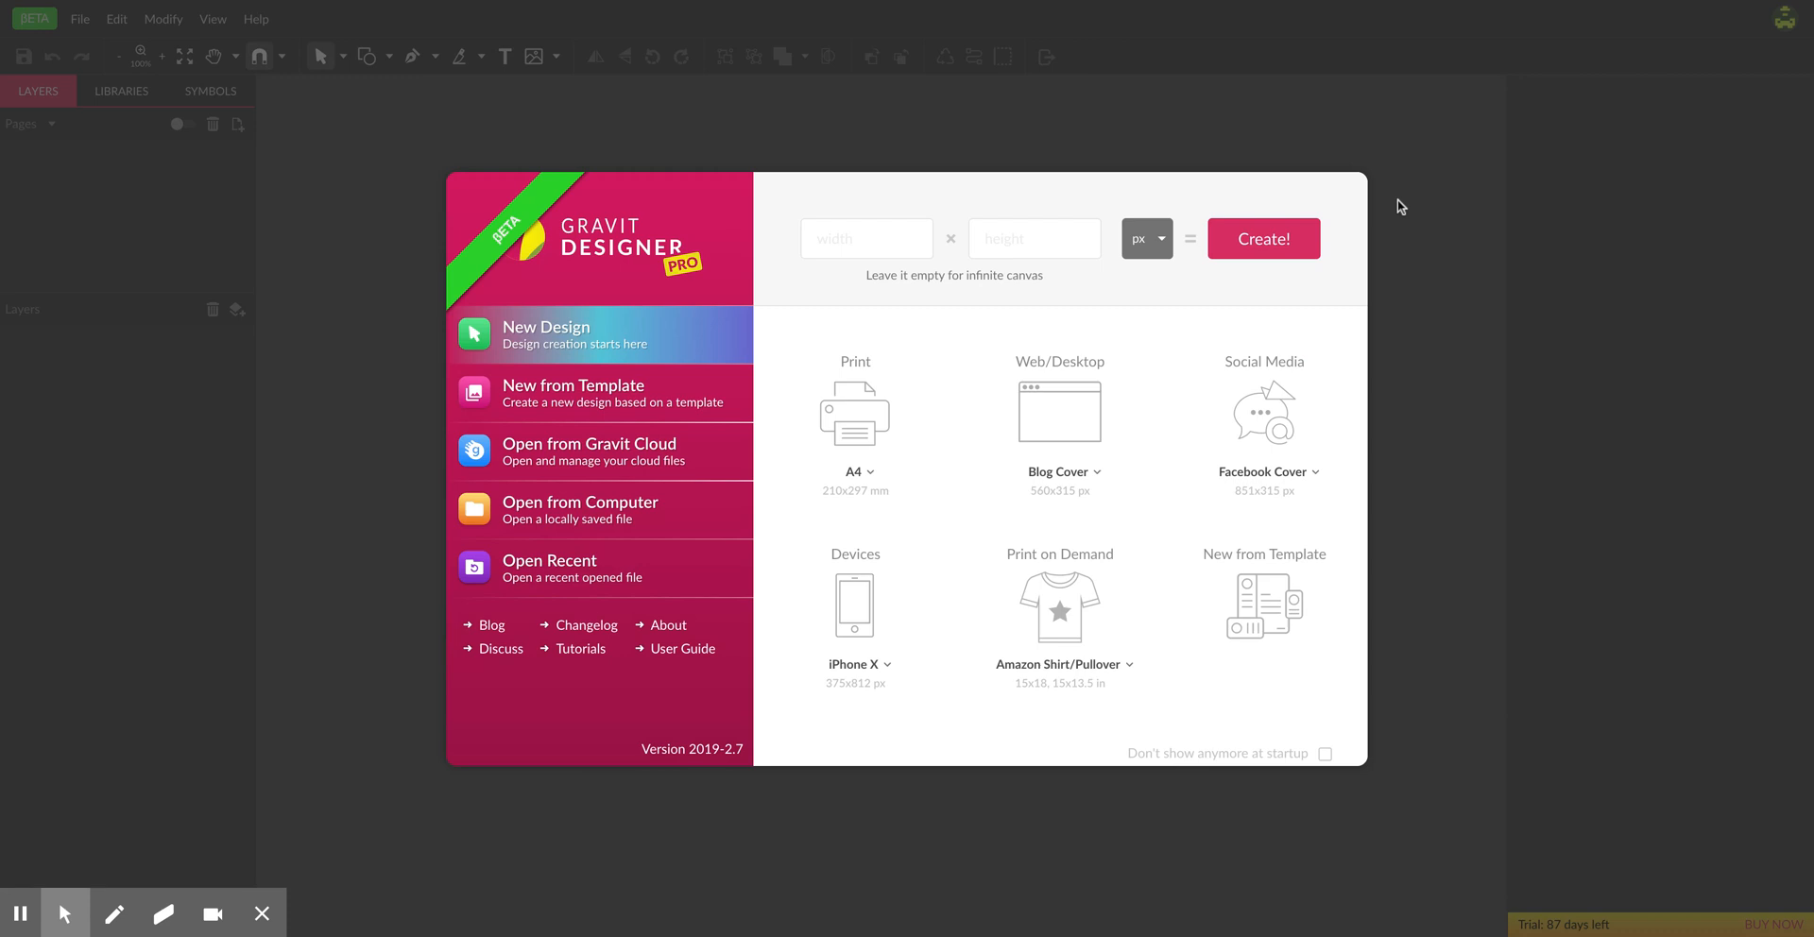
left_click(861, 420)
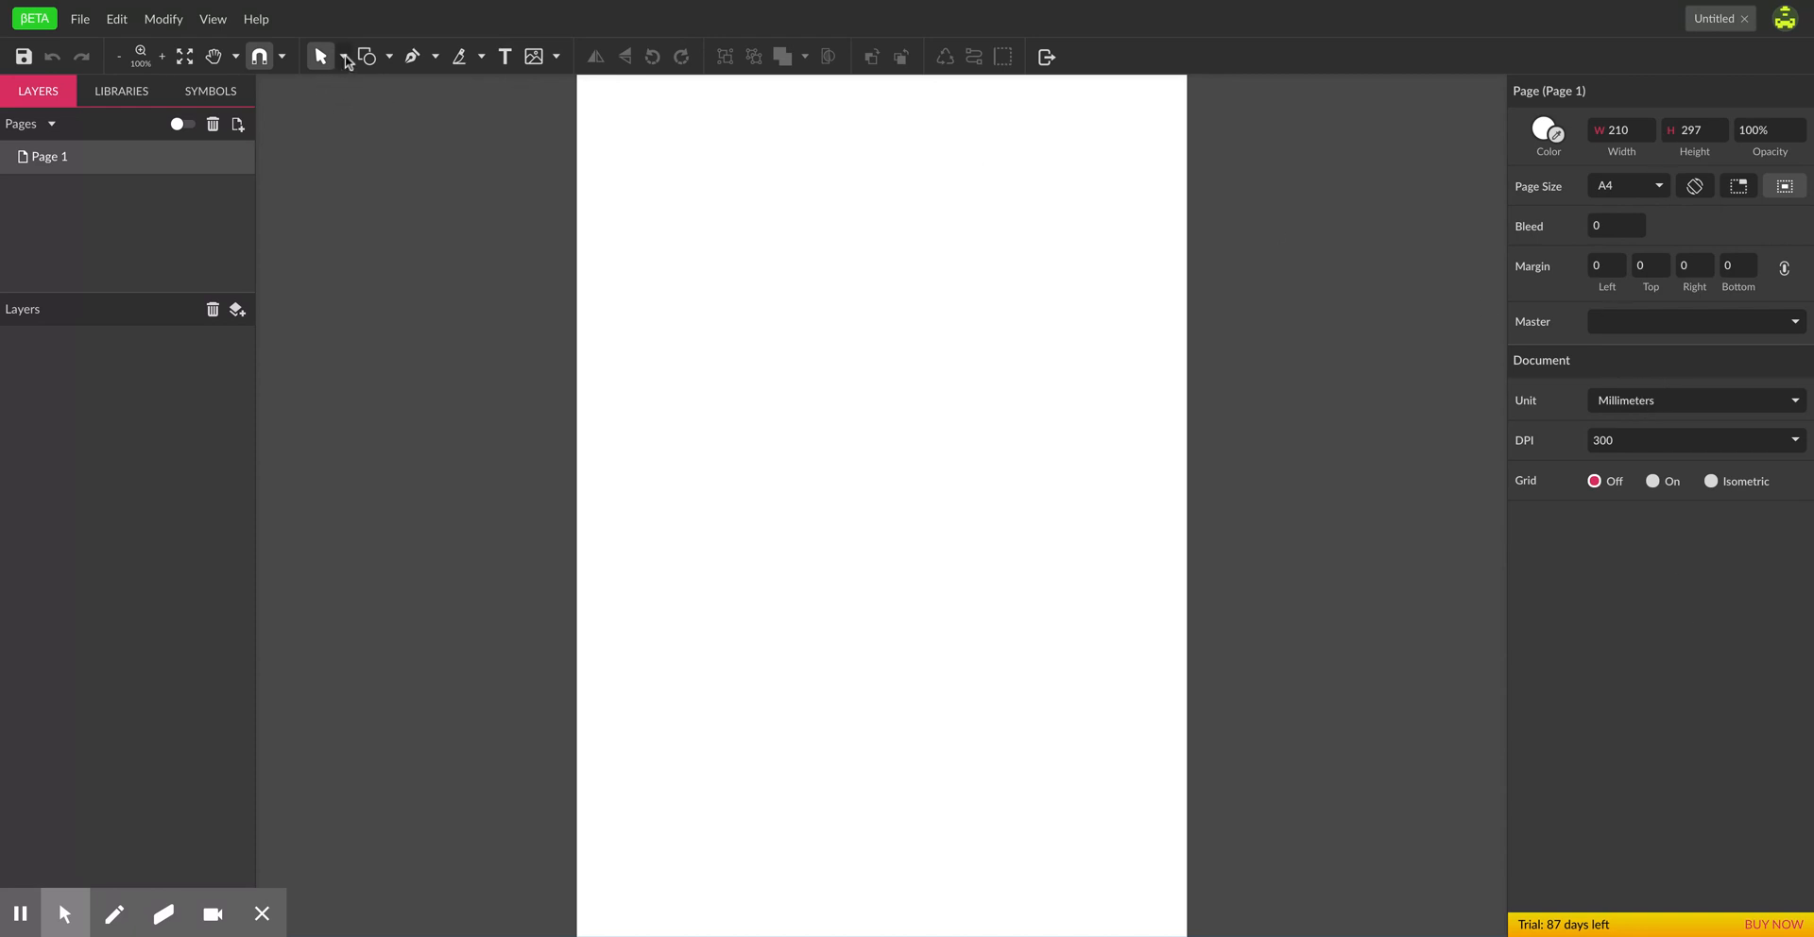
left_click(345, 58)
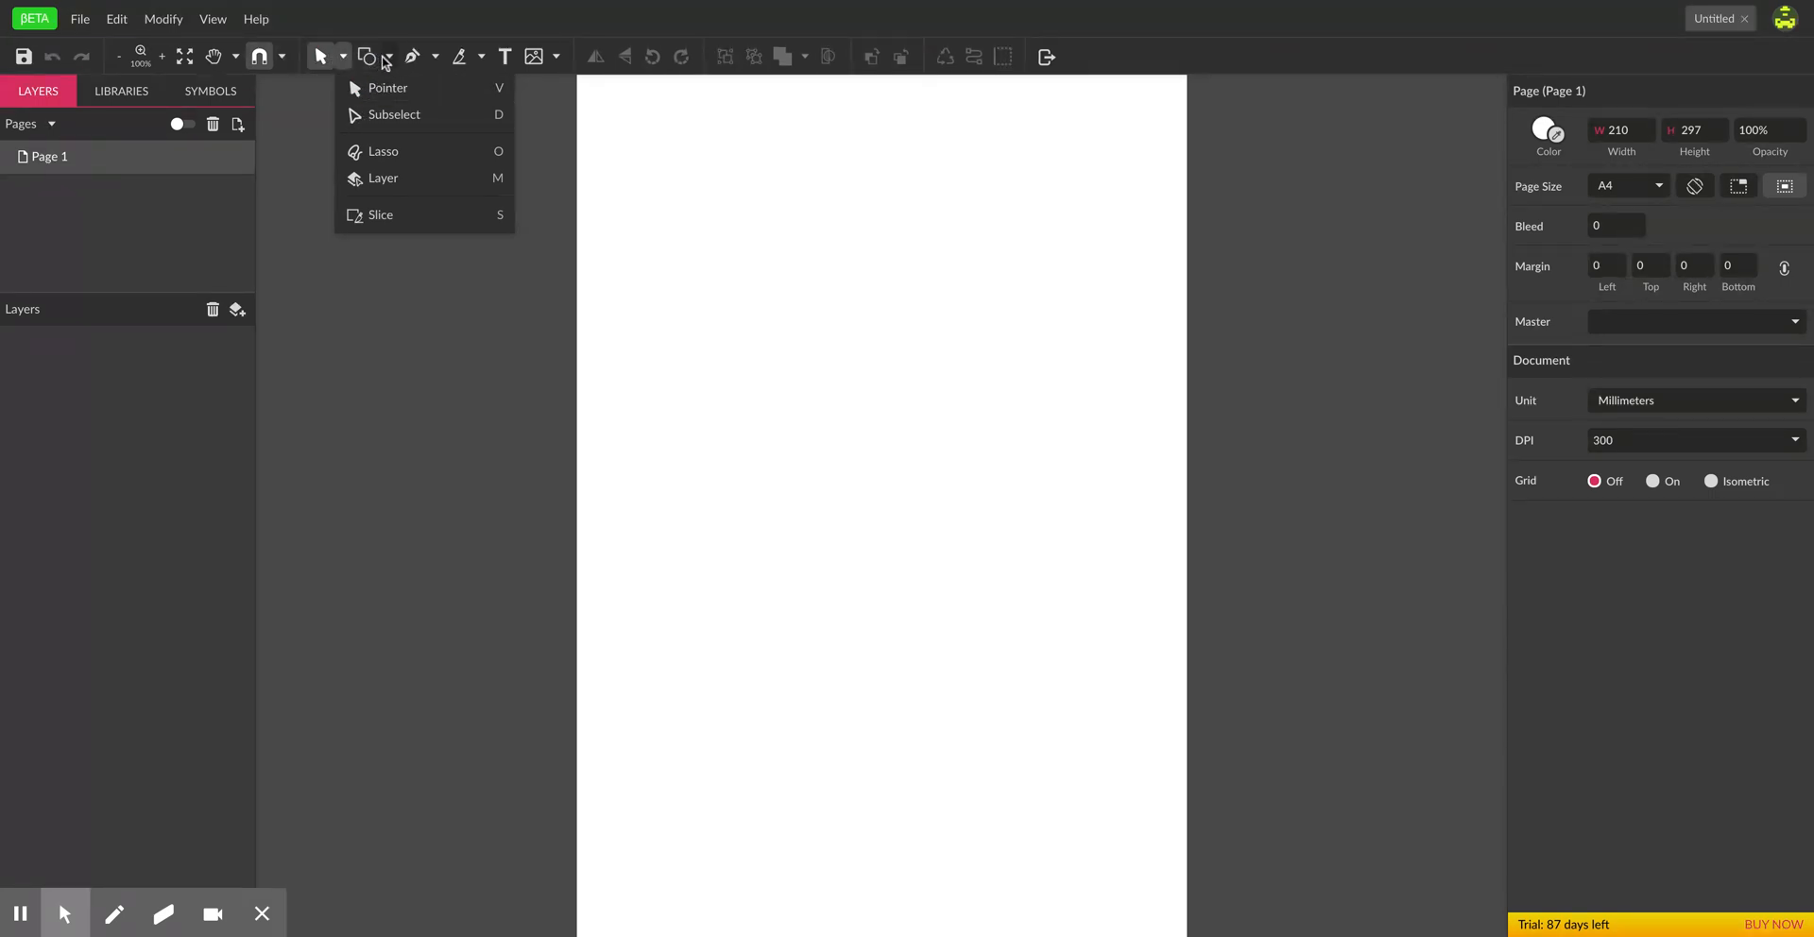
left_click(389, 58)
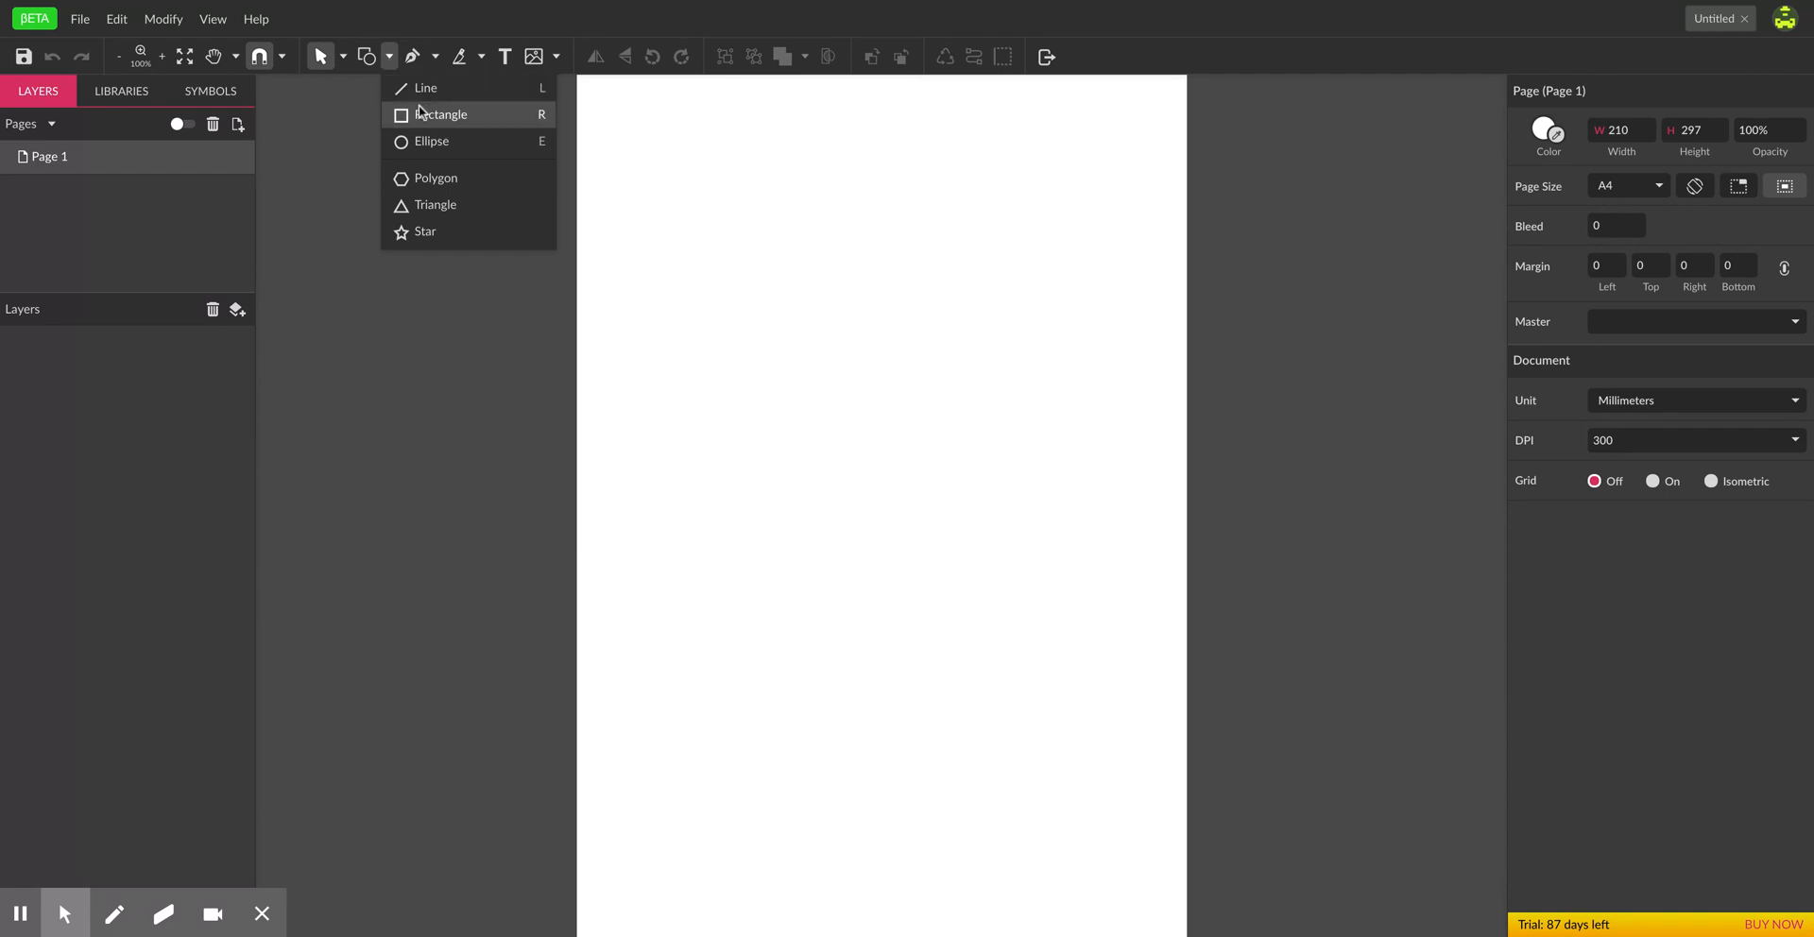
left_click(435, 56)
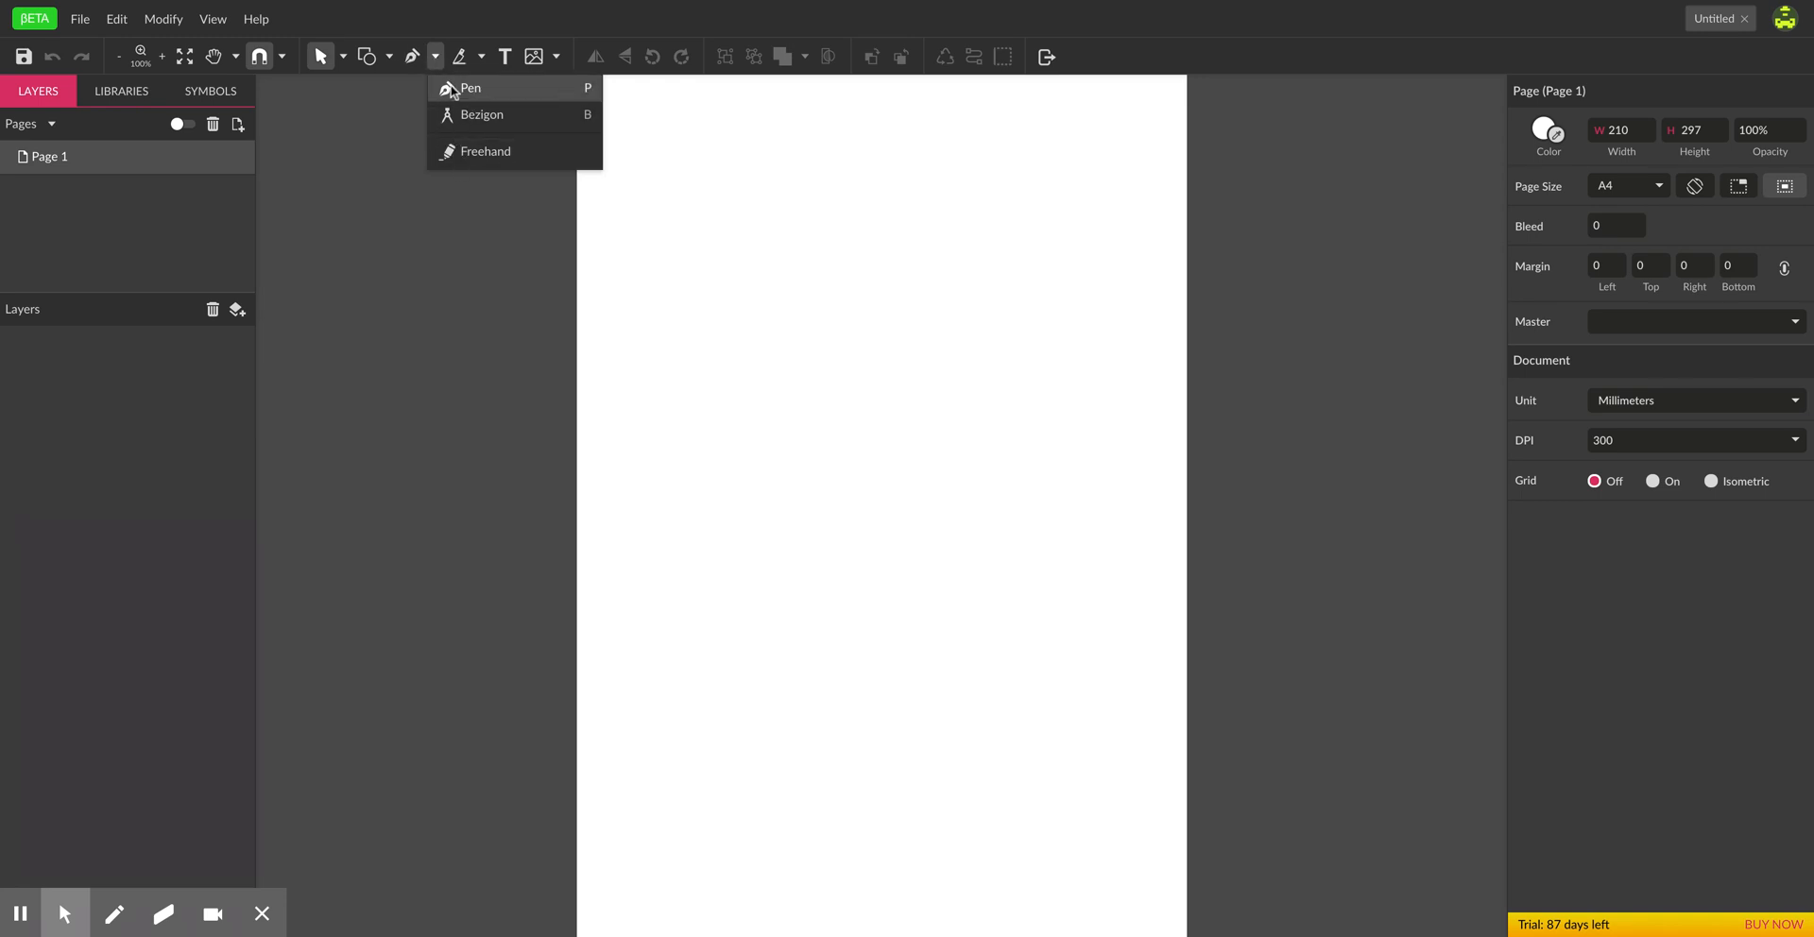
- Draw a slightly sloping line about 160 mm wide across the upper part of the page
left_click(369, 61)
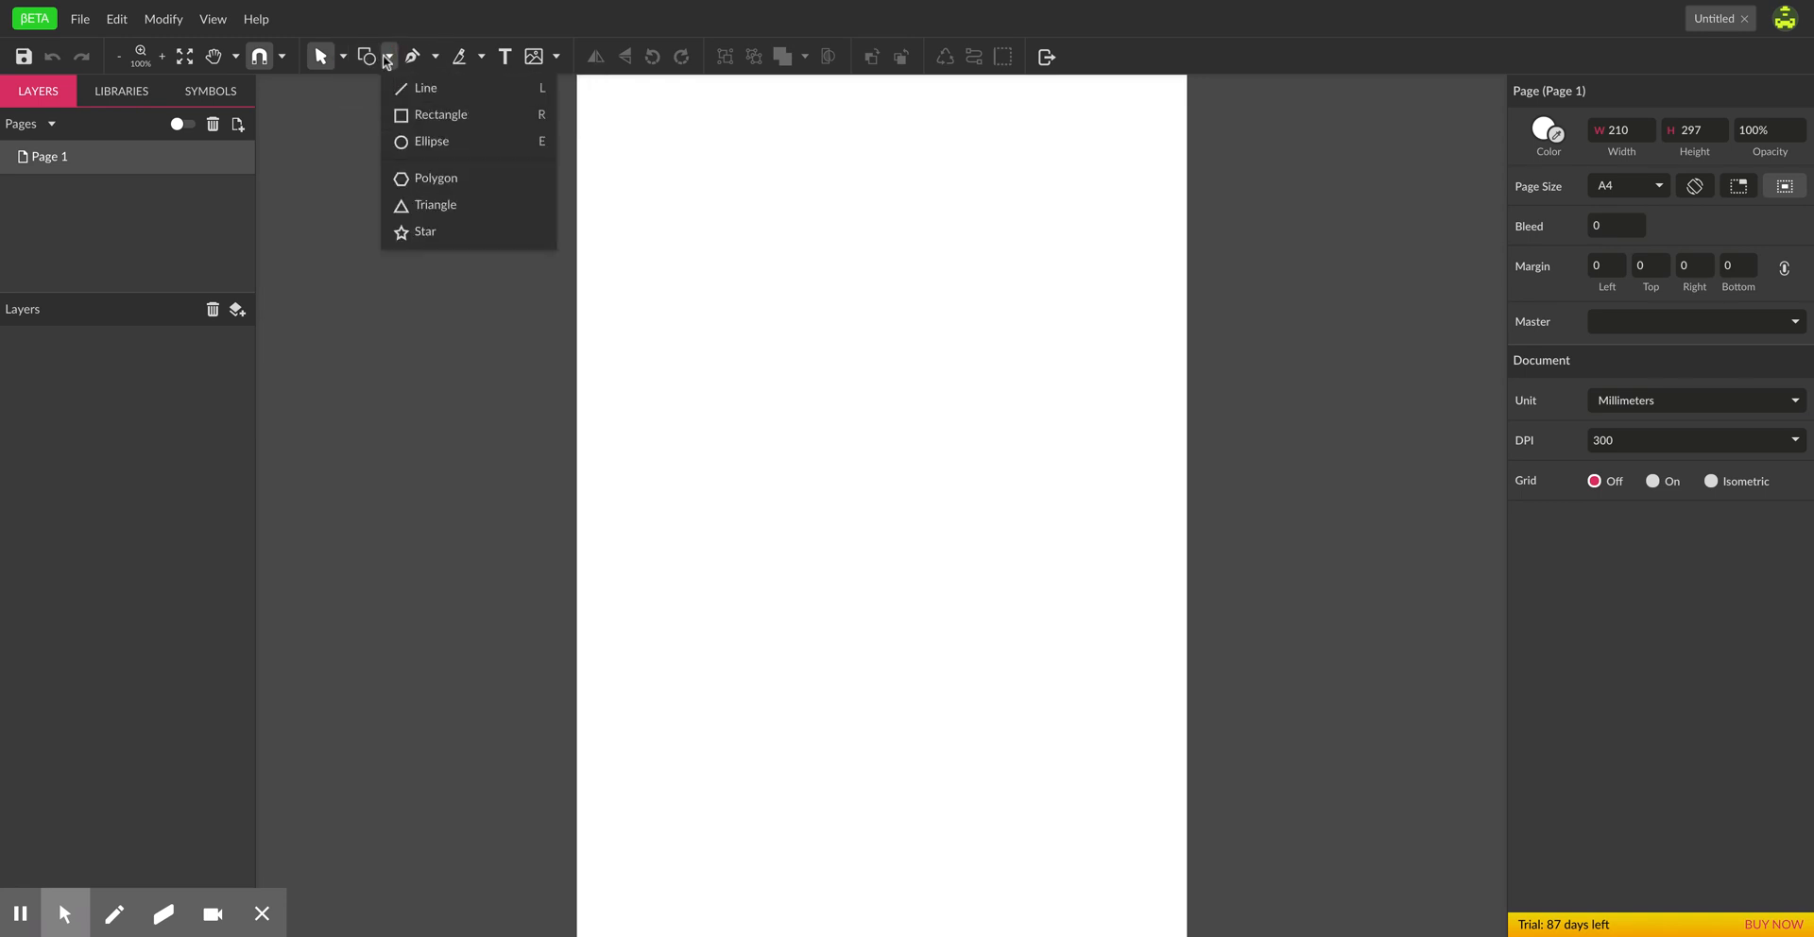
left_click(420, 88)
left_click(610, 142)
left_click_drag(609, 141, 1073, 155)
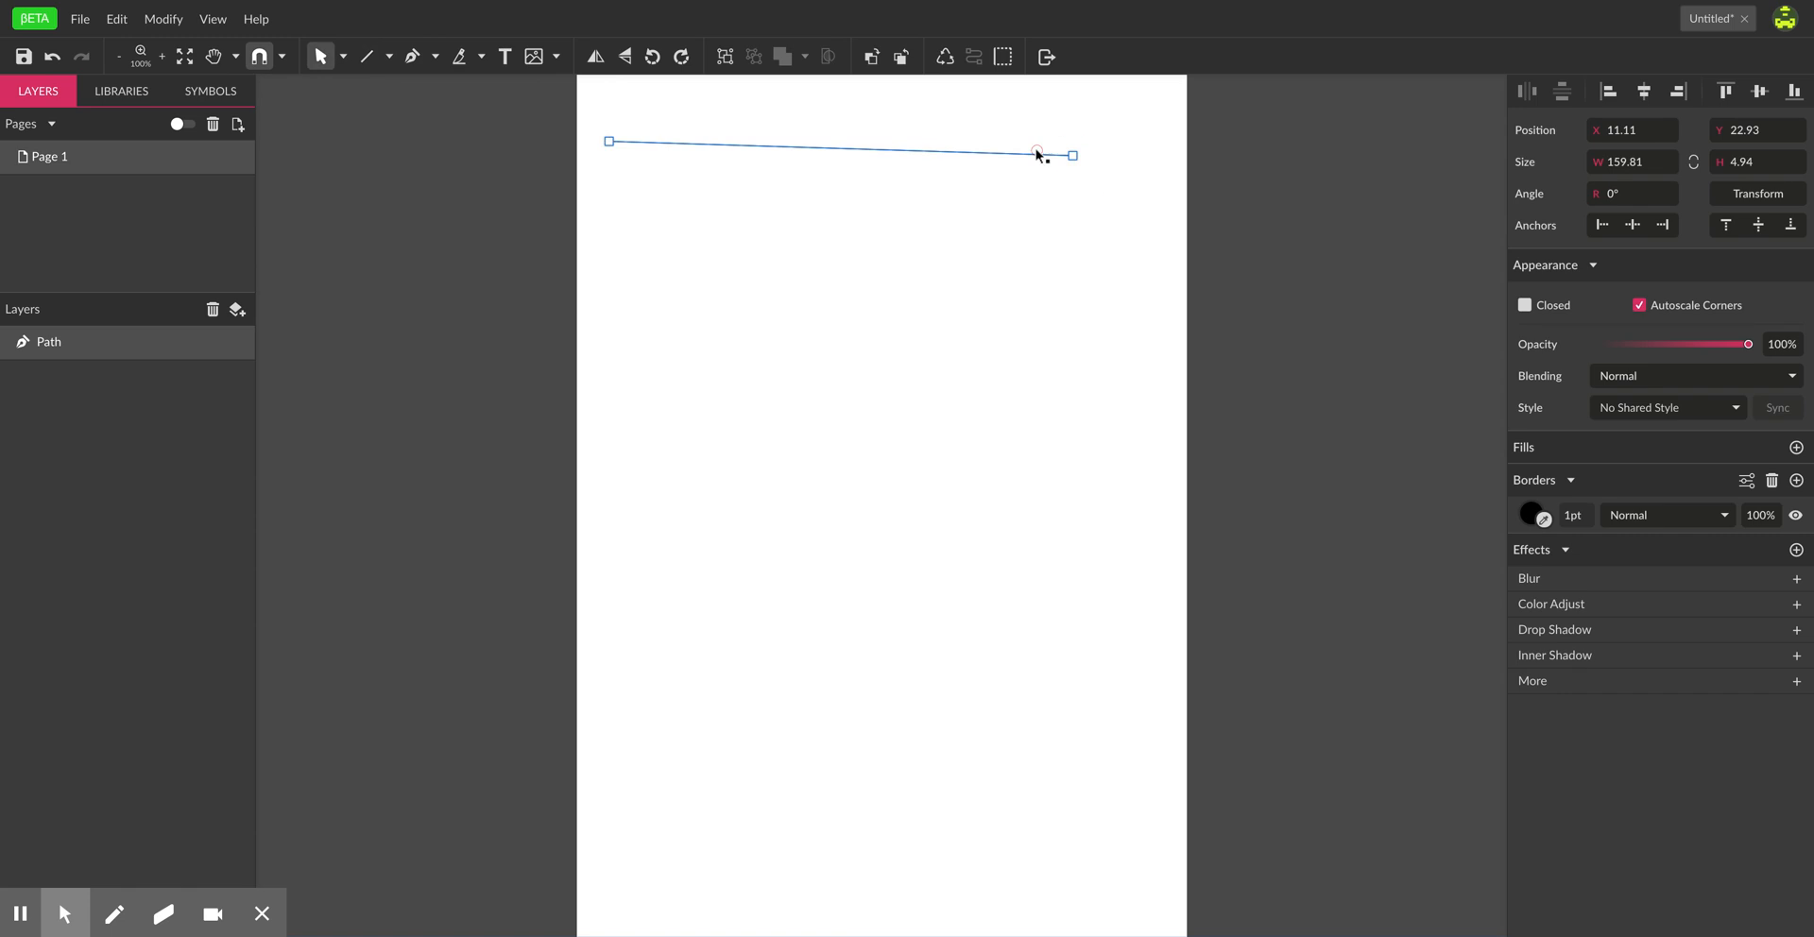
- Draw a wide, flat rectangle below the line and a small ellipse beneath the rectangle's left end
left_click(389, 56)
left_click(421, 115)
left_click_drag(654, 196, 1008, 259)
left_click(388, 57)
left_click(420, 143)
left_click_drag(645, 307, 897, 440)
- Draw a six-sided polygon about 69 by 67 mm beside the ellipse and a five-pointed star about 34 by 35 mm to its right
left_click(388, 57)
left_click(434, 176)
left_click(388, 57)
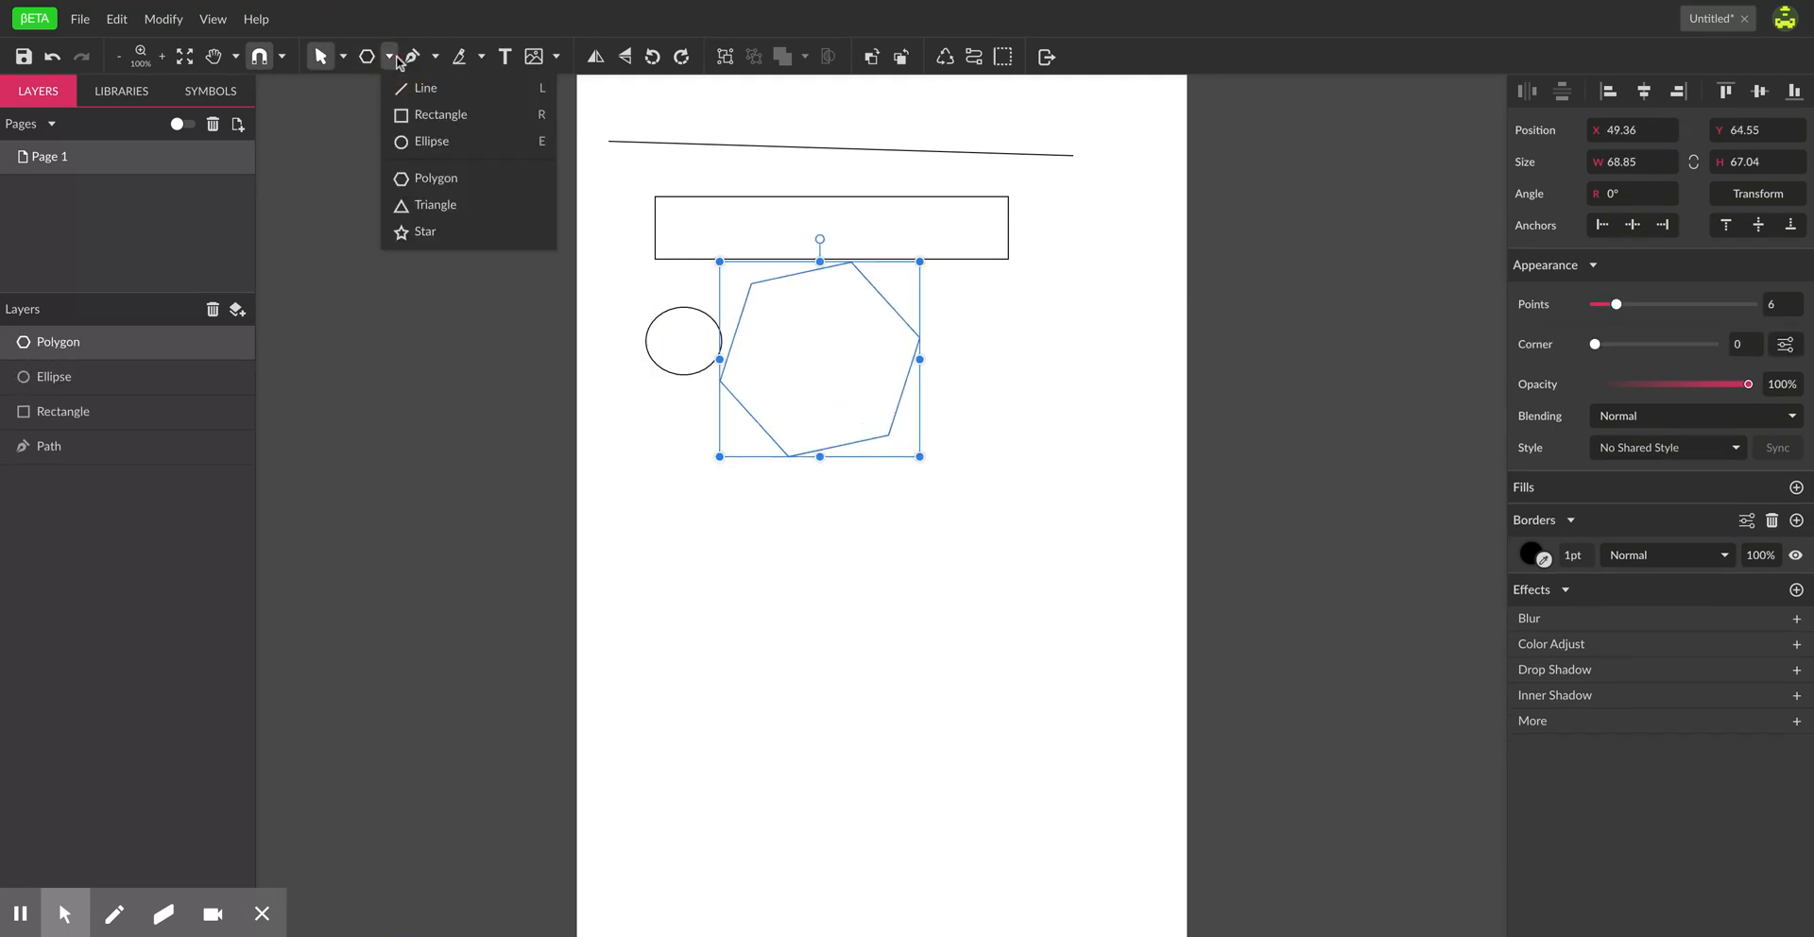
left_click(426, 231)
mouse_move(979, 458)
left_mouse_down()
mouse_move(1040, 406)
mouse_move(982, 445)
mouse_move(993, 393)
mouse_move(1006, 436)
left_mouse_up()
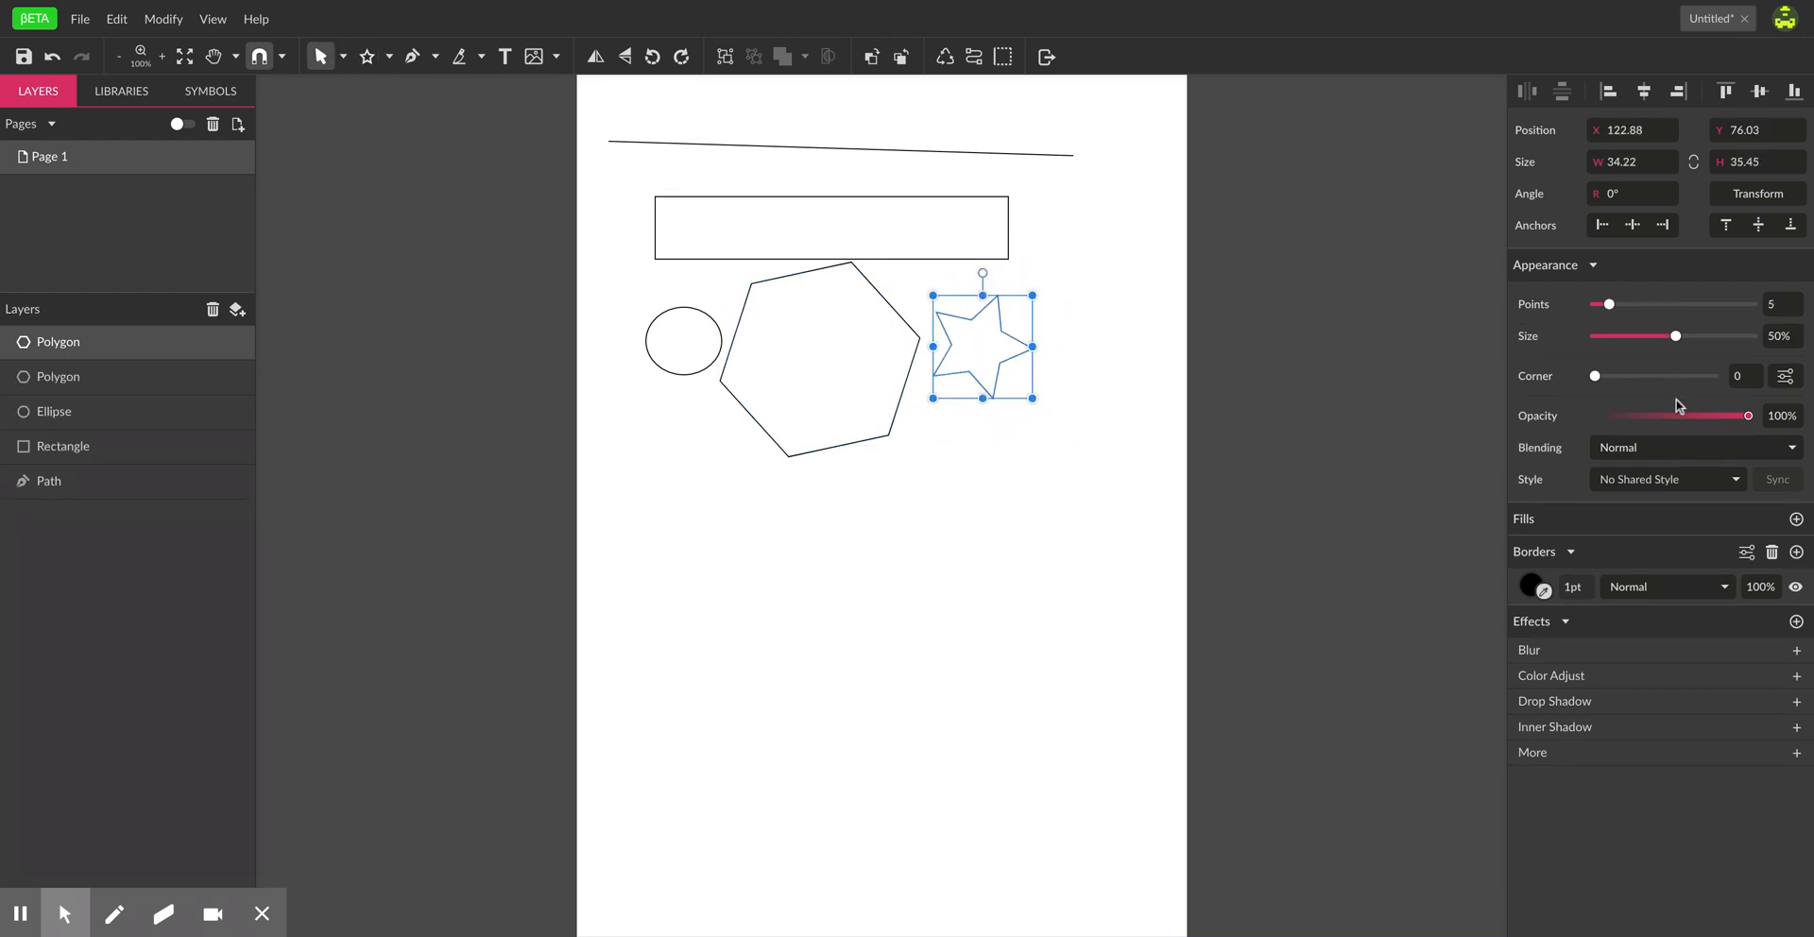
- Set the star to 12 points with a 52% size and a corner value of 2.12
left_click_drag(1610, 305, 1679, 338)
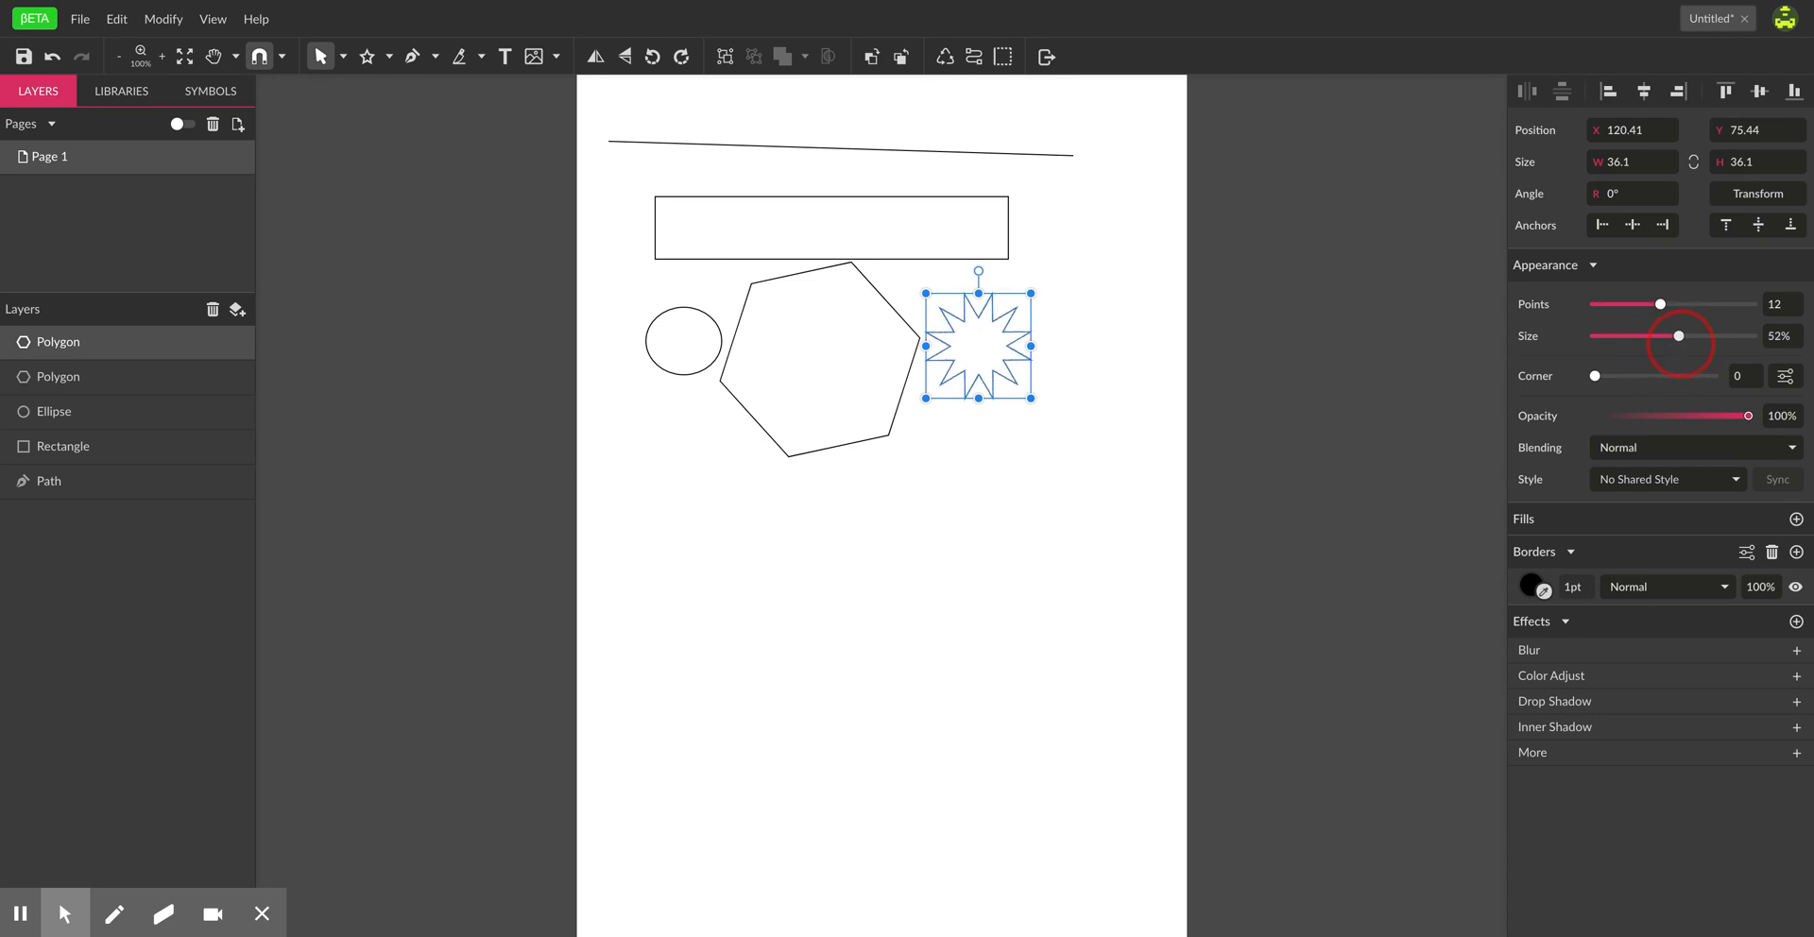
left_click_drag(1599, 391, 1651, 387)
- Fill the star with red #DF0000 and move it slightly down and away from the hexagon
left_click(1796, 519)
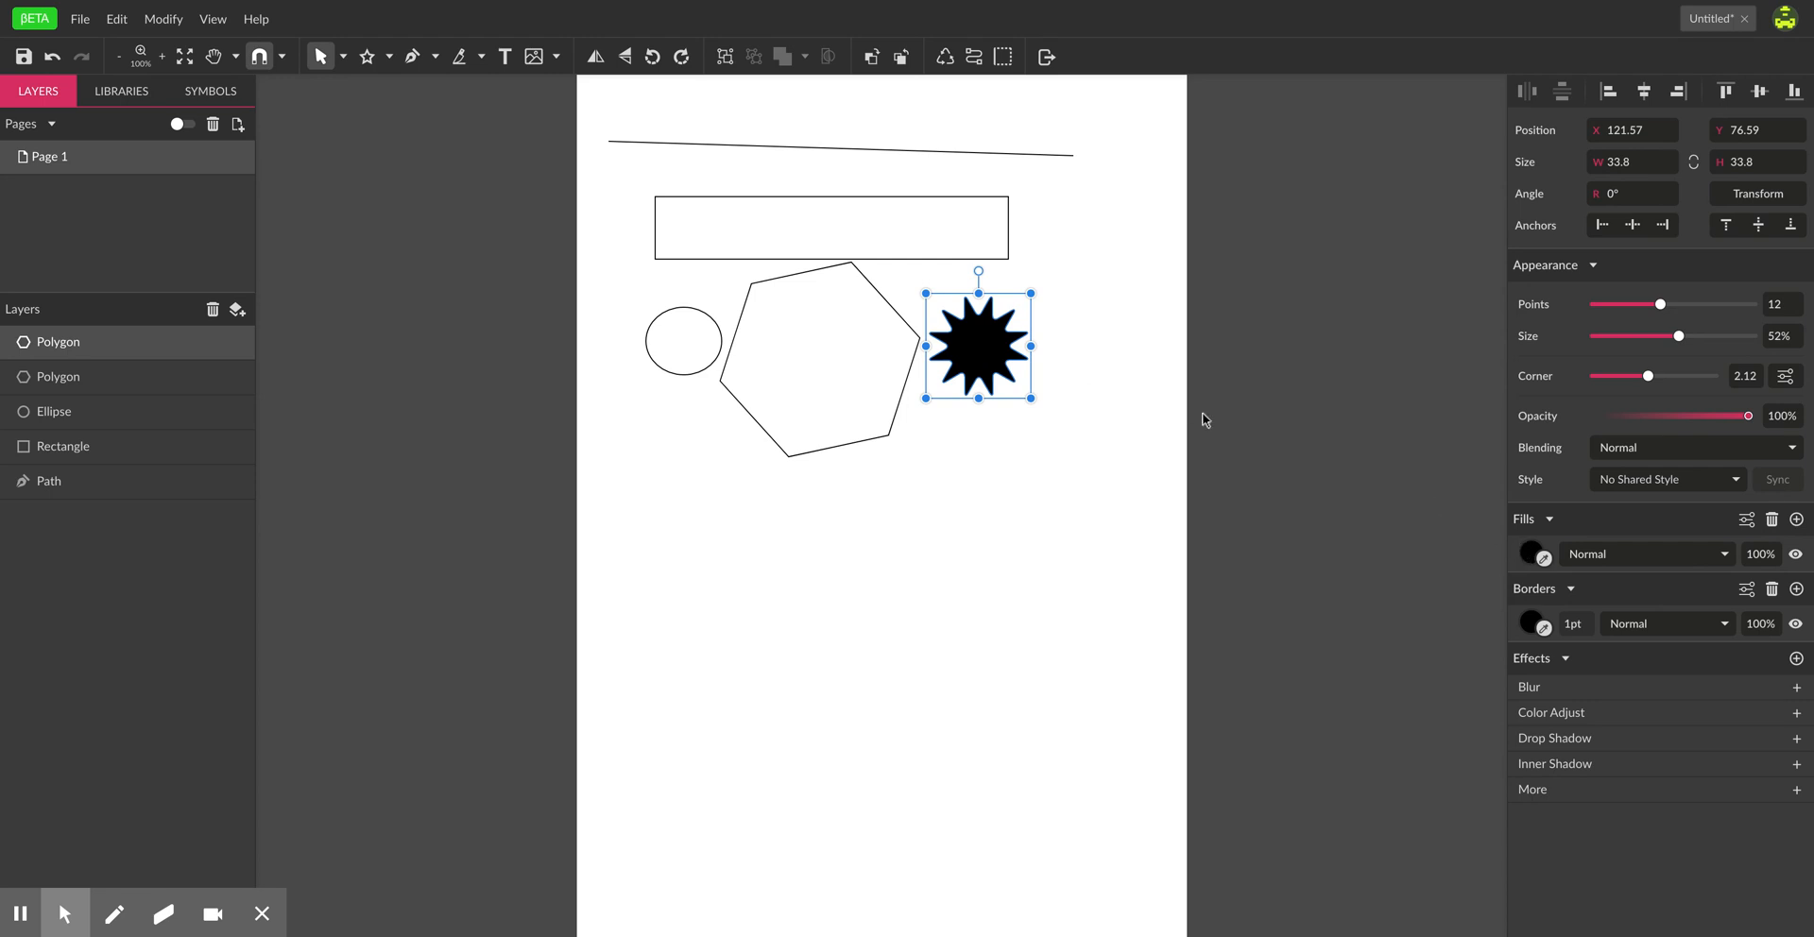
left_click(1531, 554)
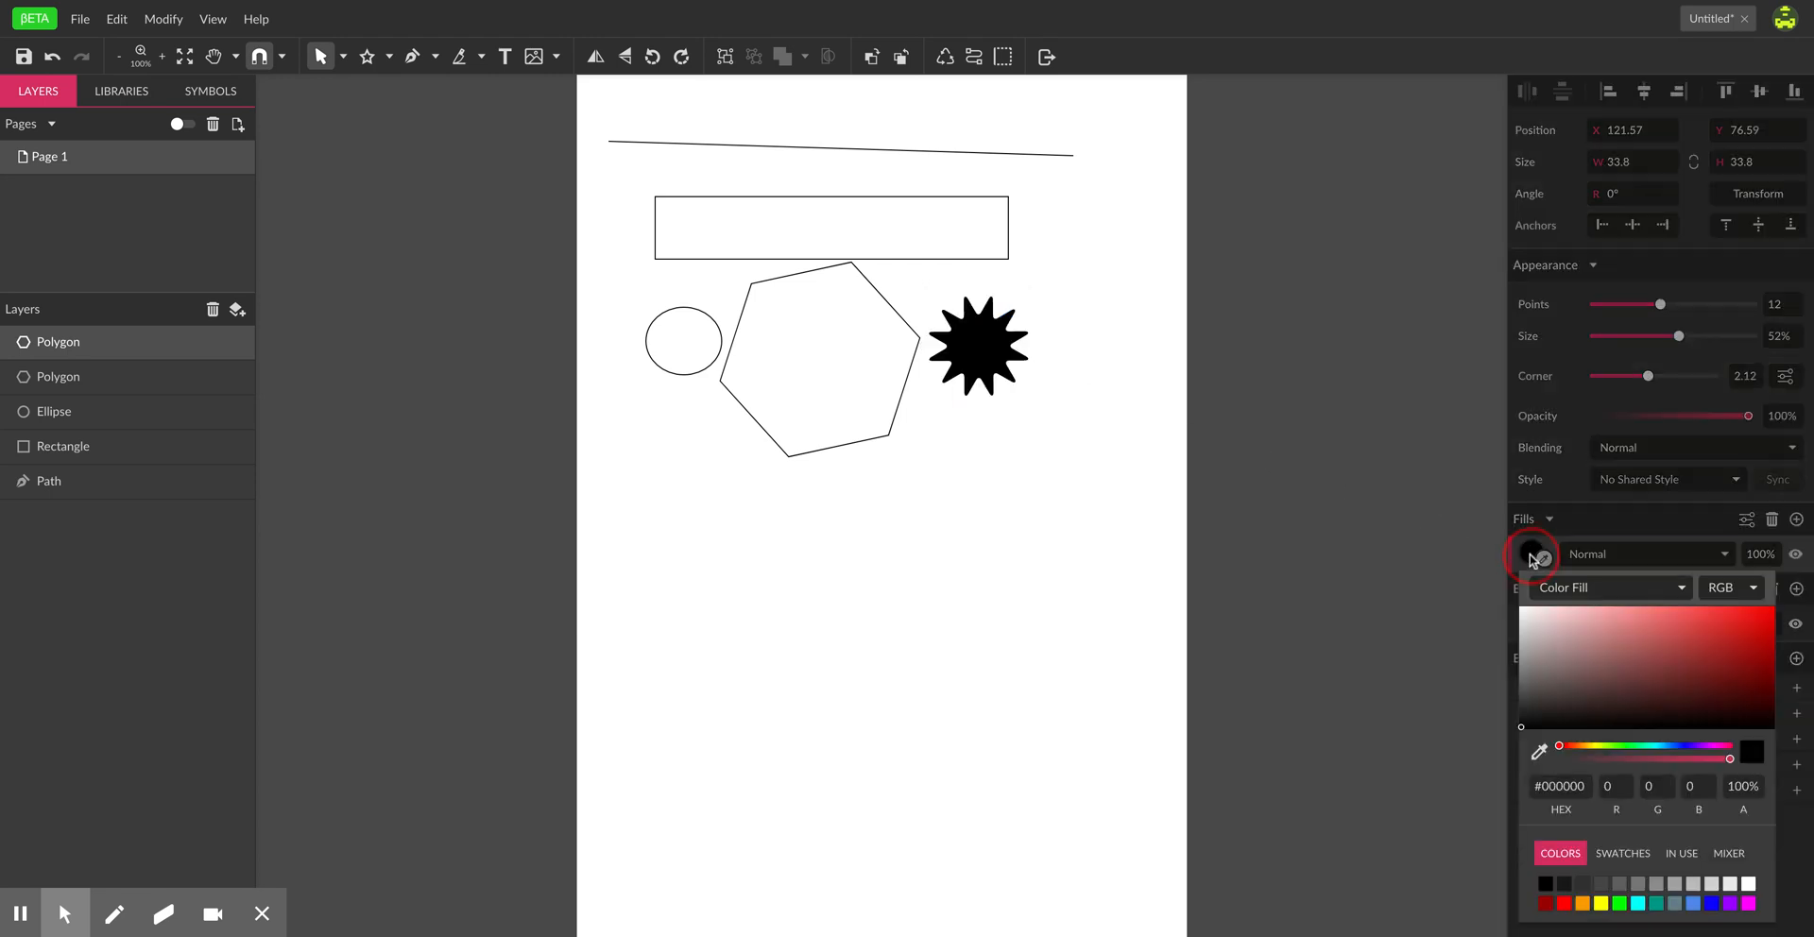
left_click(1773, 625)
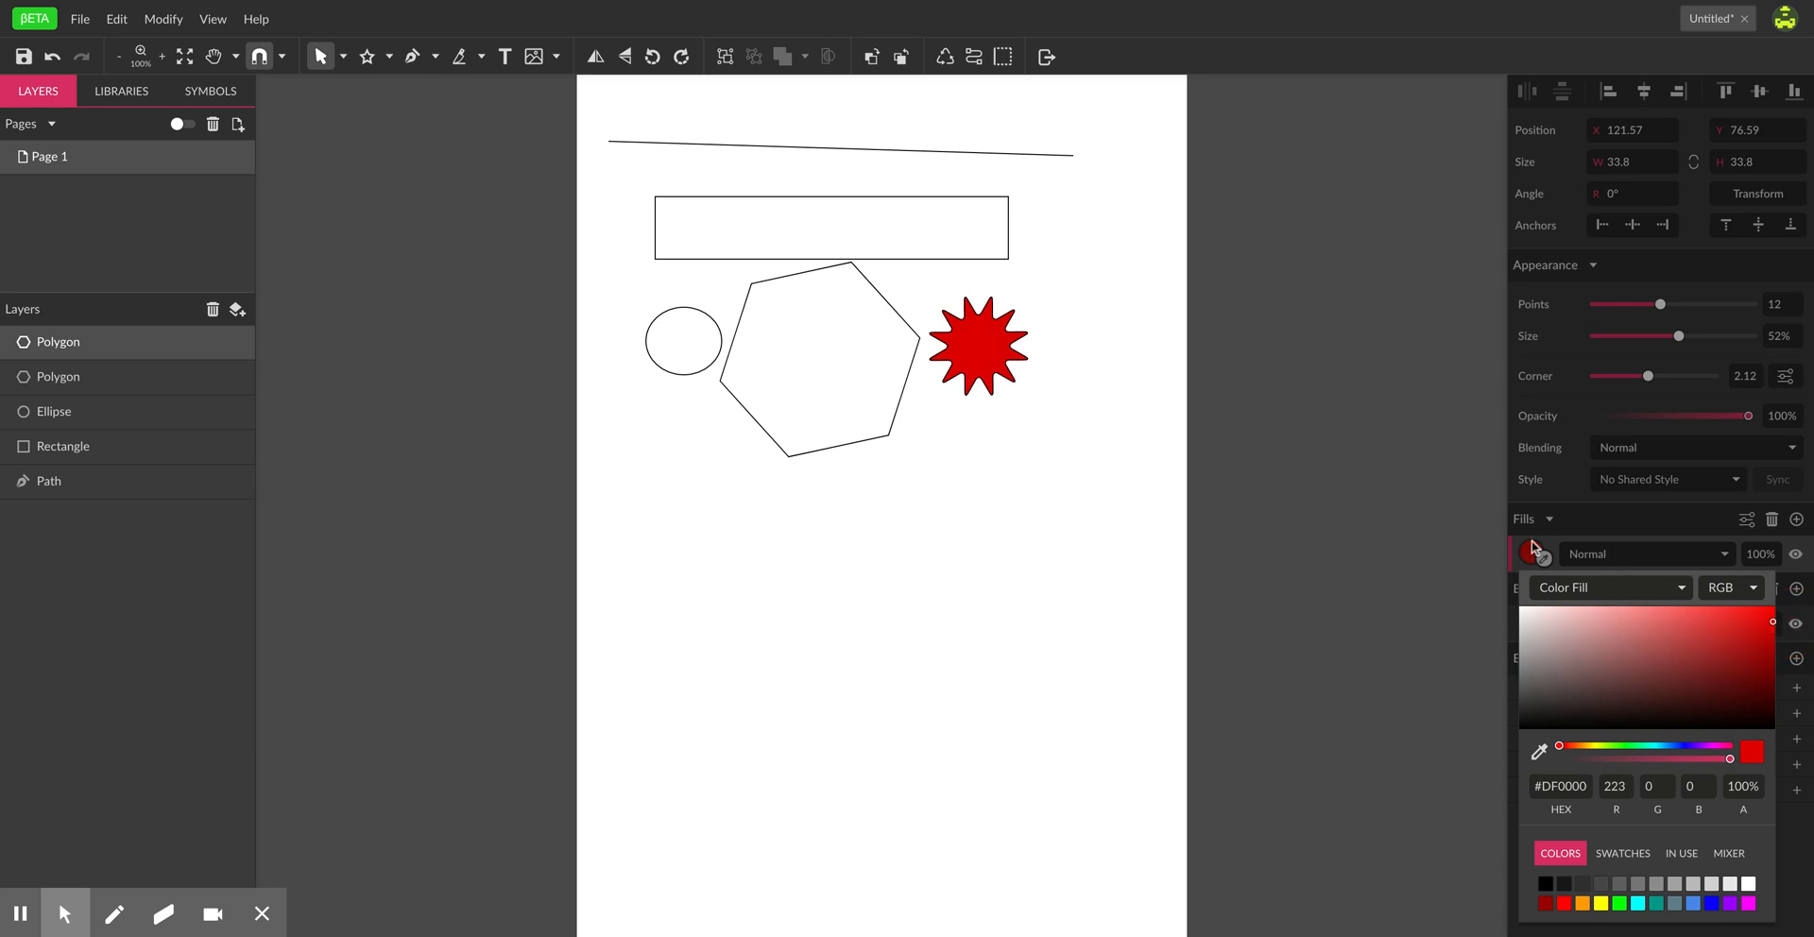
left_click(1594, 552)
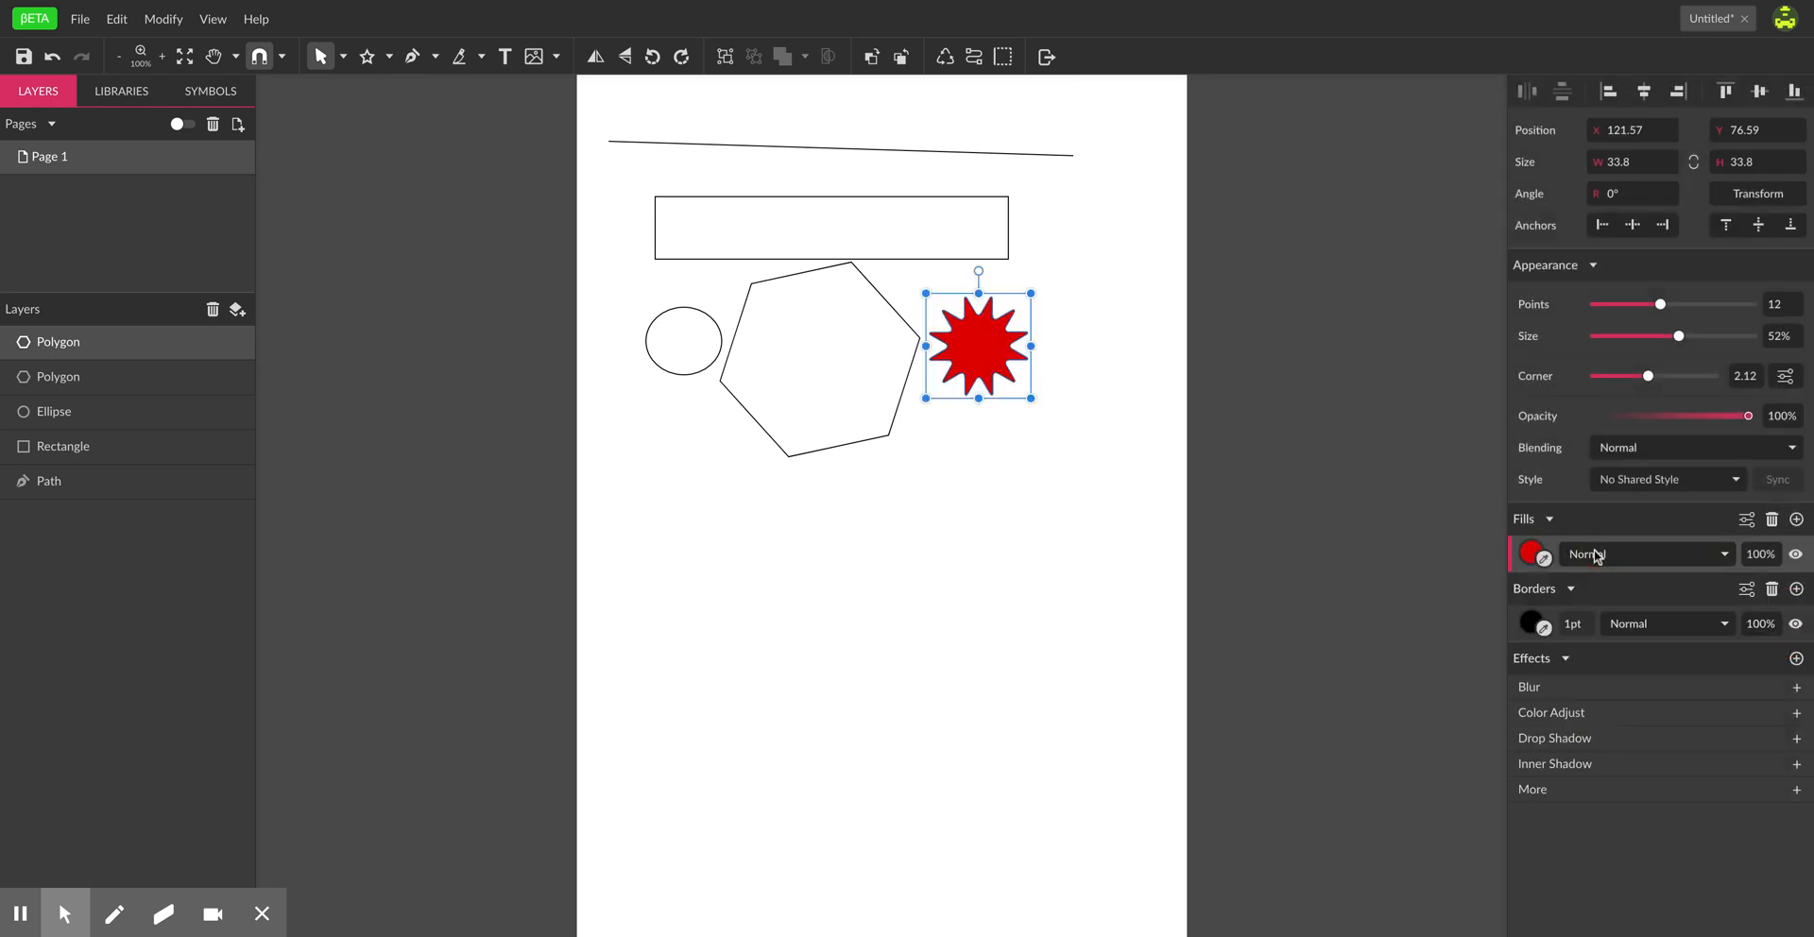
left_click_drag(986, 348, 1025, 351)
- Add a fill to the hexagon and color it blue-grey #607D8B
left_click(841, 374)
left_click(845, 435)
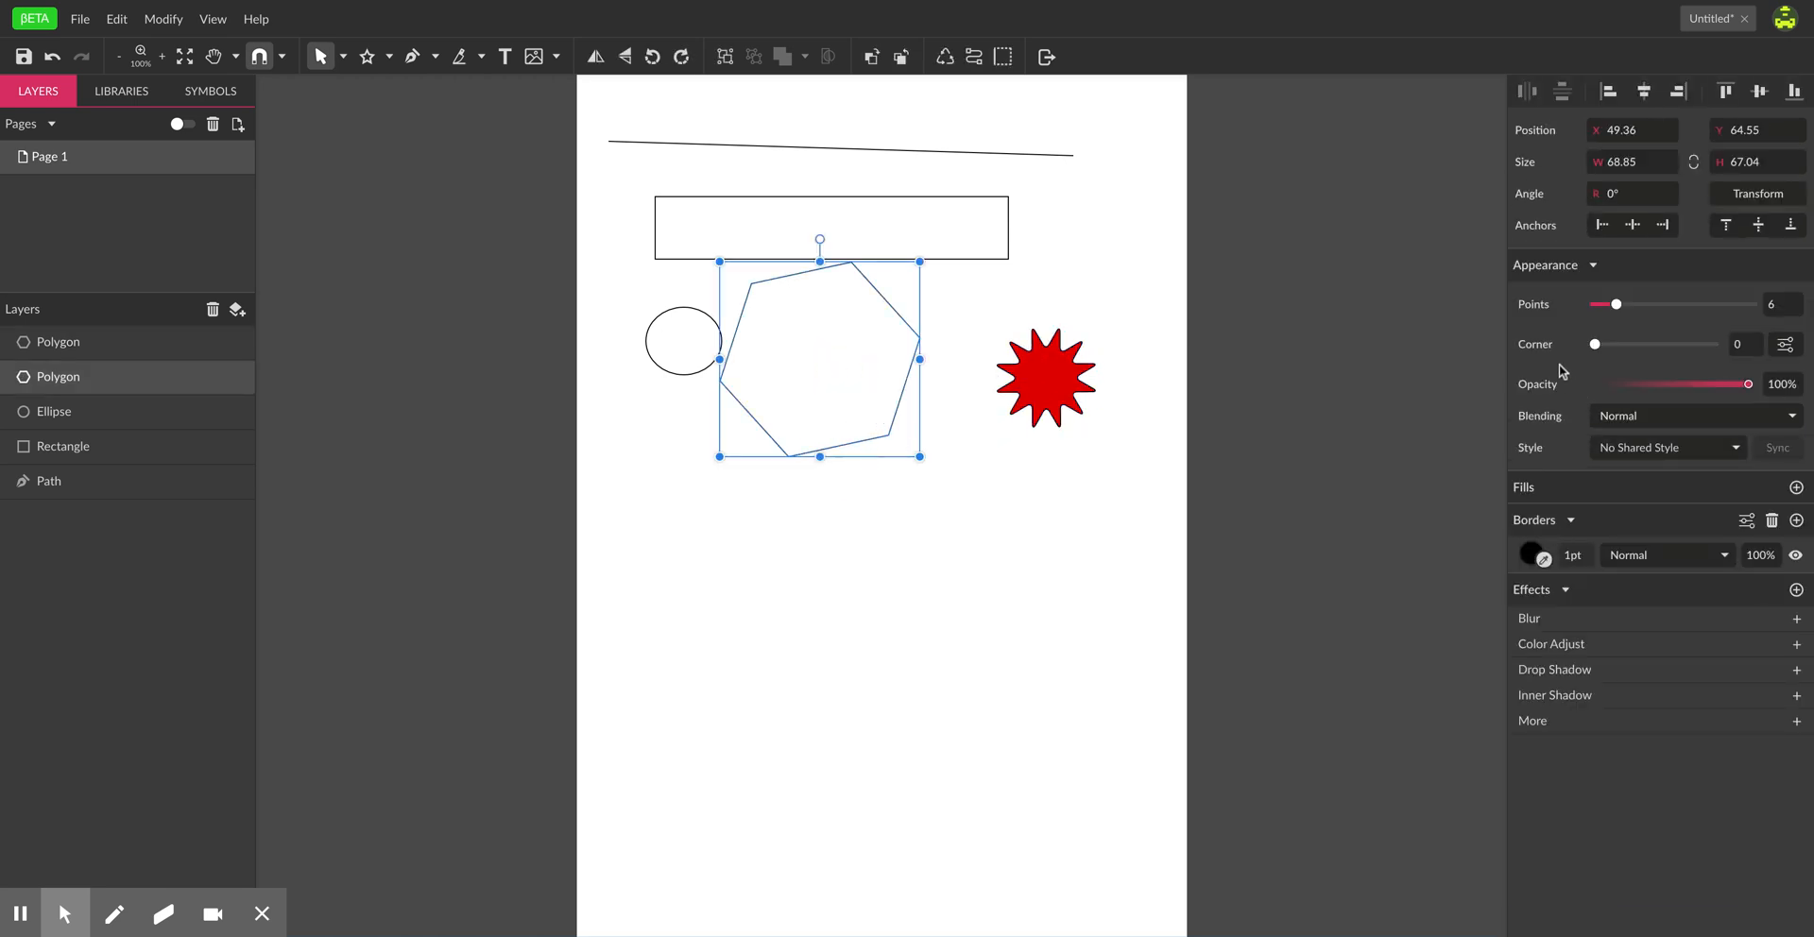
left_click(1796, 487)
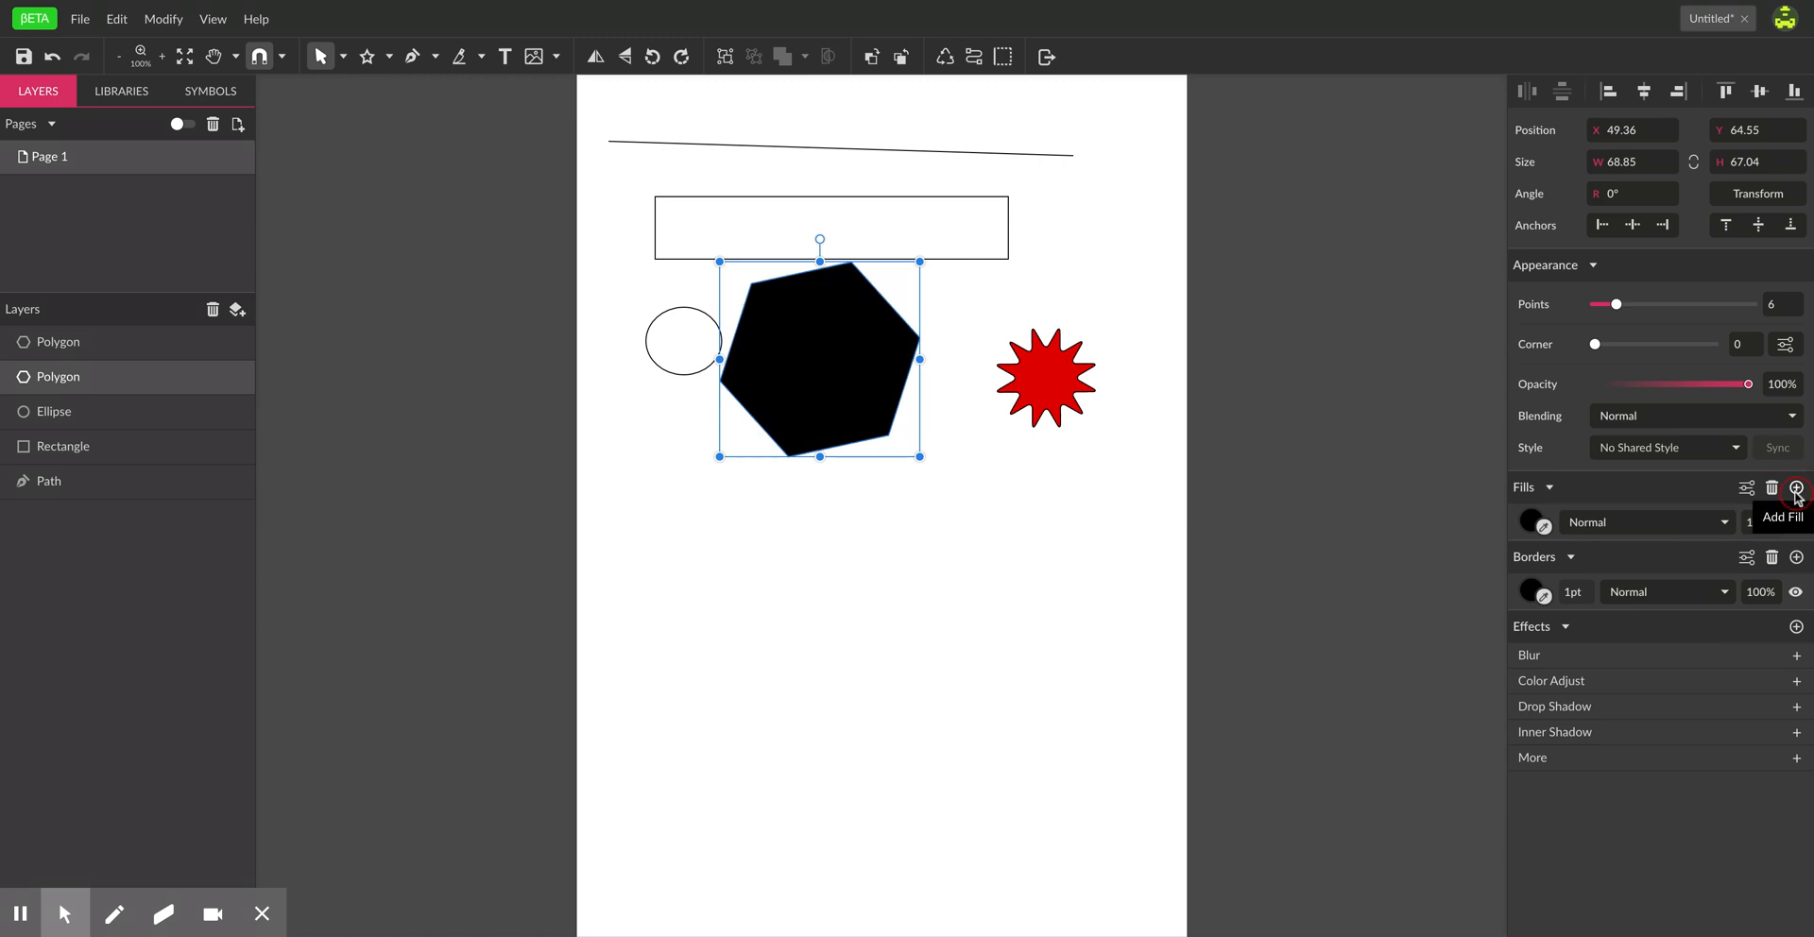
left_click(1533, 522)
left_click(1772, 669)
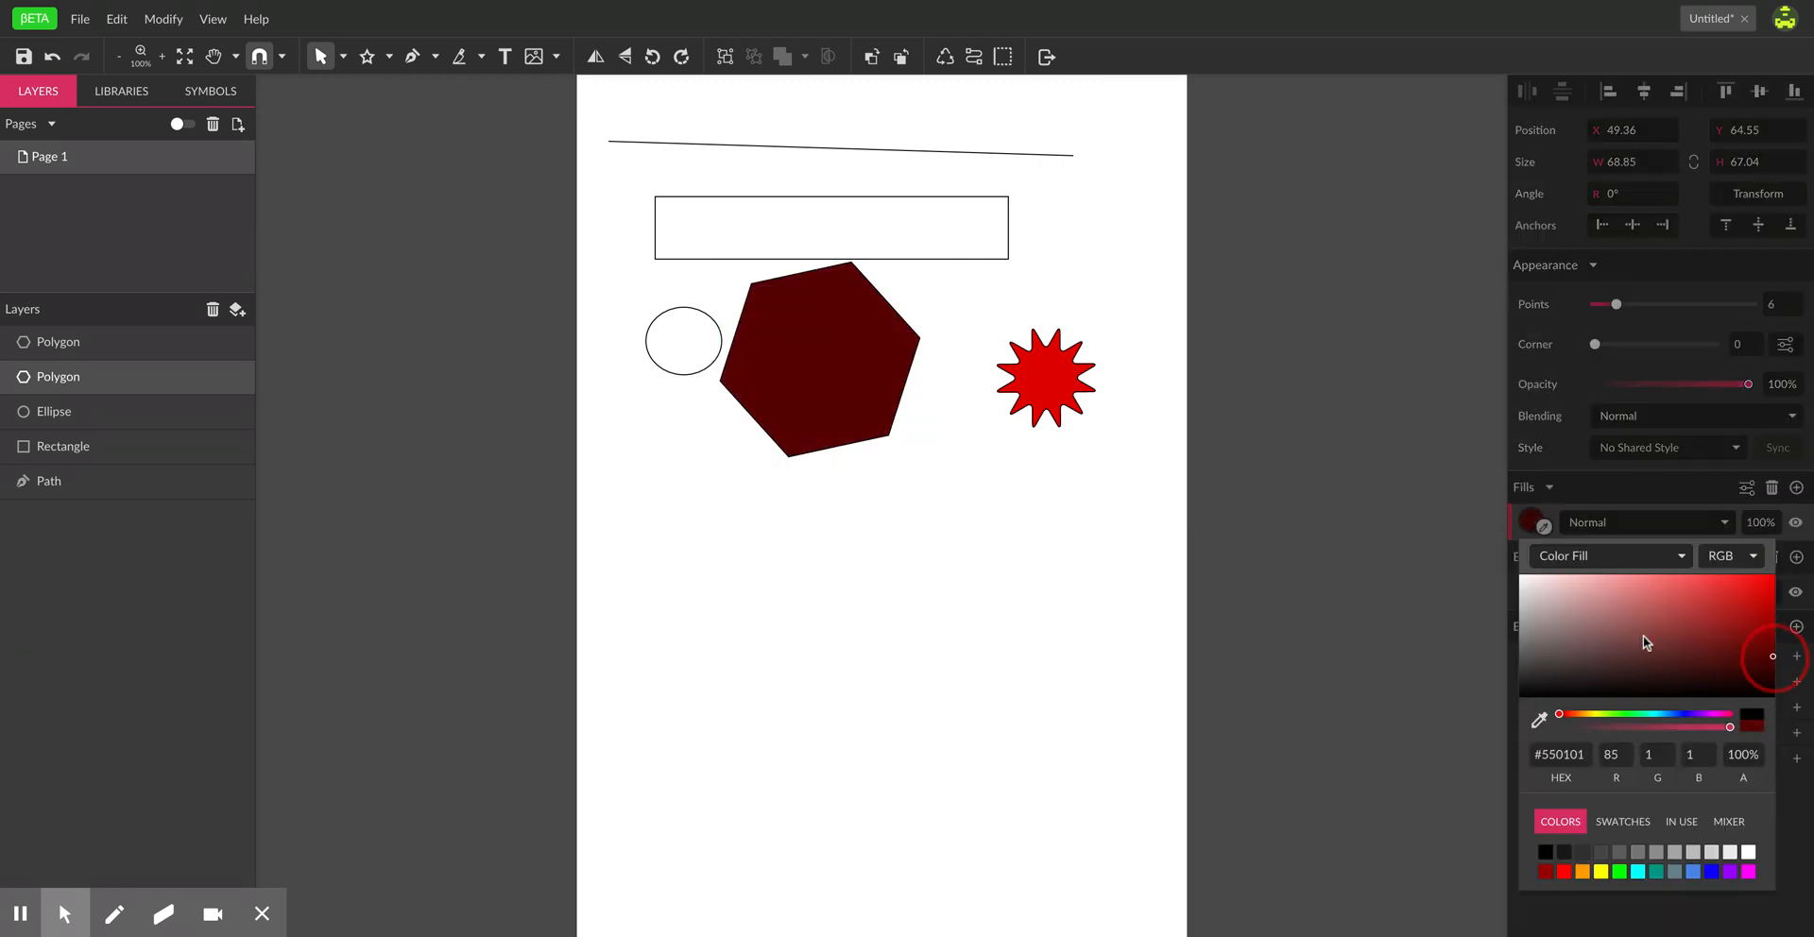
left_click(1674, 873)
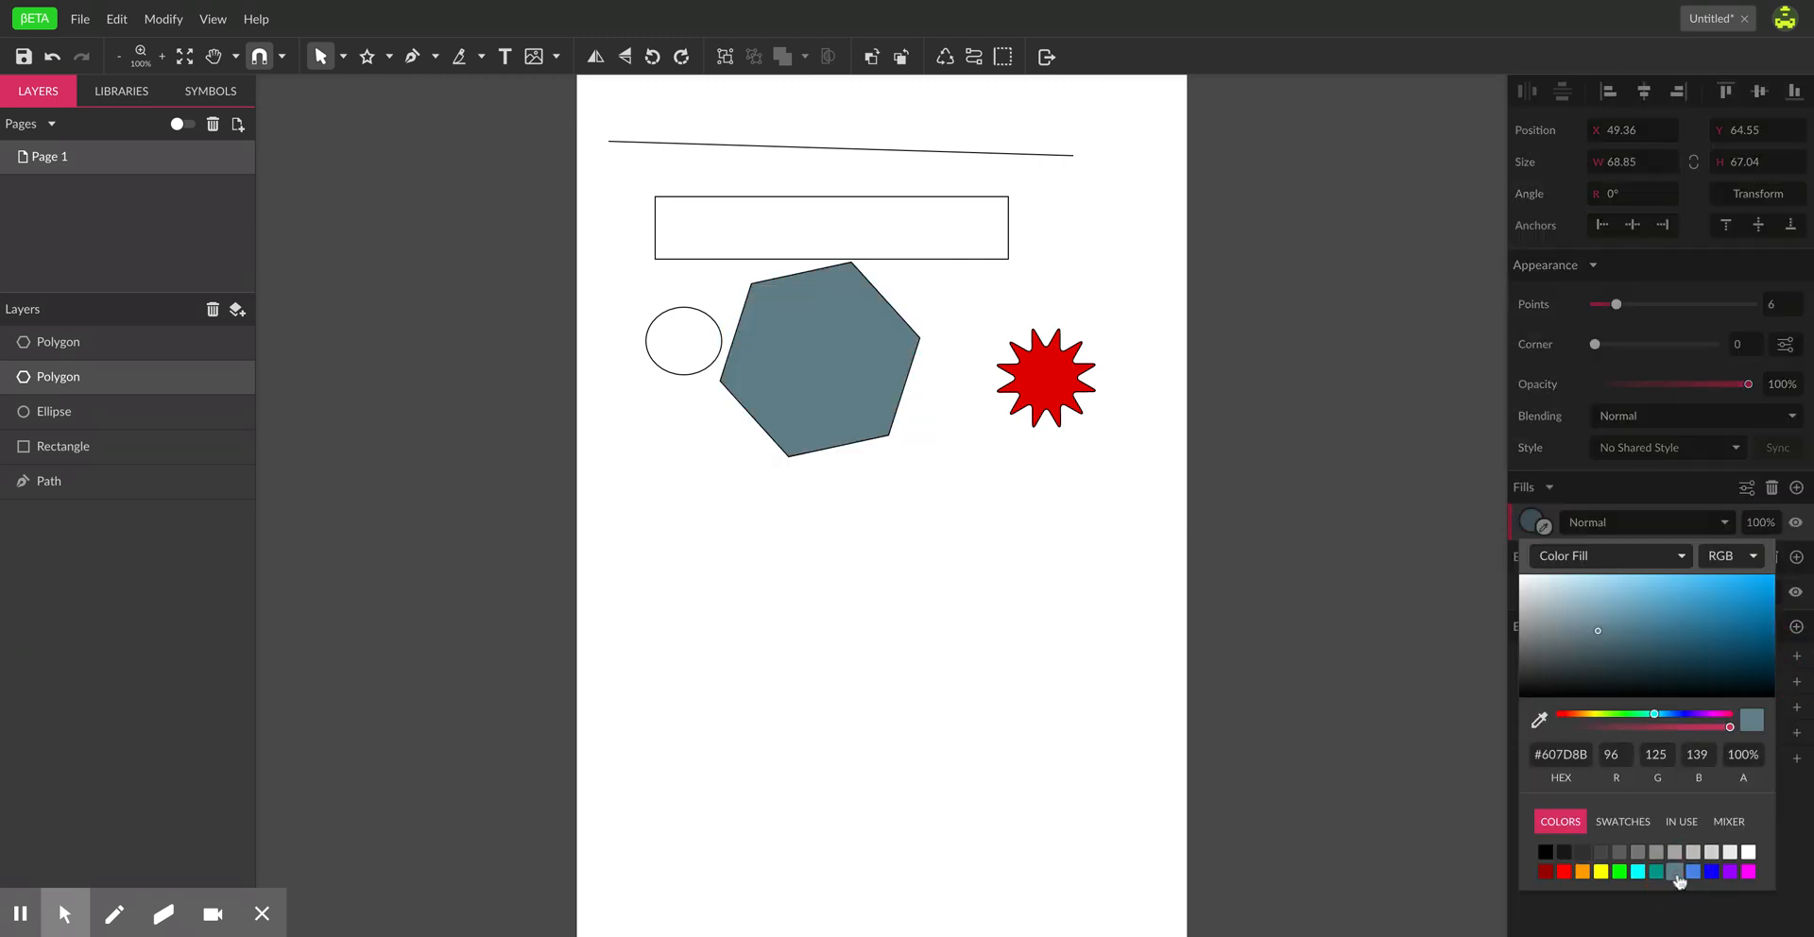
left_click(1378, 681)
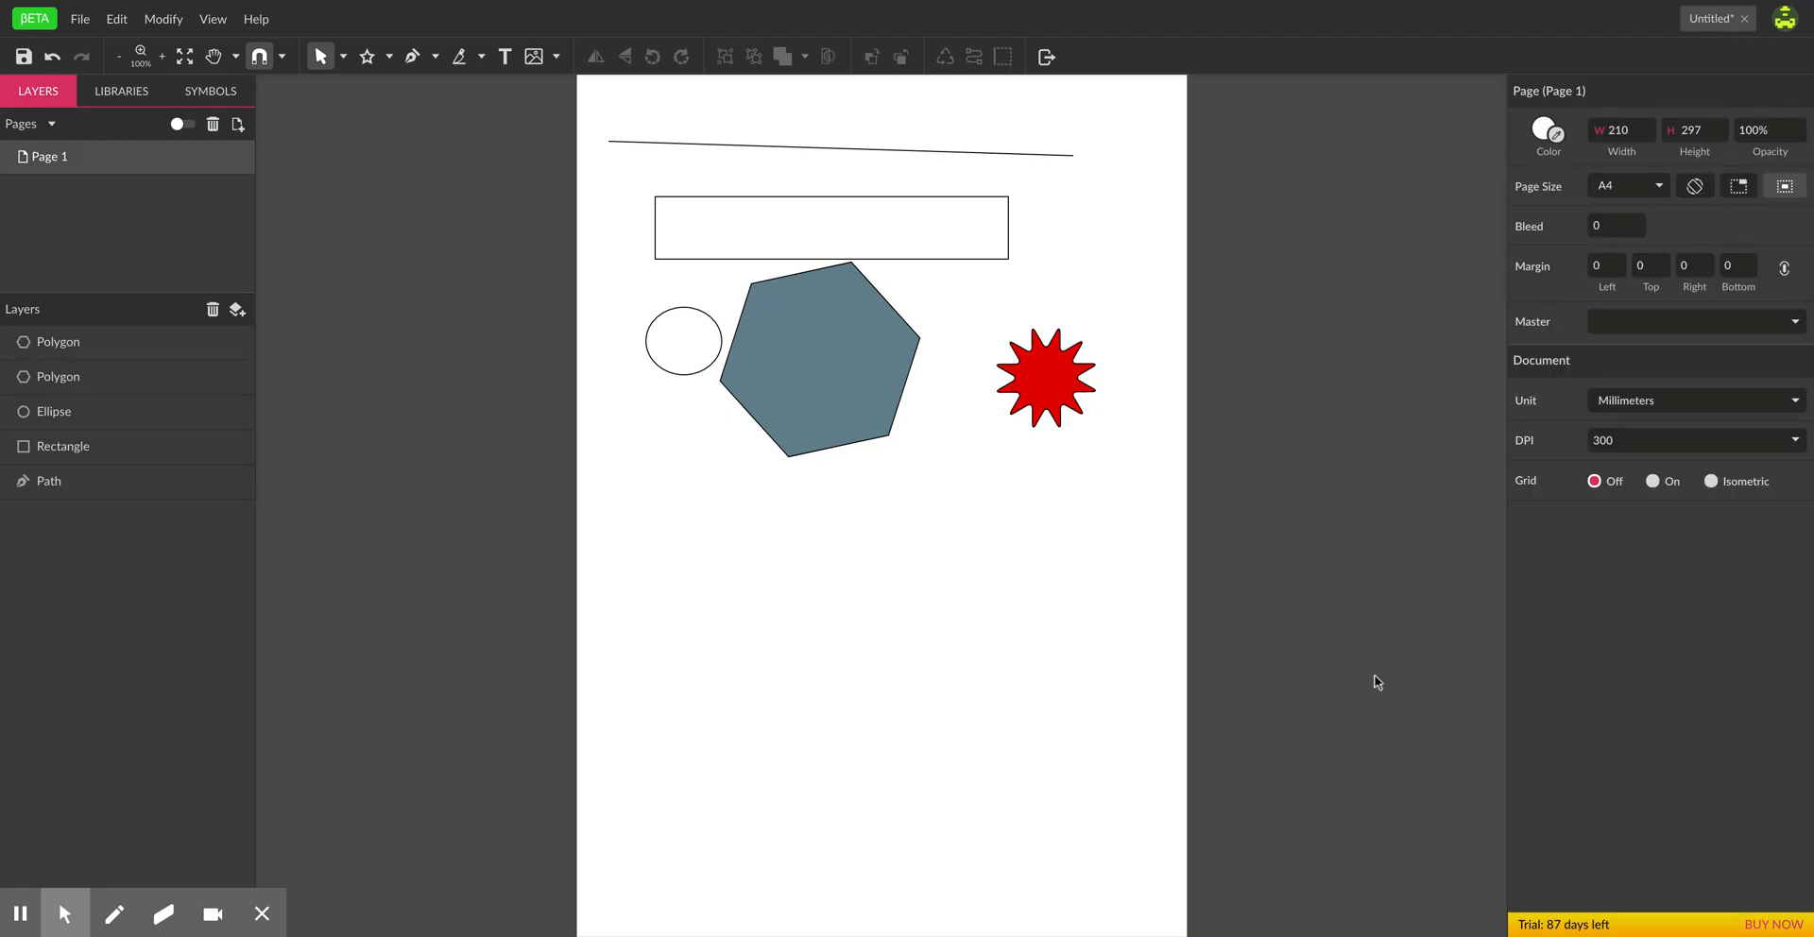
- Add two more borders to the hexagon and set the first border's width to 10 pt
left_click(796, 390)
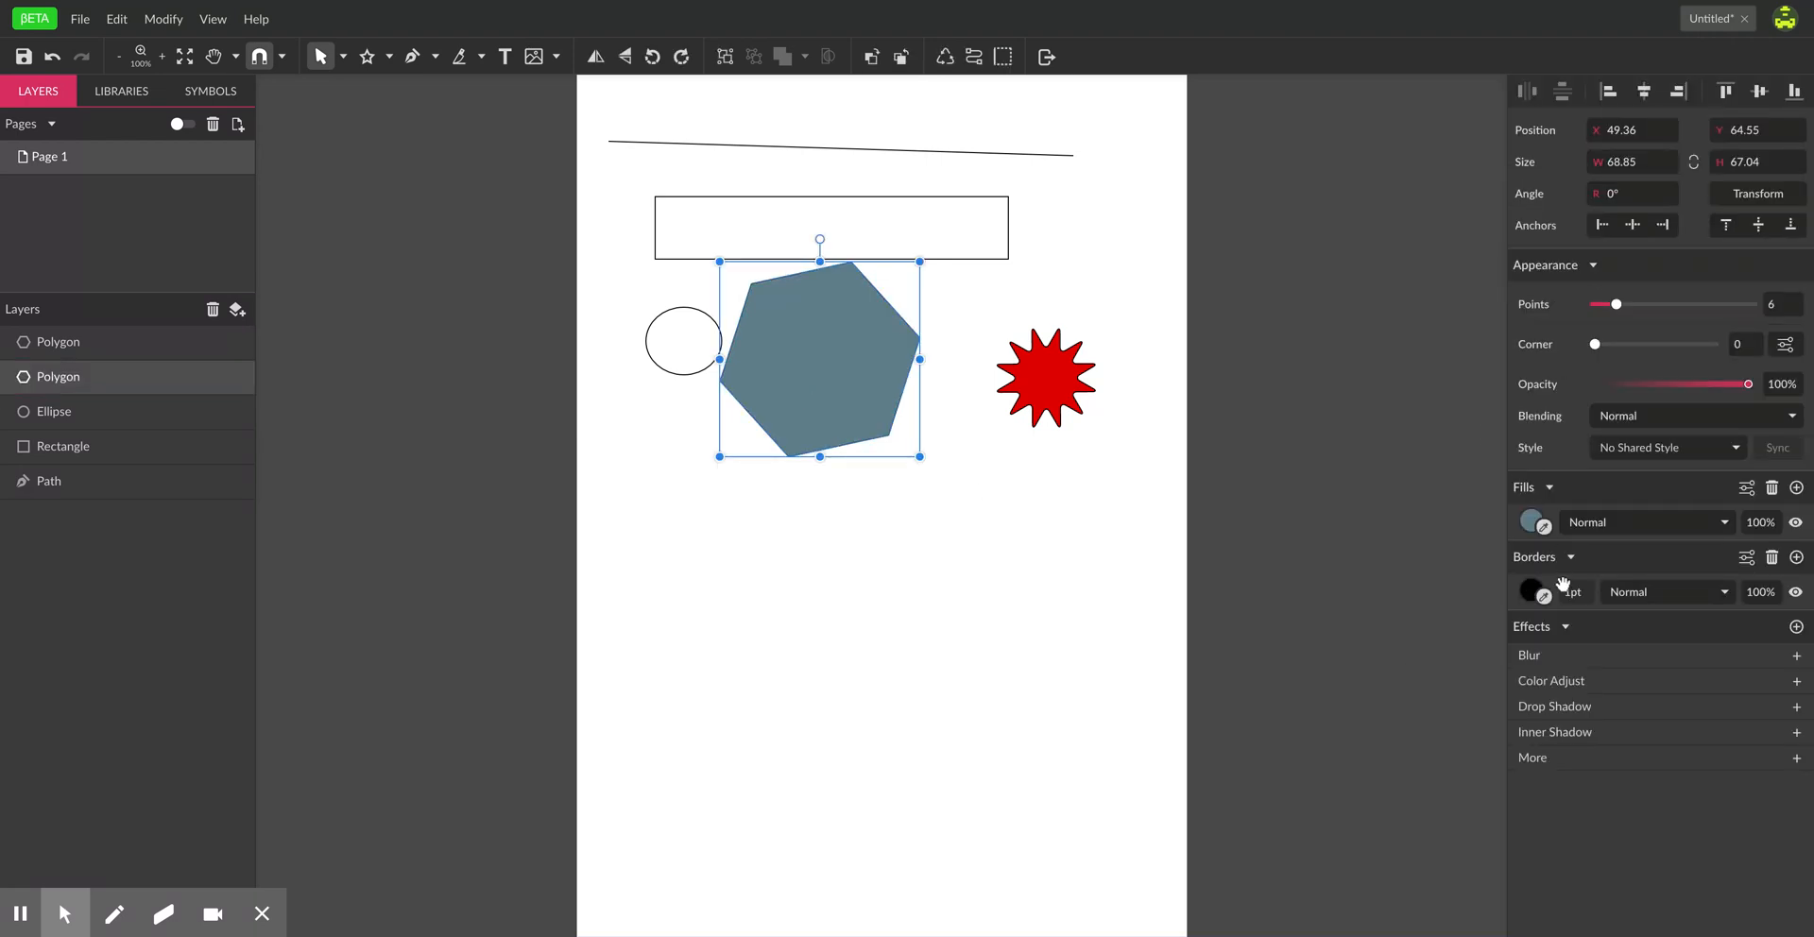
left_click(1797, 558)
left_click(1797, 557)
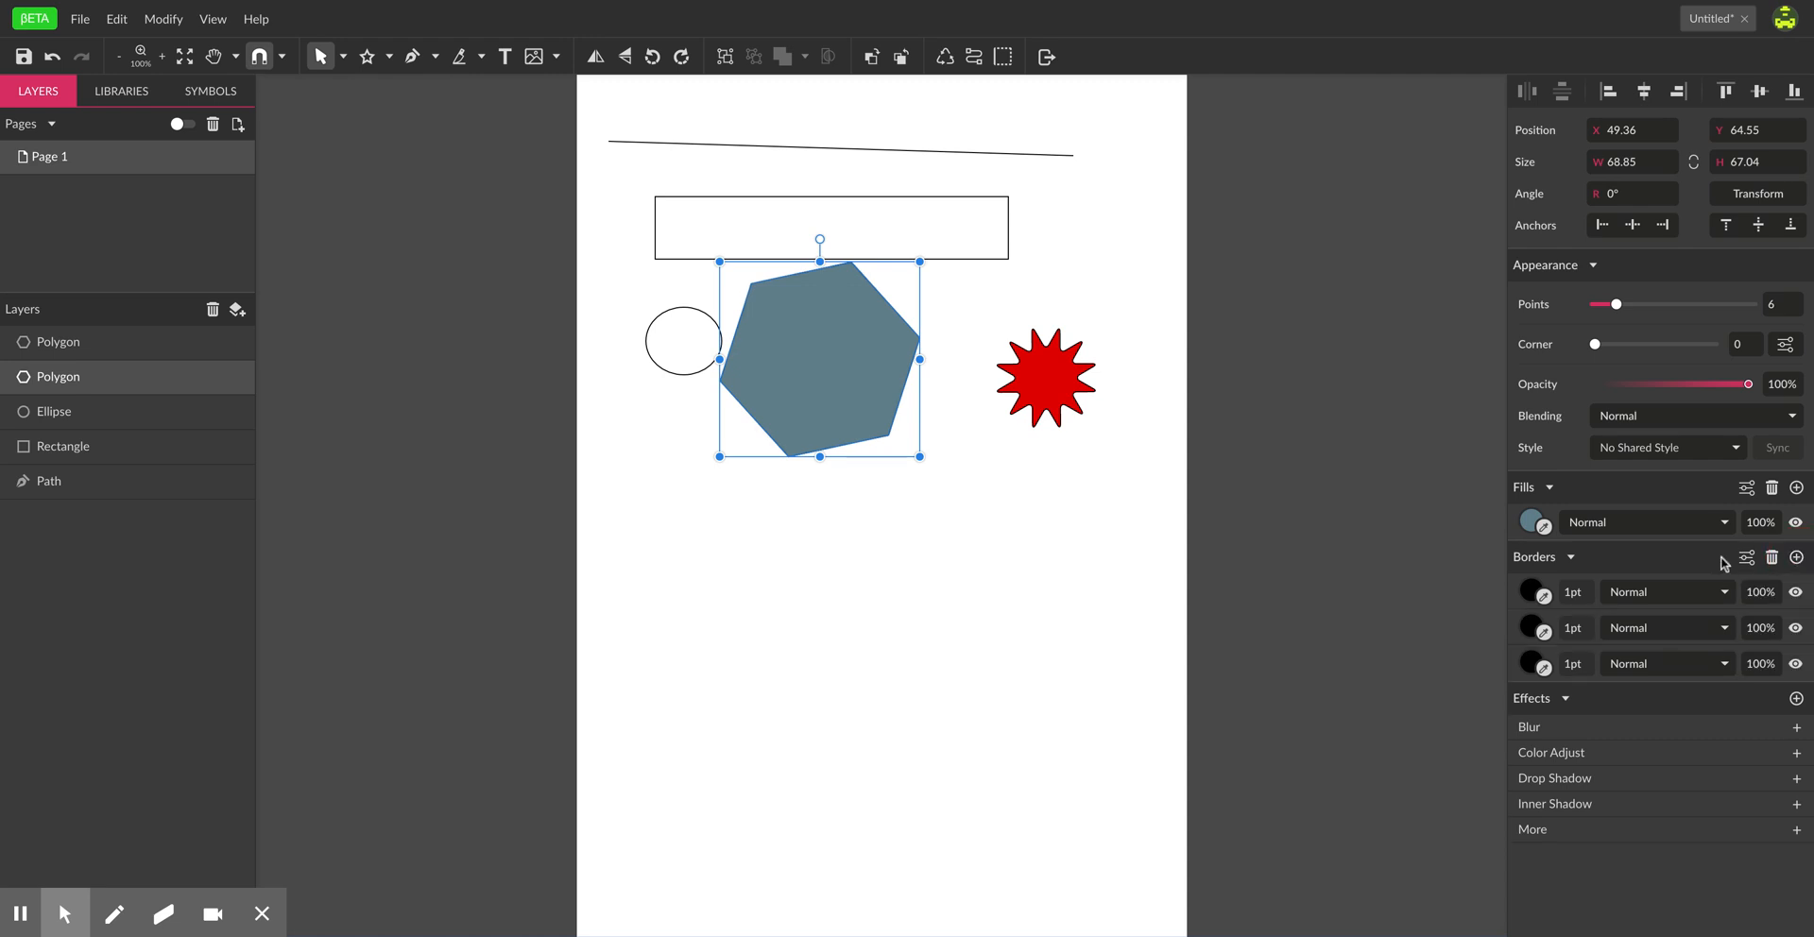
left_click(1573, 593)
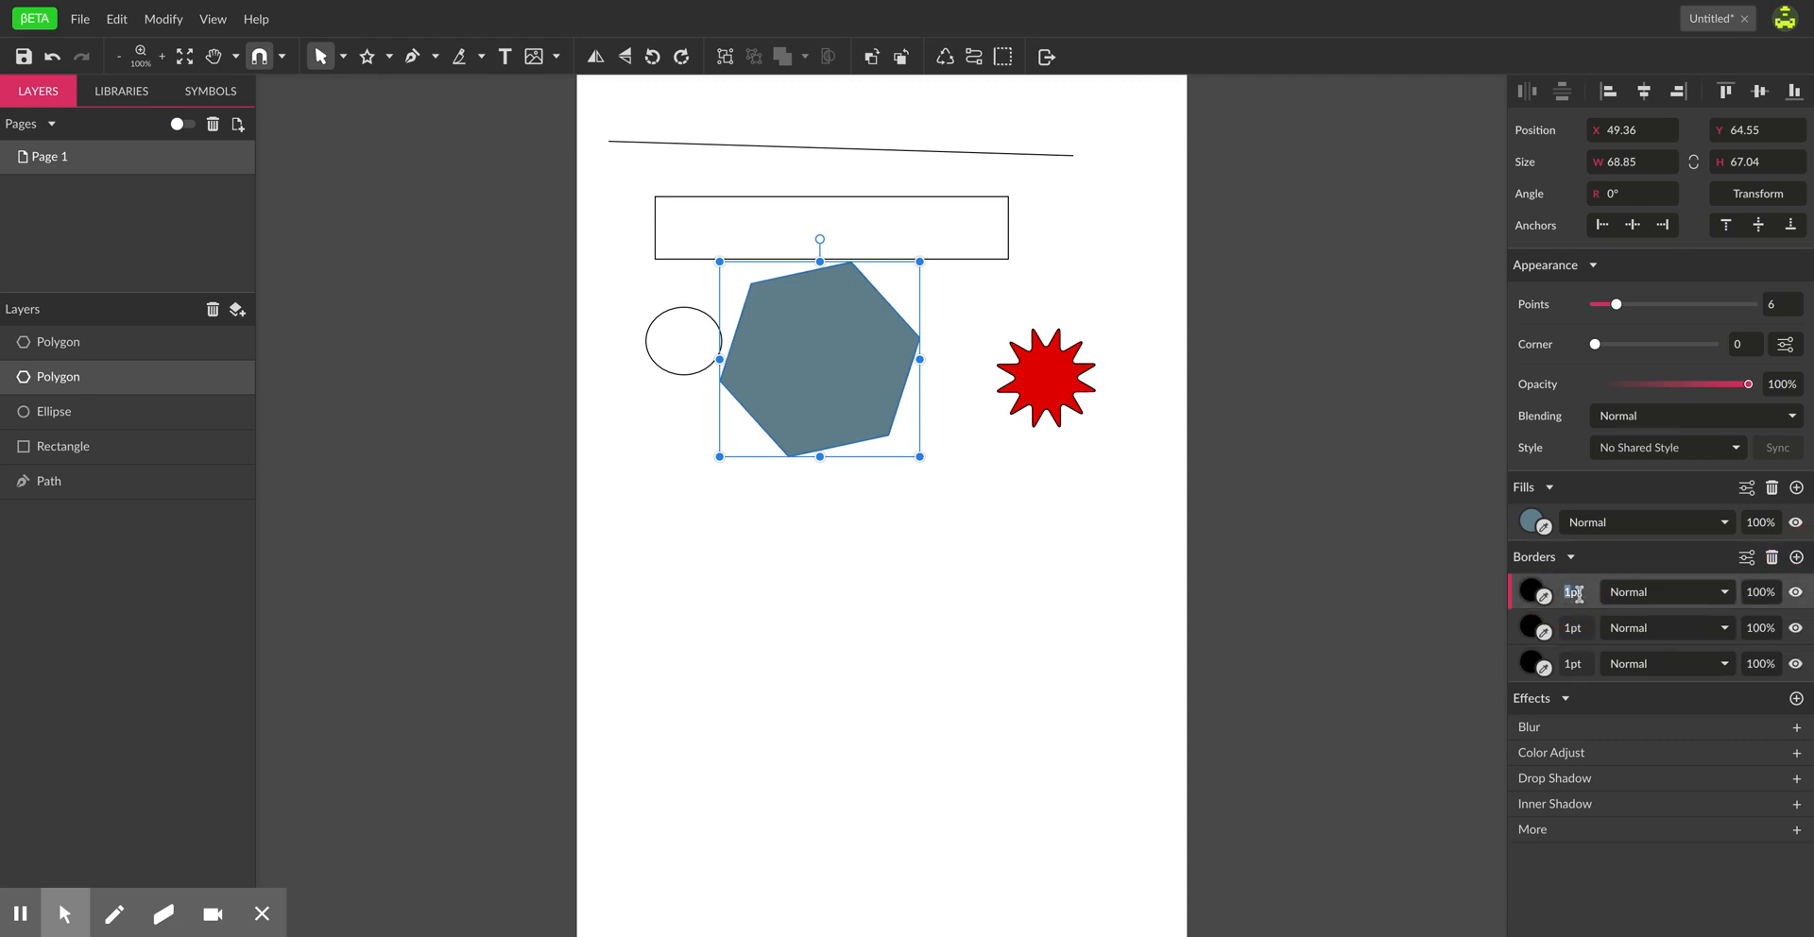
type("10")
key("Return")
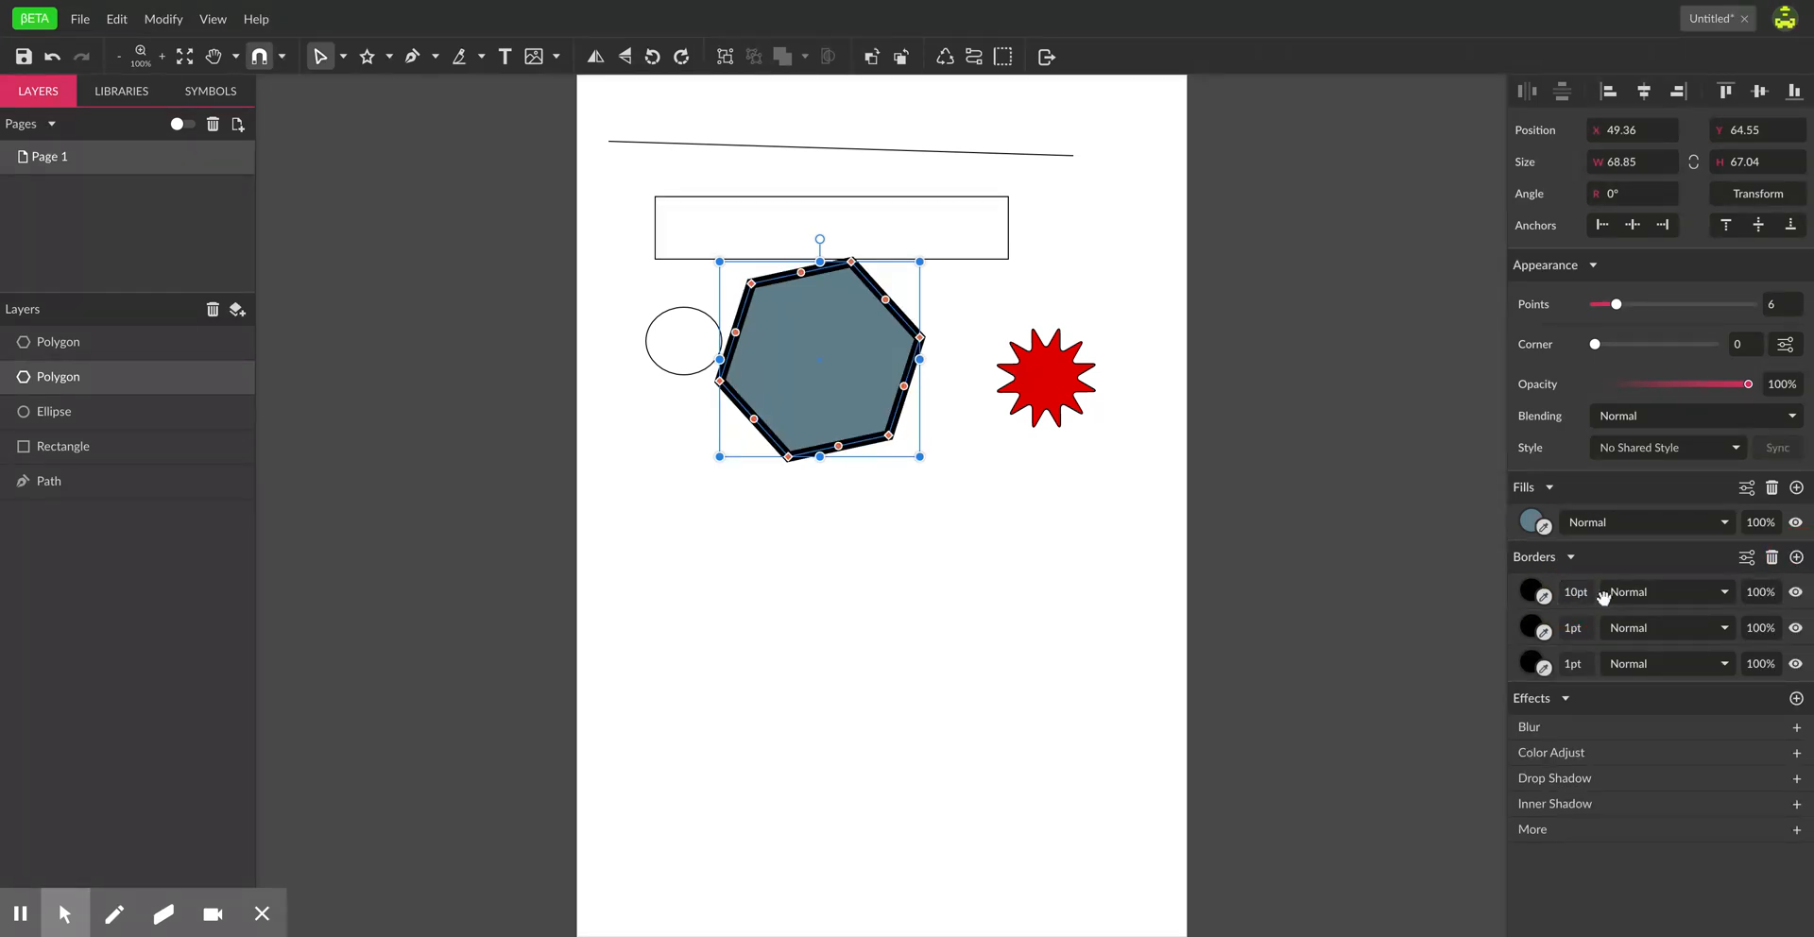
- Color the hexagon's second border red #D20000 and set its width to 10 pt
left_click(1535, 631)
left_click_drag(1609, 369, 1774, 317)
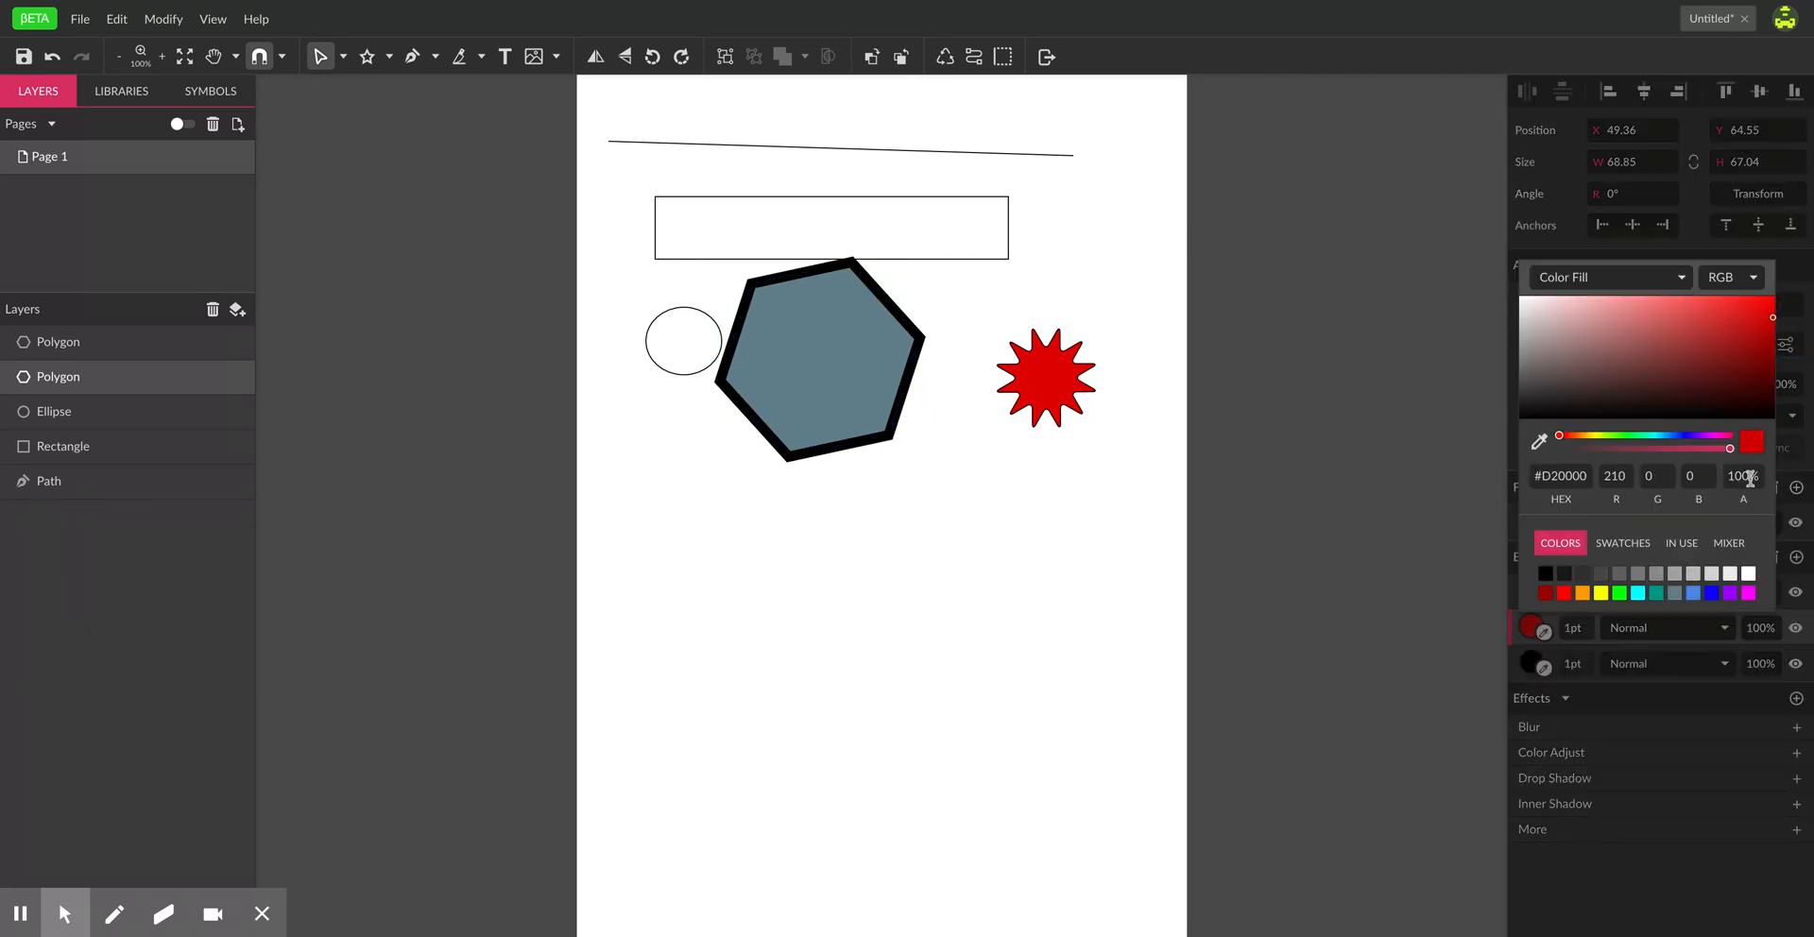
left_click(1599, 659)
left_click(1569, 628)
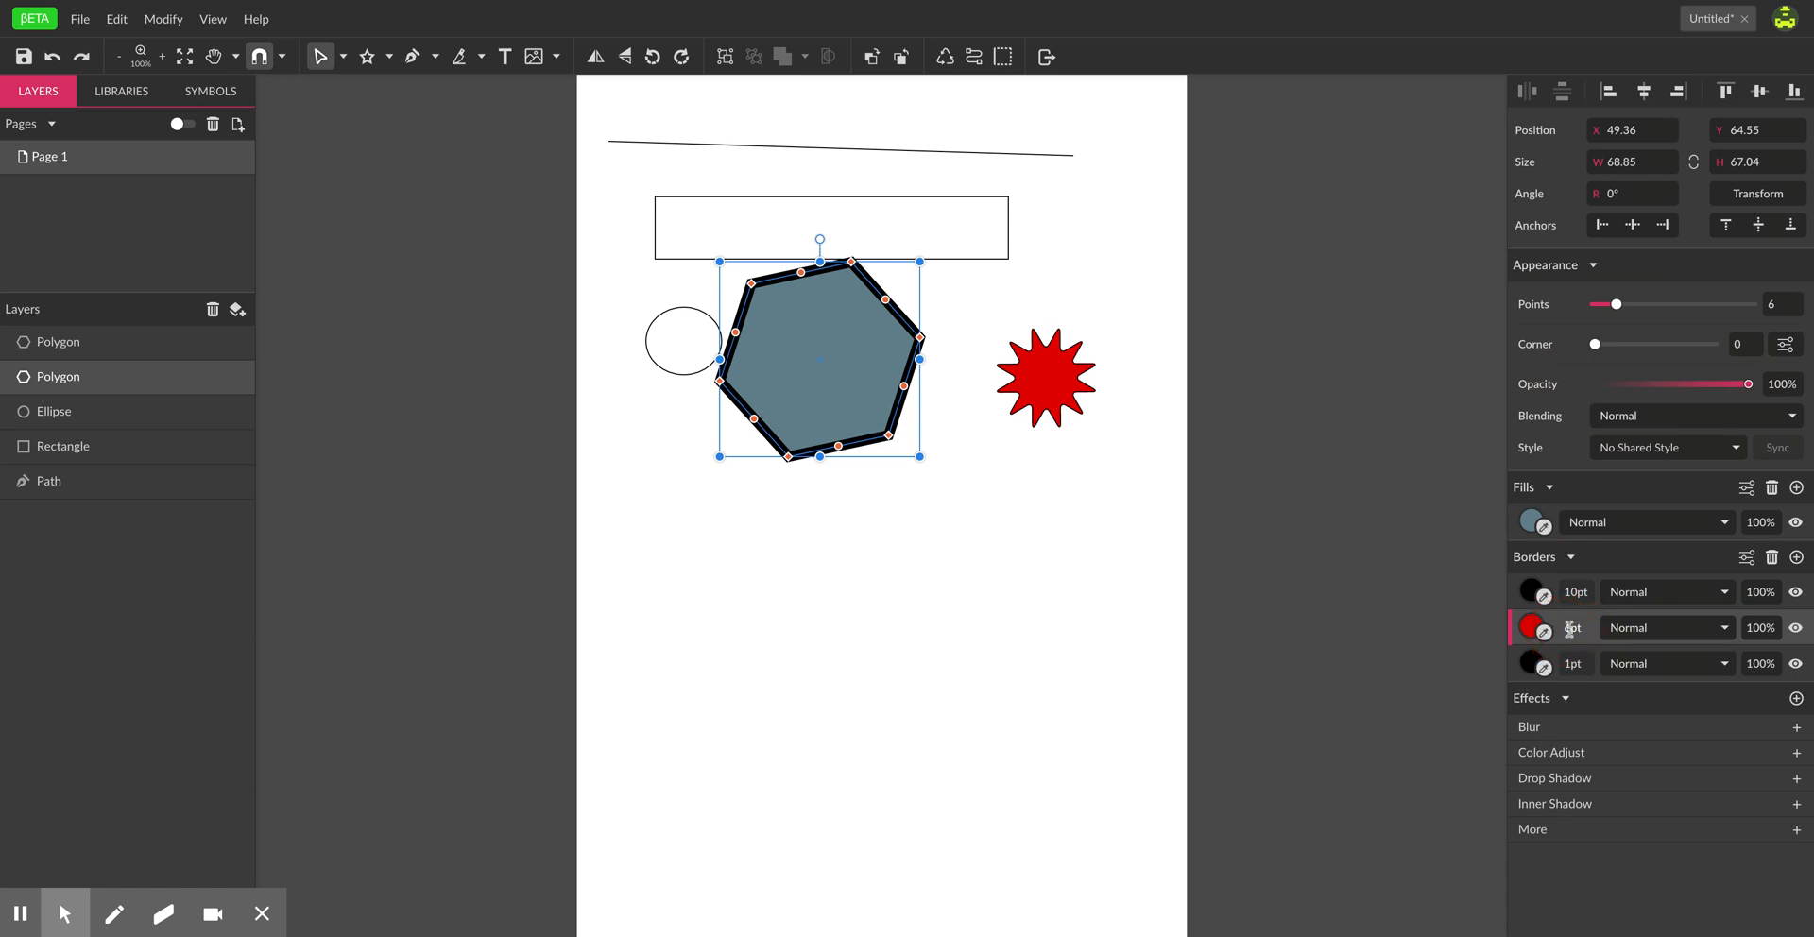
double_click(1571, 627)
left_click(1102, 580)
left_click_drag(915, 465, 873, 444)
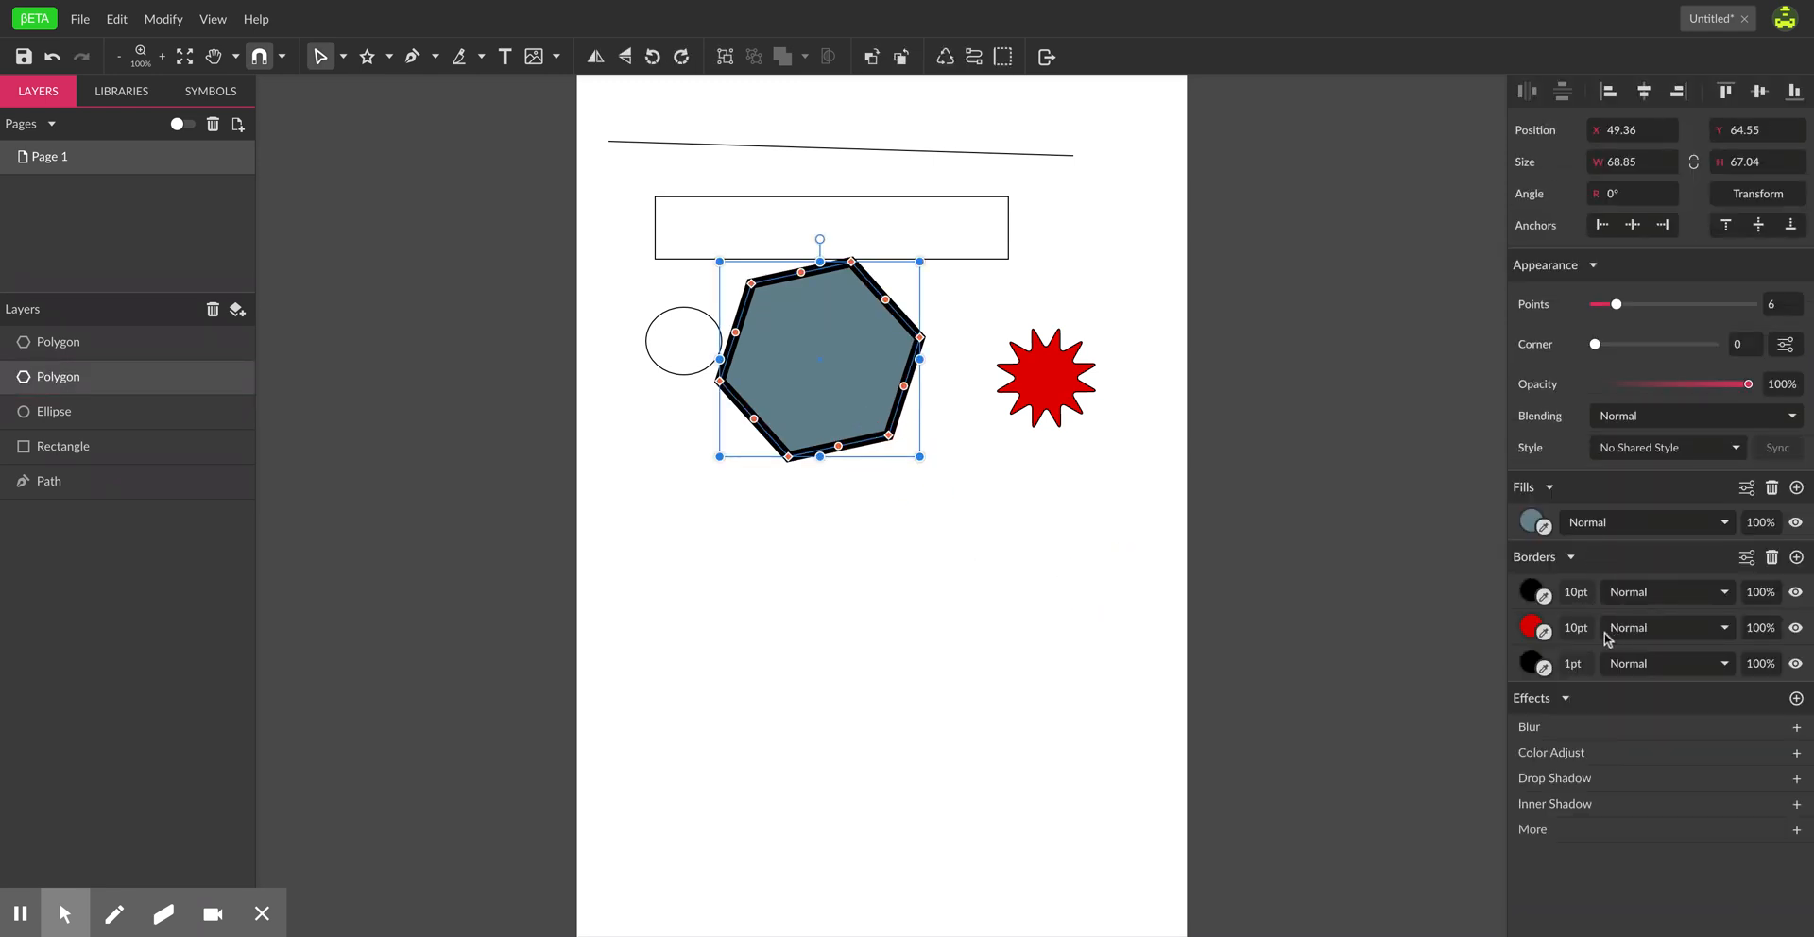
- Color the hexagon's third border dark blue #002A6F
left_click(1532, 666)
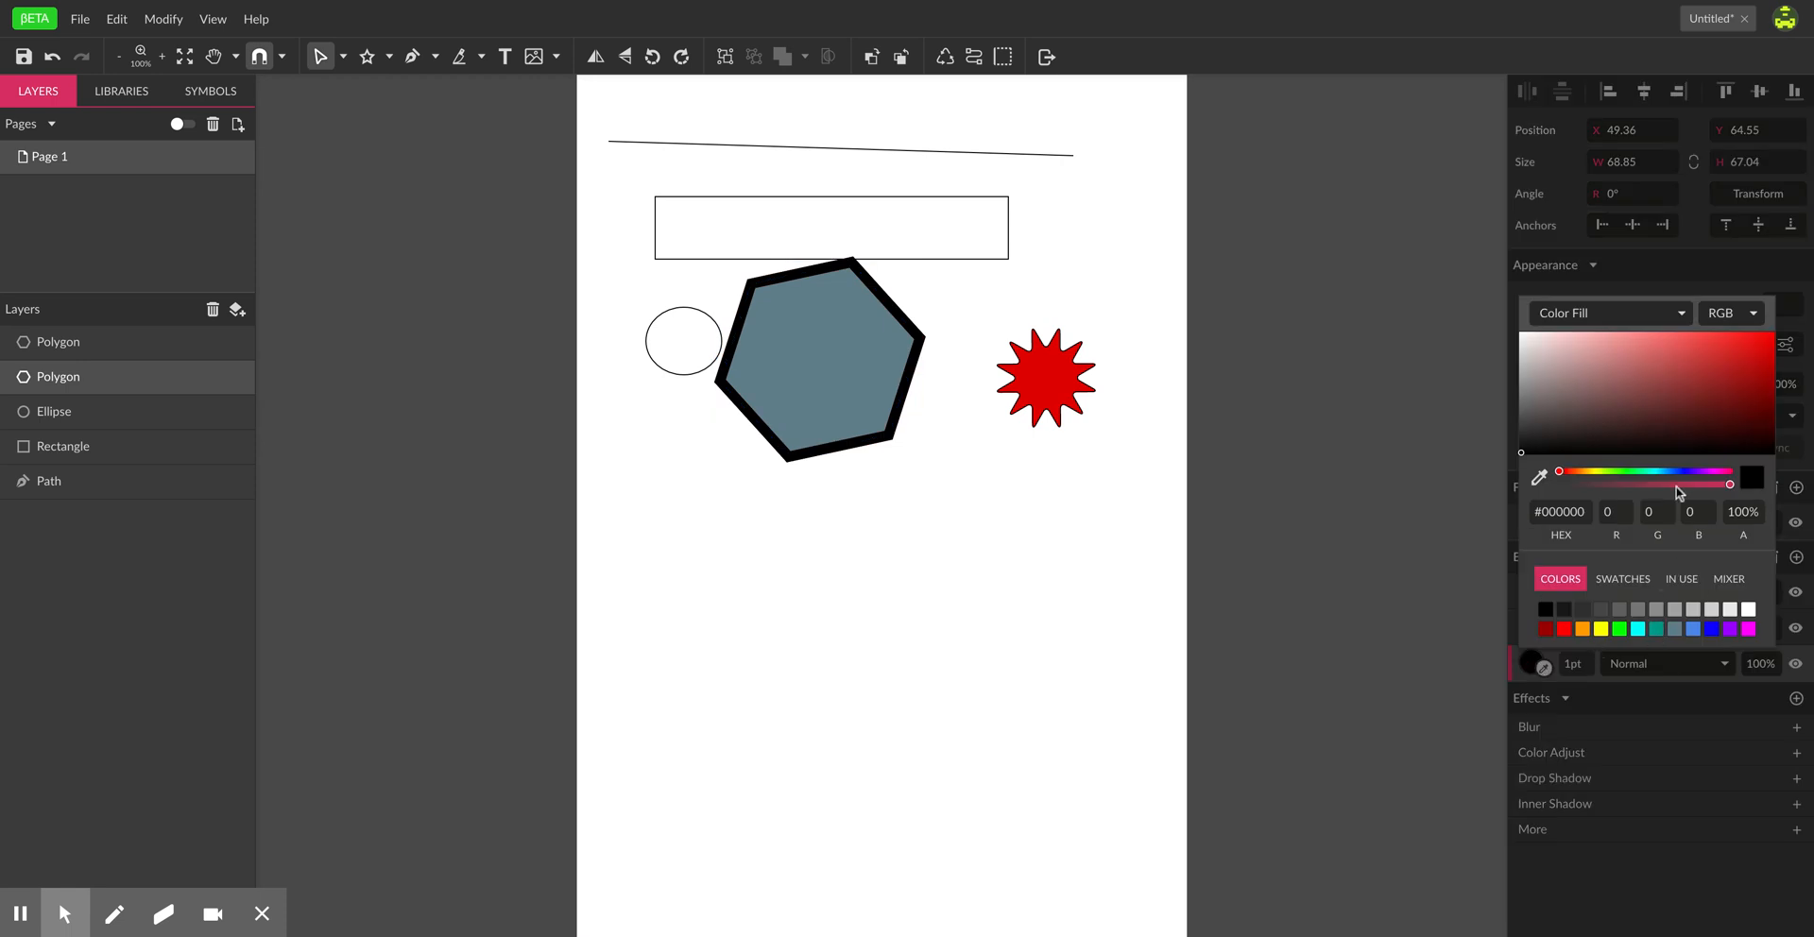
left_click(1693, 631)
left_click_drag(1687, 430, 1788, 401)
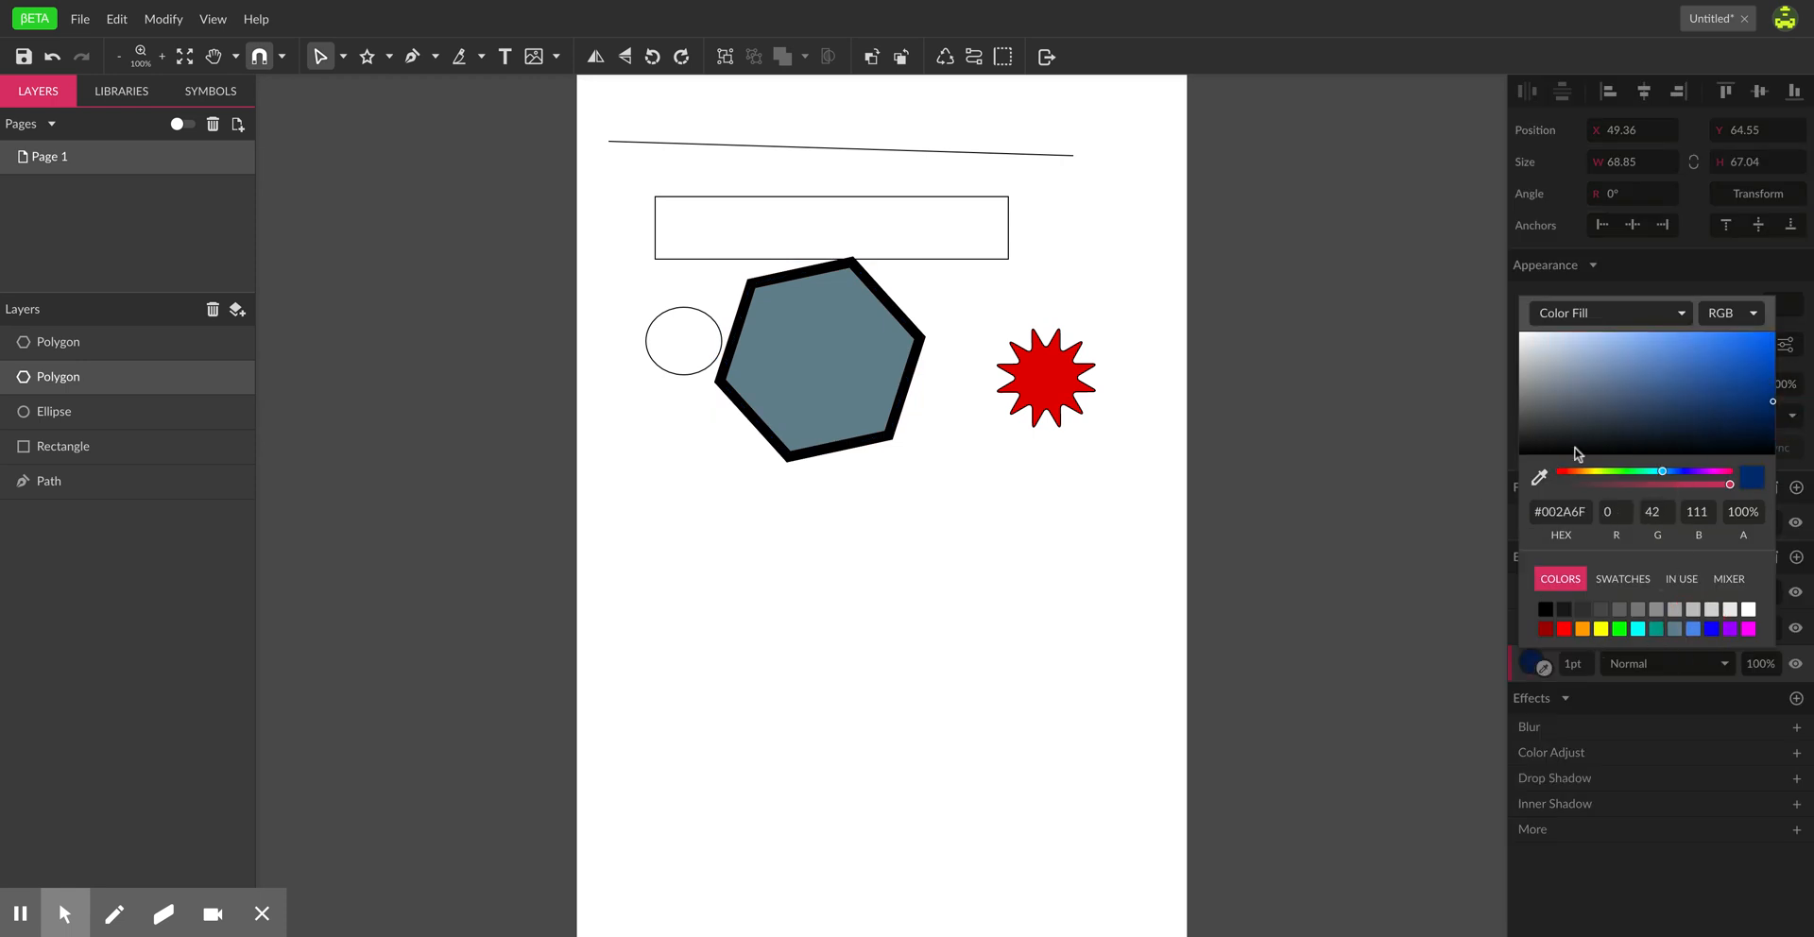
left_click(1459, 482)
left_click(861, 431)
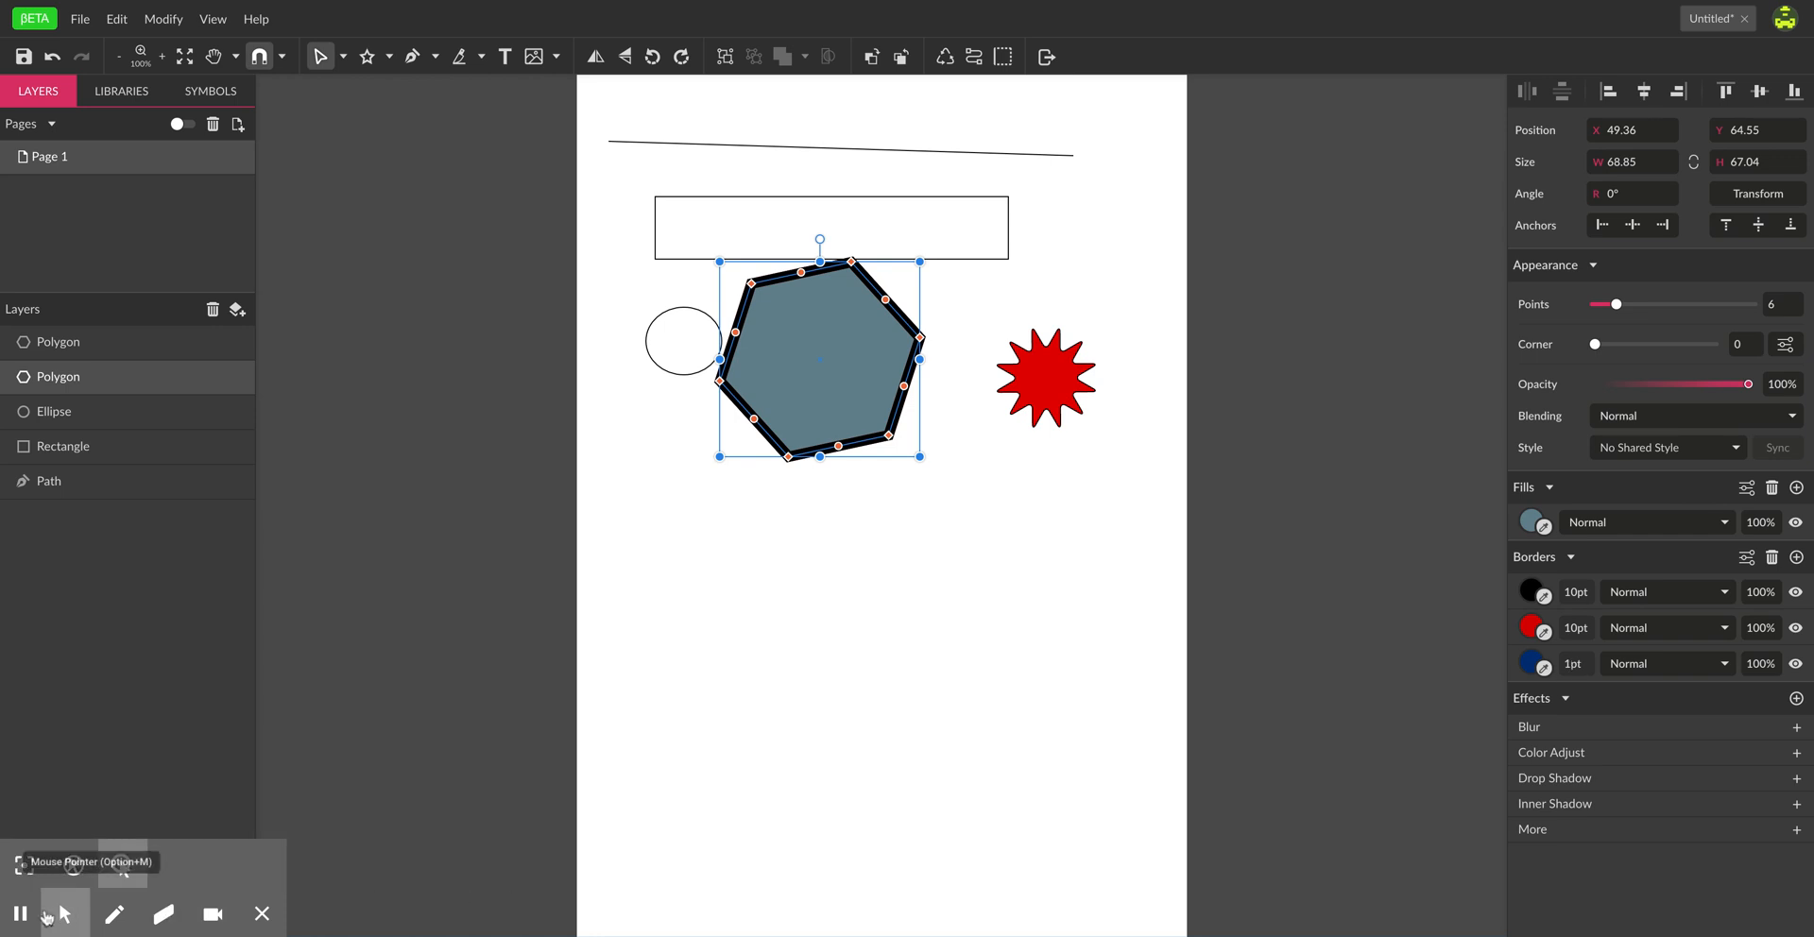
left_click(19, 918)
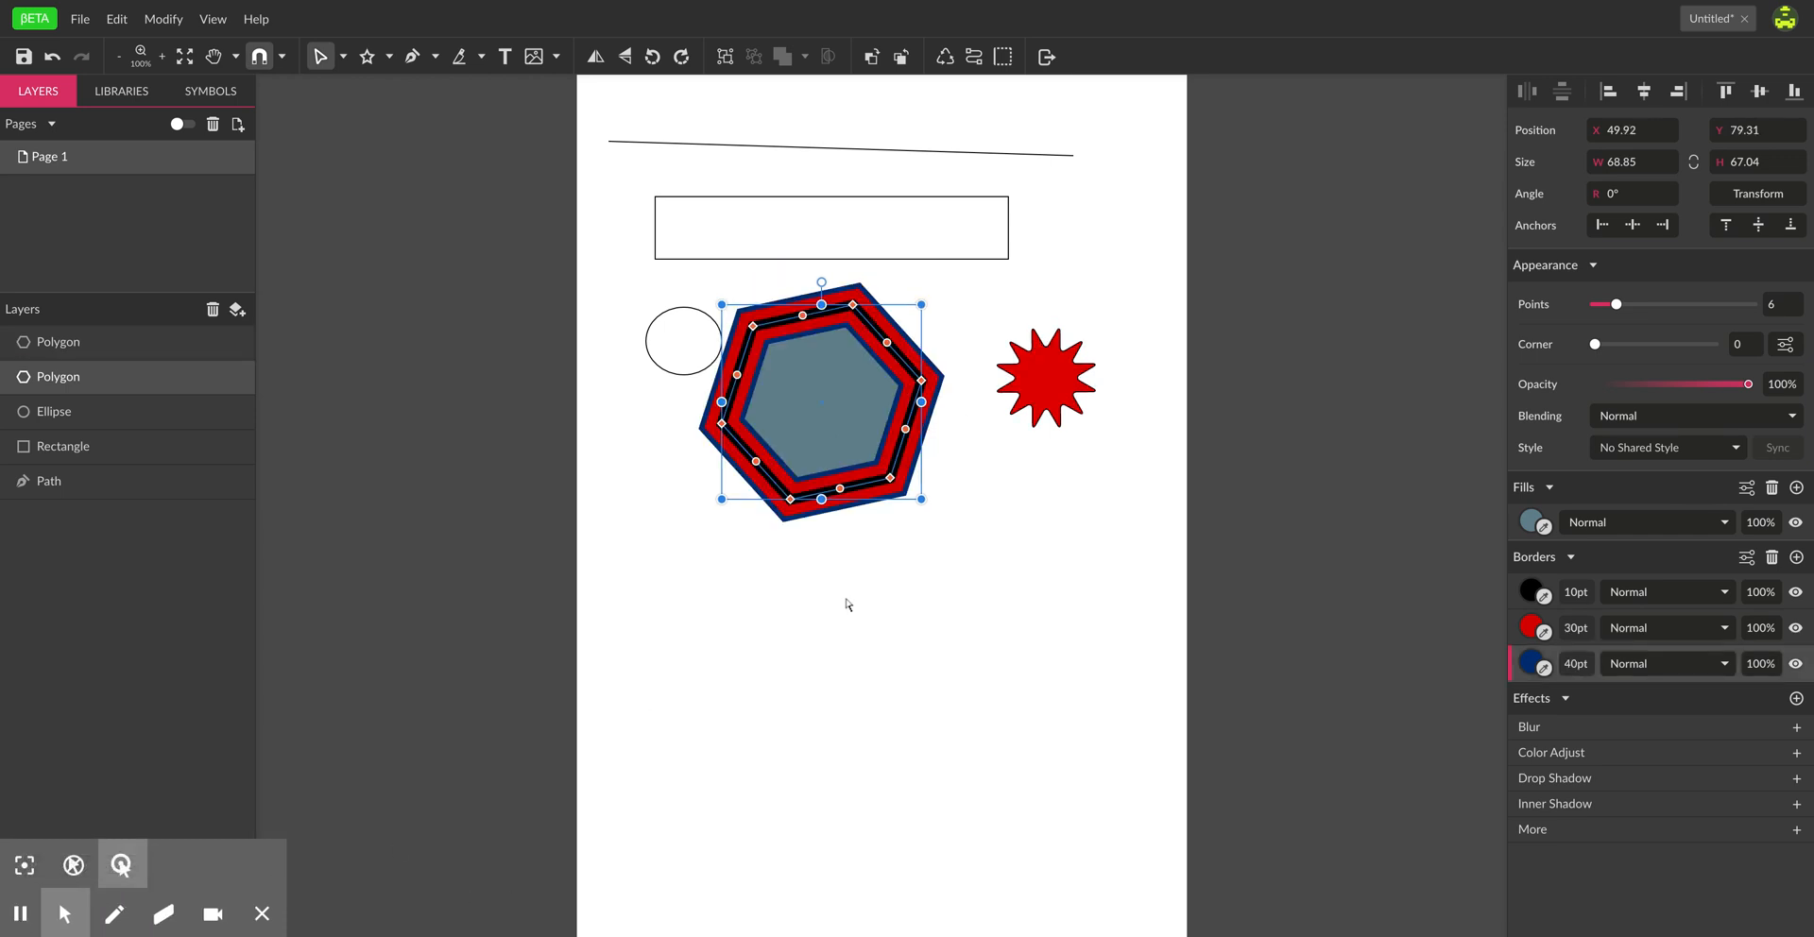
- Move the hexagon between the ellipse and the star and shrink it to about 39 by 34 mm
left_click_drag(830, 507, 940, 593)
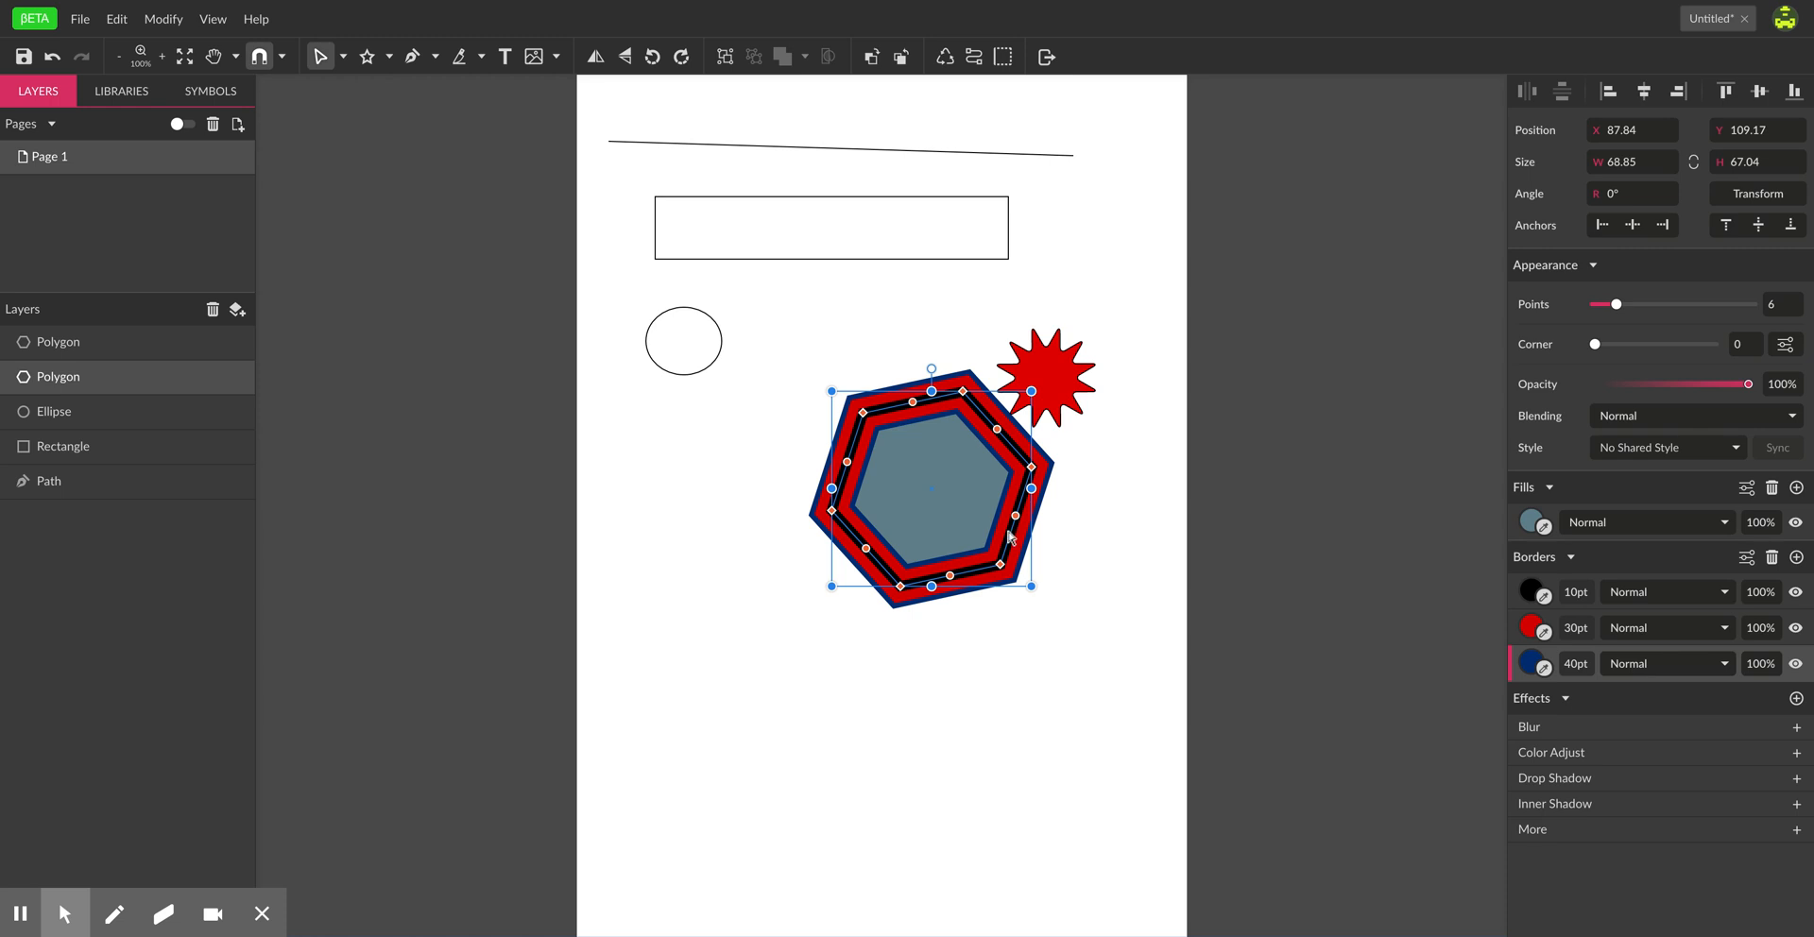
left_click_drag(1009, 537, 959, 465)
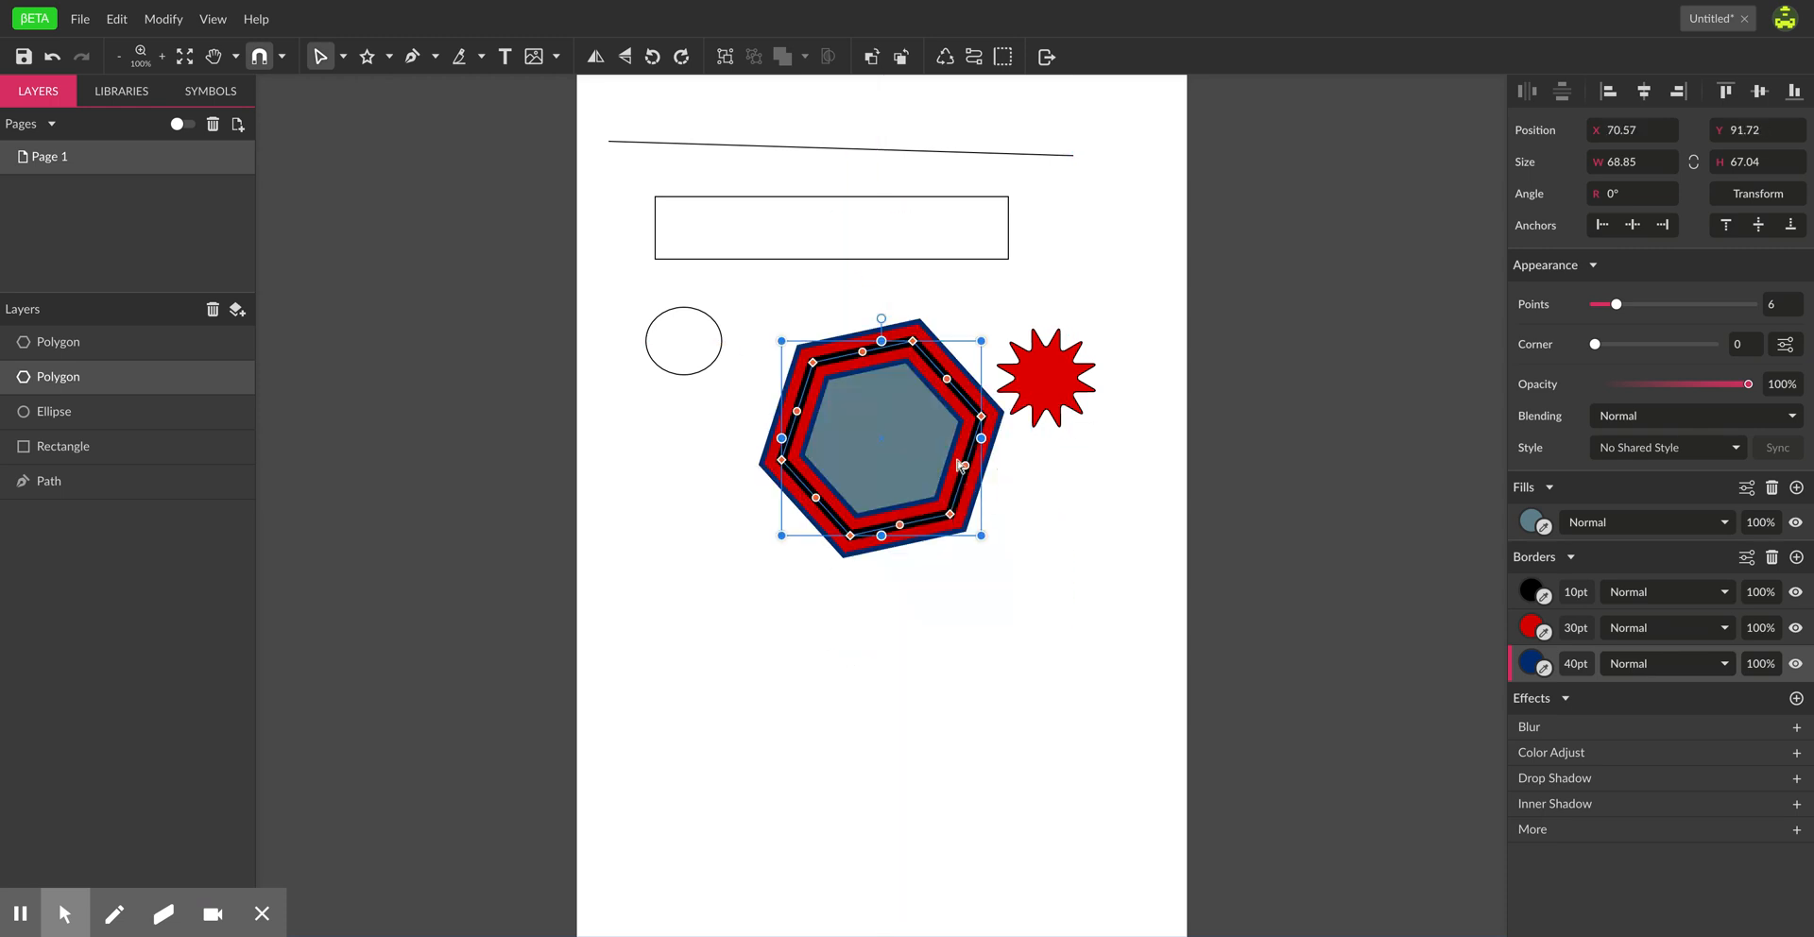
left_click_drag(982, 537, 855, 377)
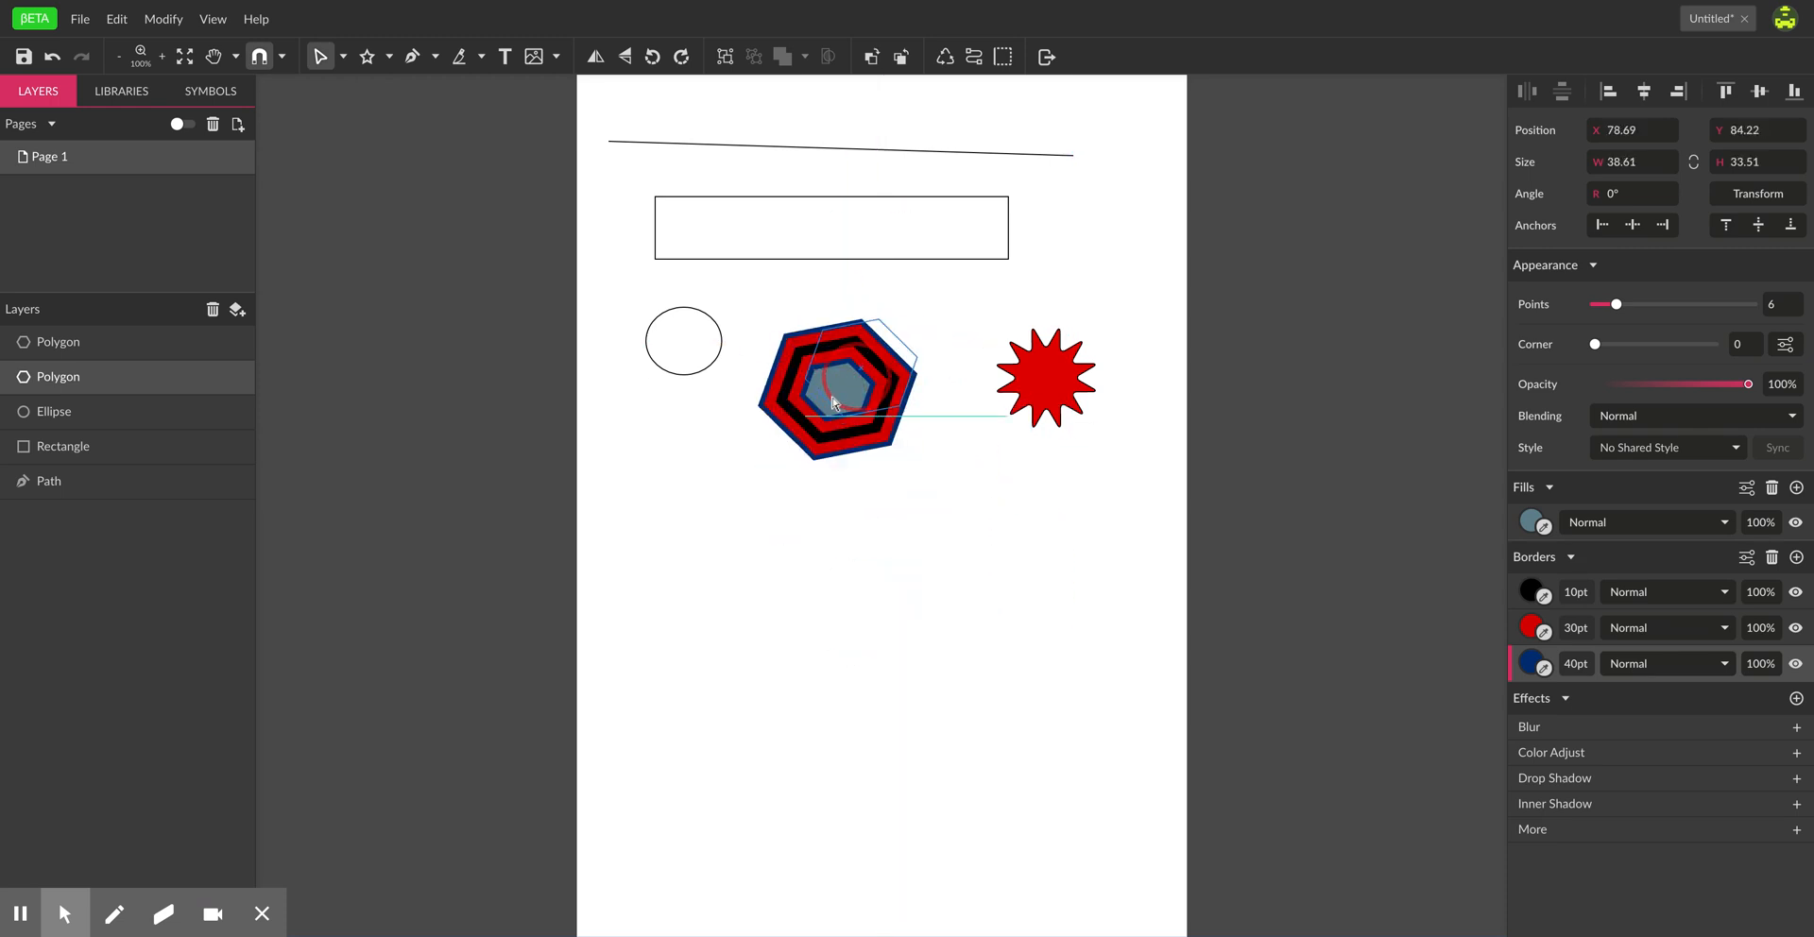
- Draw a closed freehand blob about 97 by 102 mm in the empty area below the ellipse and hexagon
left_click(436, 61)
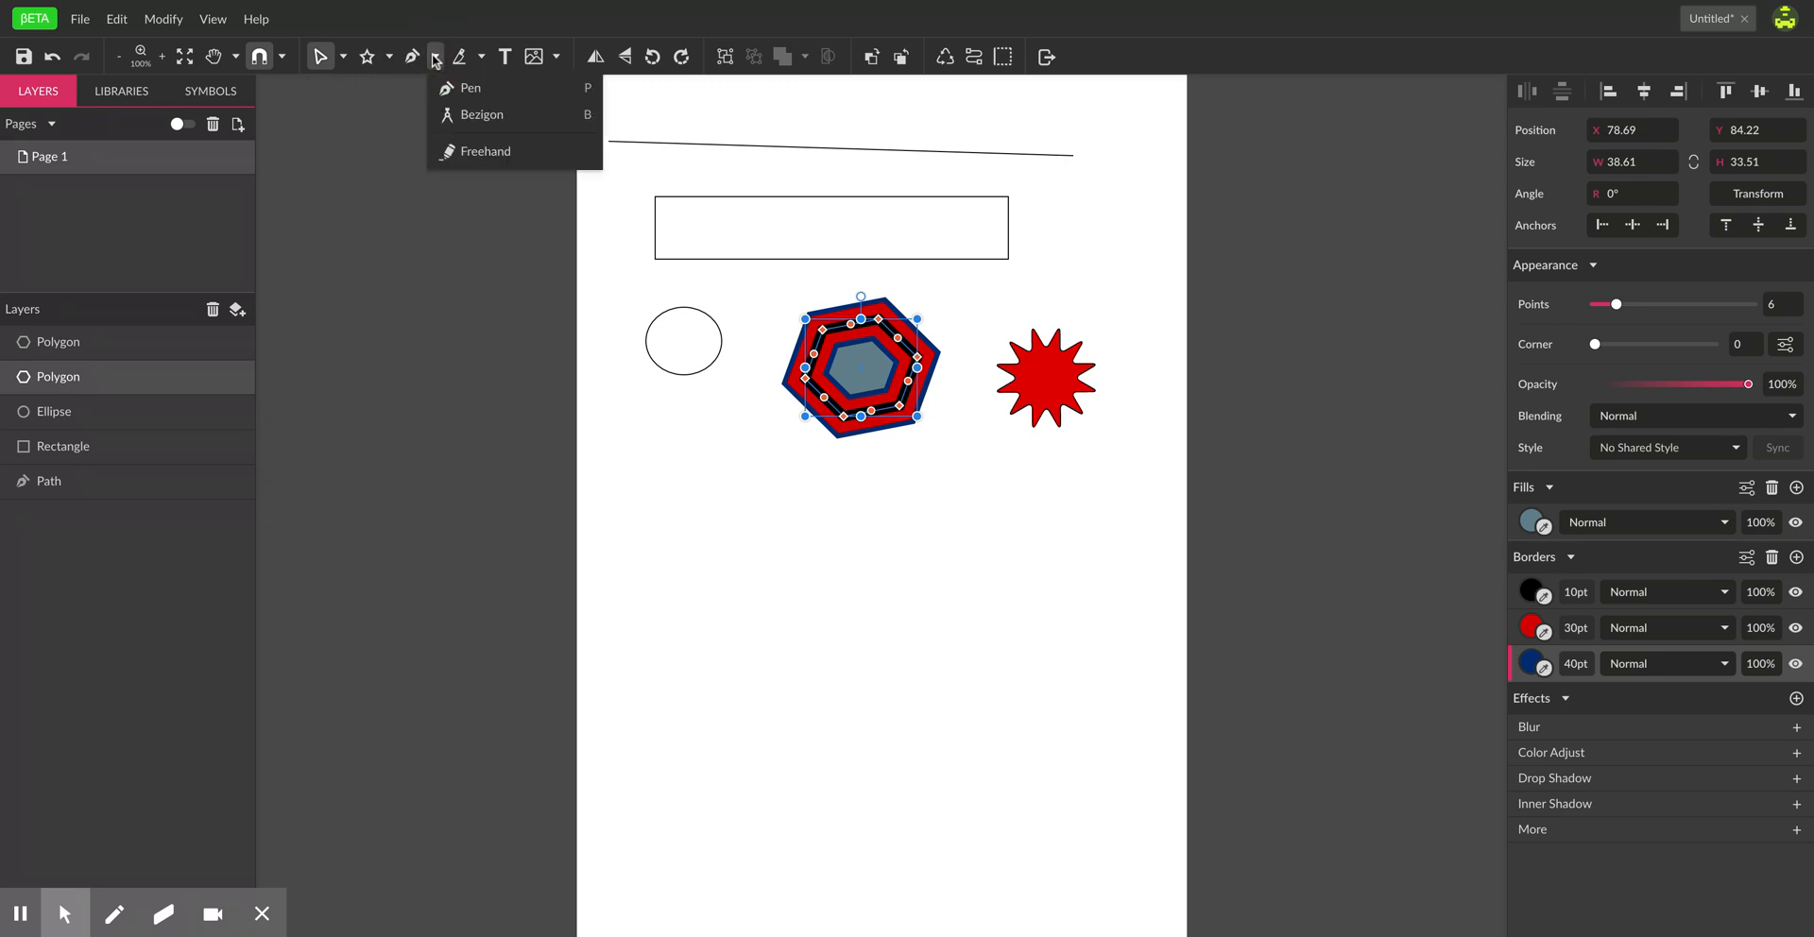
left_click(517, 150)
mouse_move(725, 541)
left_mouse_down()
mouse_move(668, 599)
mouse_move(755, 651)
mouse_move(697, 756)
mouse_move(831, 726)
mouse_move(836, 810)
mouse_move(899, 779)
mouse_move(887, 699)
mouse_move(950, 662)
mouse_move(893, 603)
mouse_move(714, 525)
left_mouse_up()
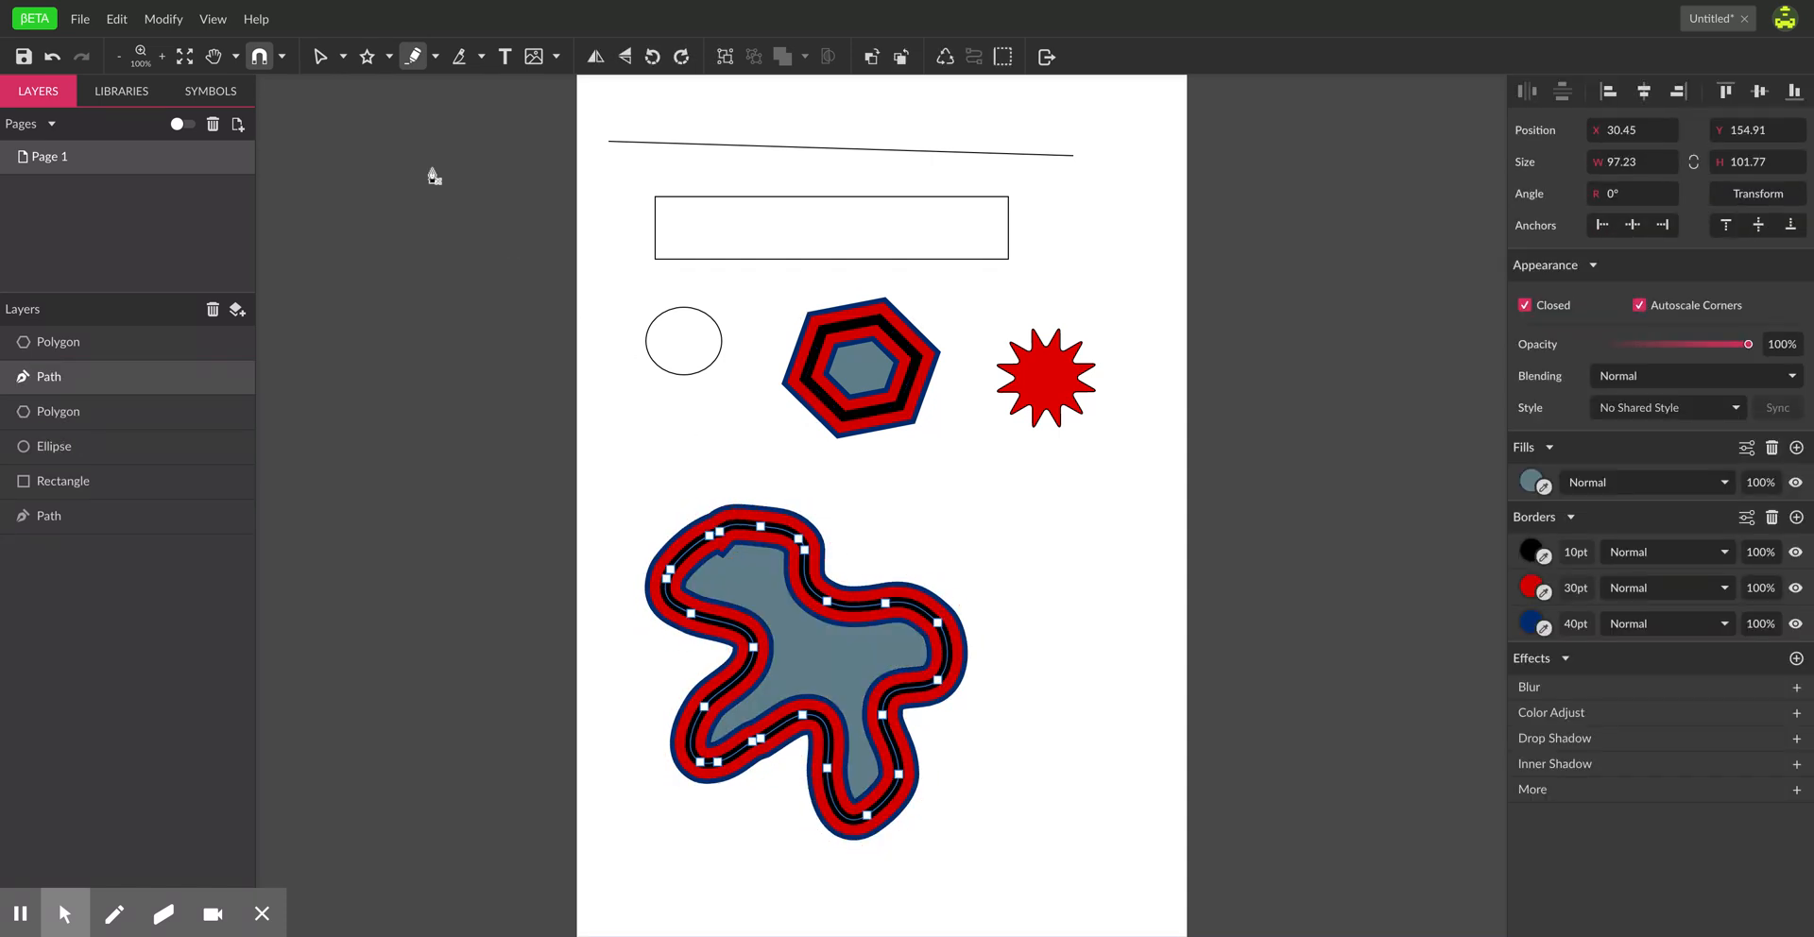
- Activate the Pen tool and hide the freehand blob's red 30 pt and dark blue 40 pt borders
left_click(434, 56)
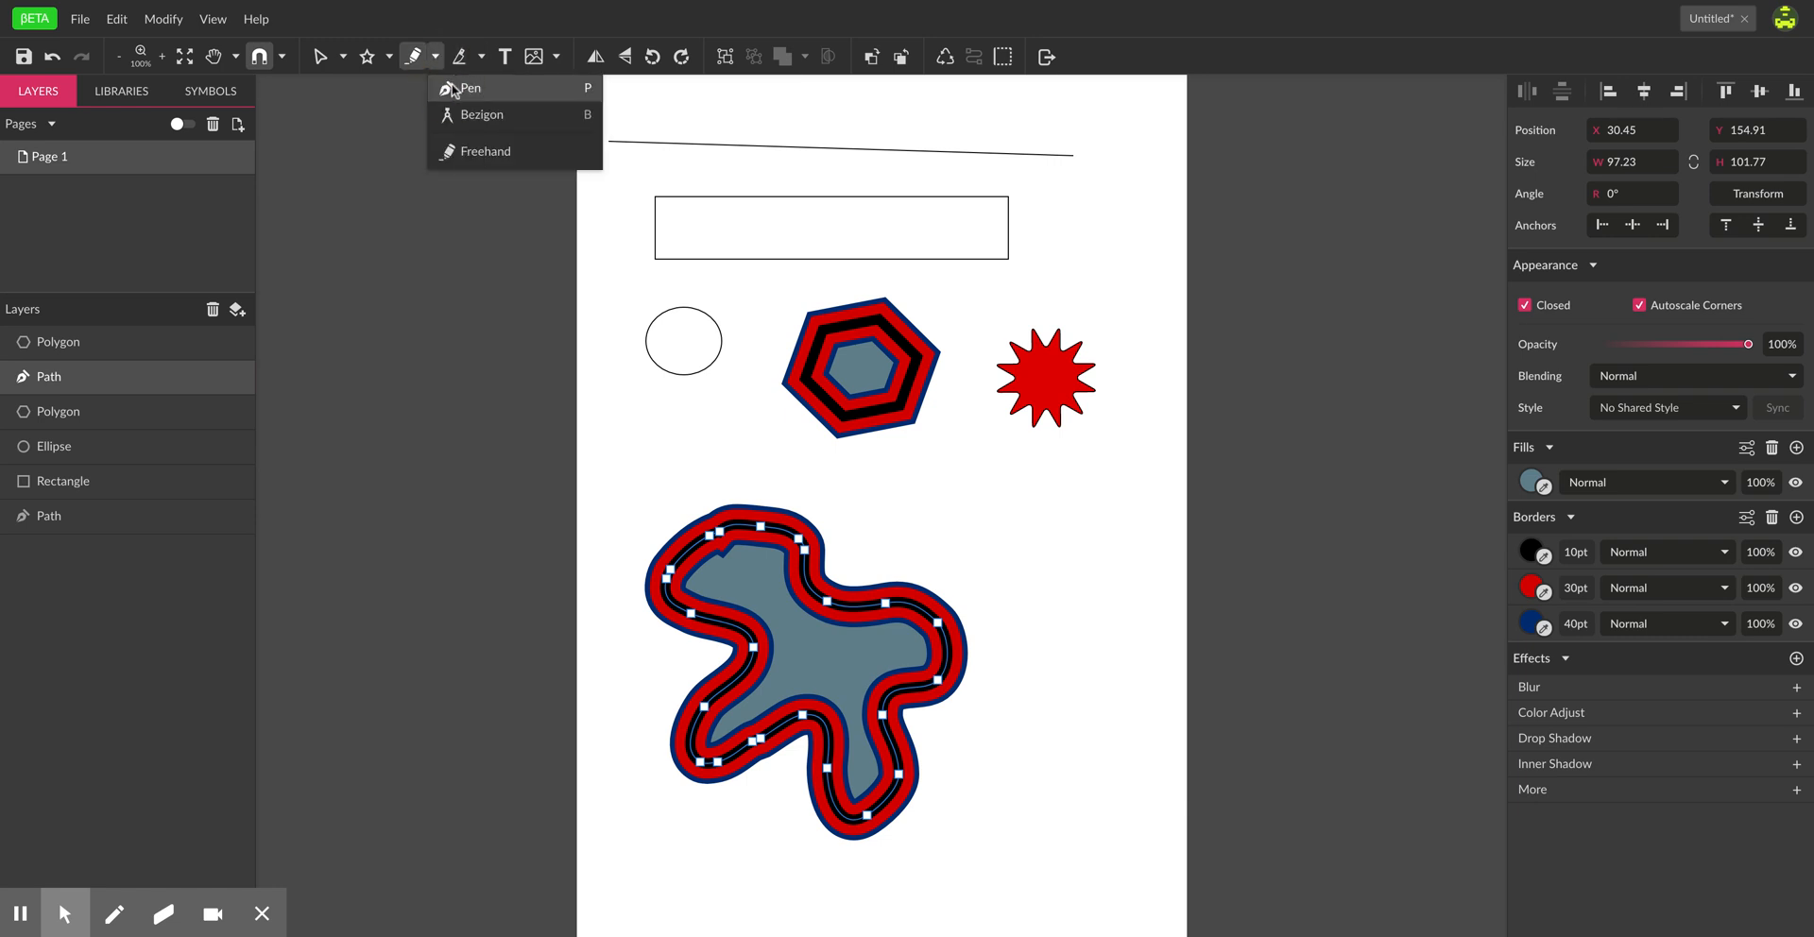
left_click(455, 90)
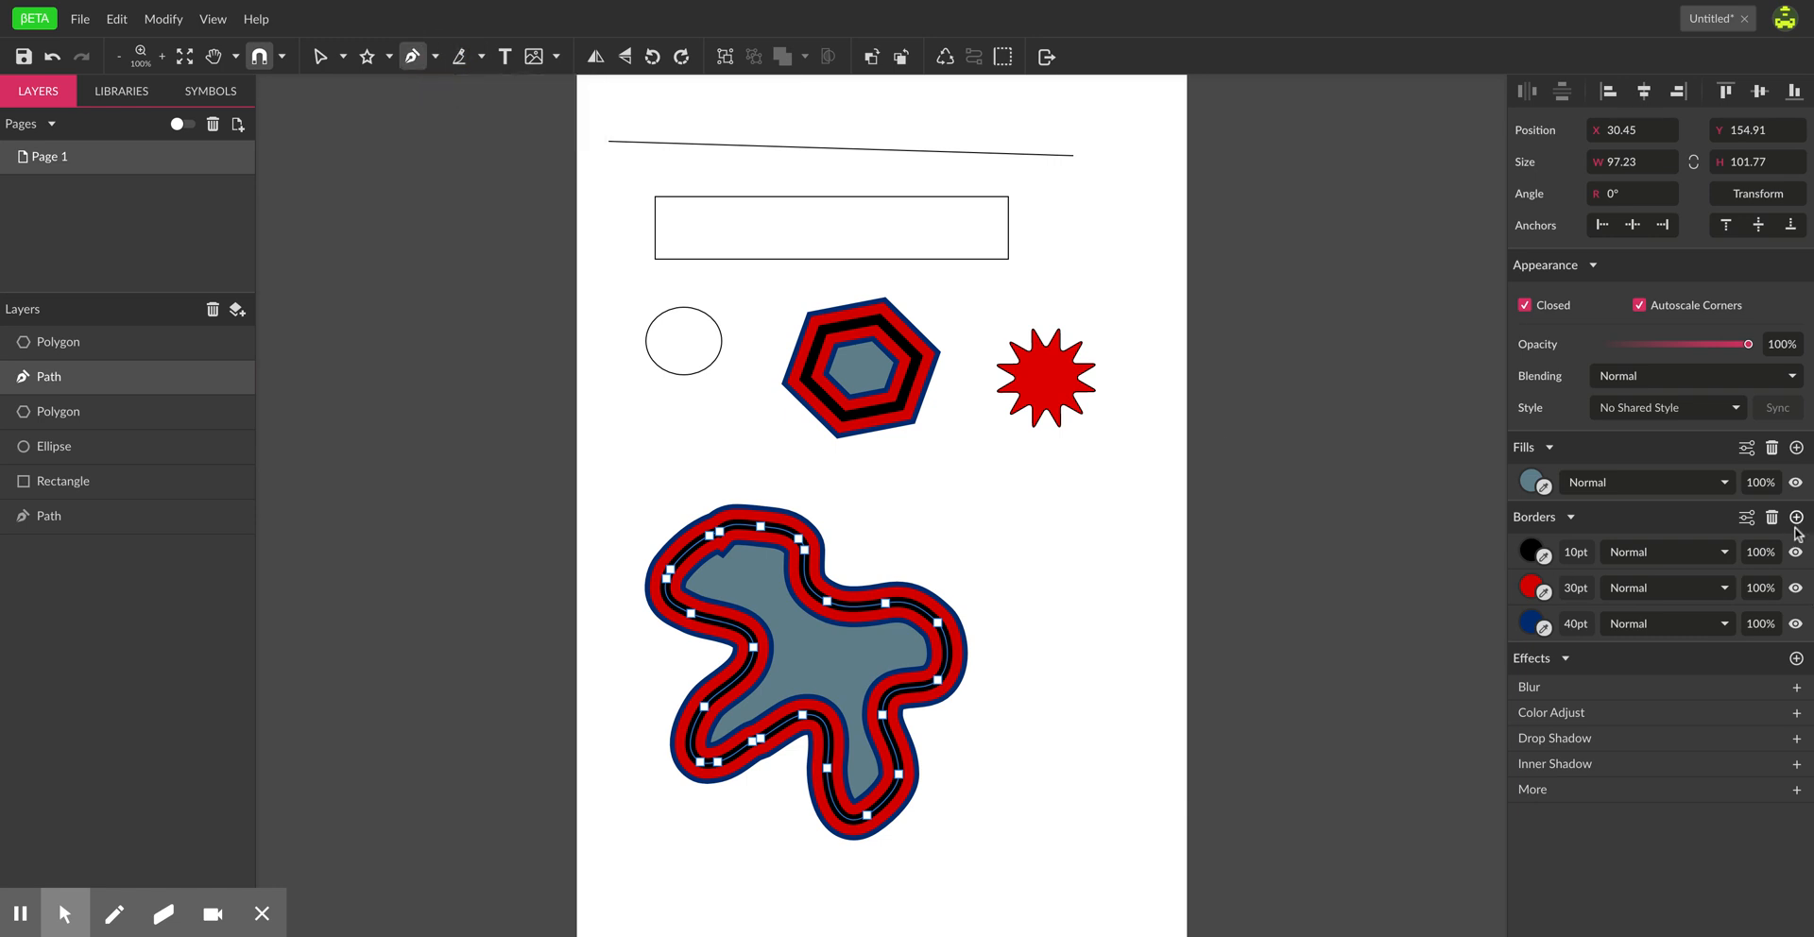
left_click(1796, 589)
left_click(1795, 626)
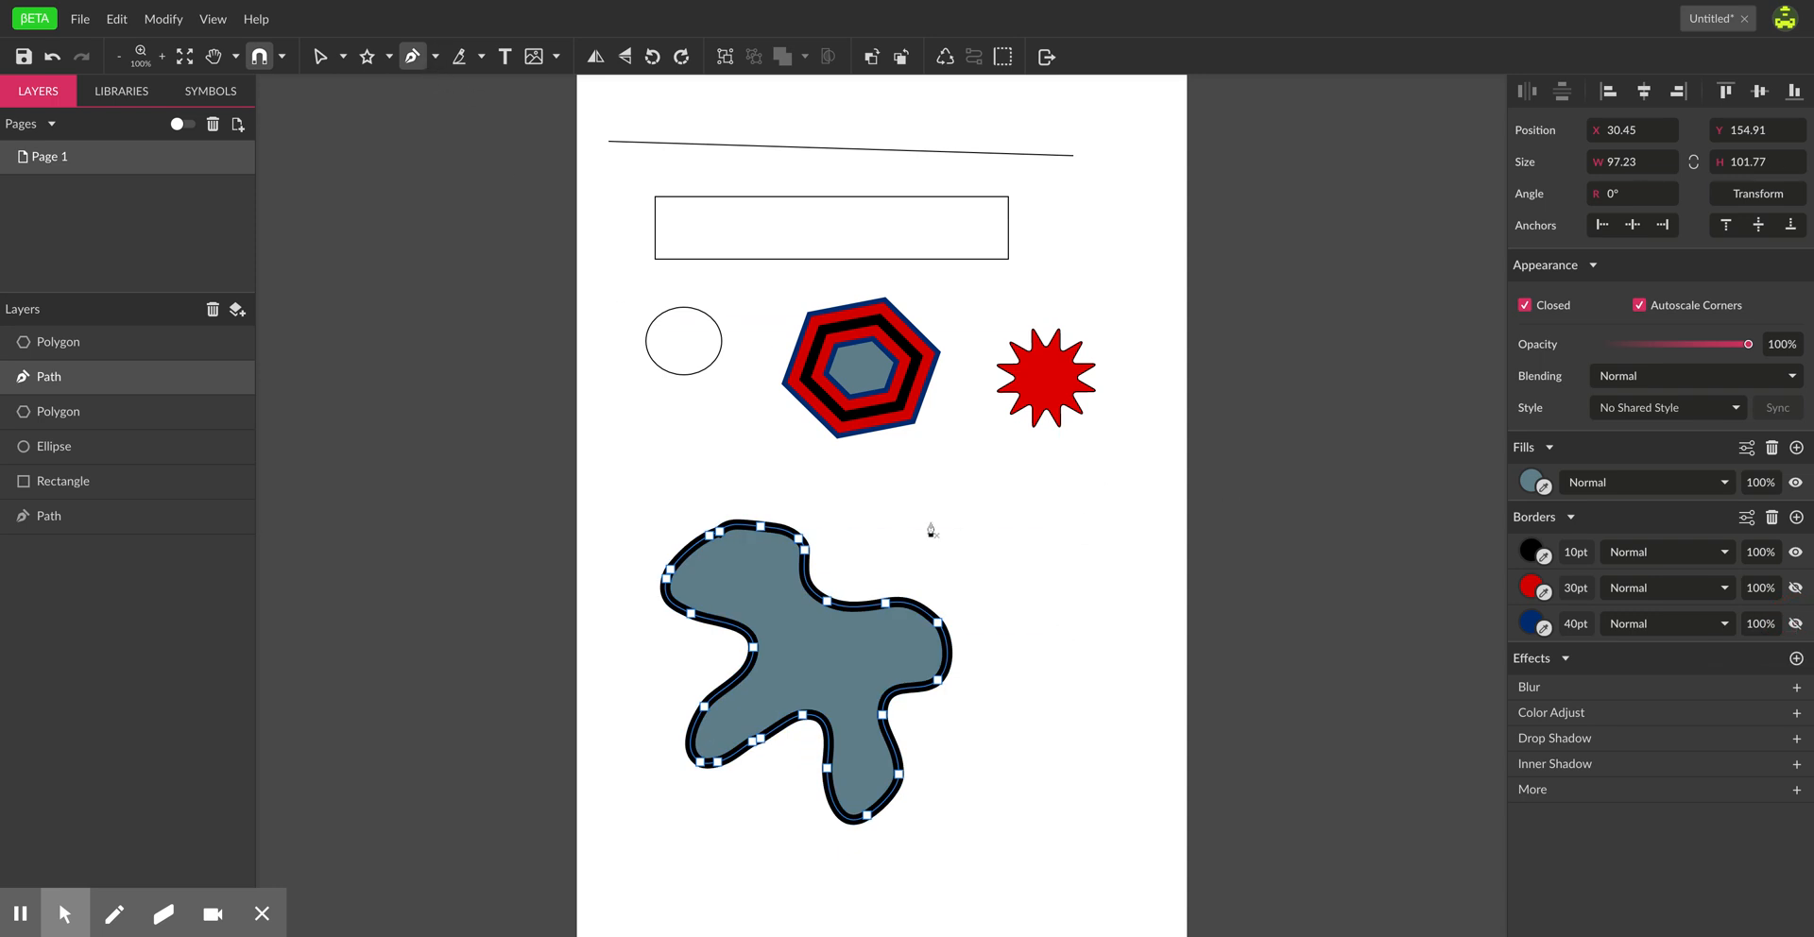
- Draw a closed curved Pen path about 146 by 114 mm, arching above and beside the freehand blob
left_click_drag(814, 487, 829, 488)
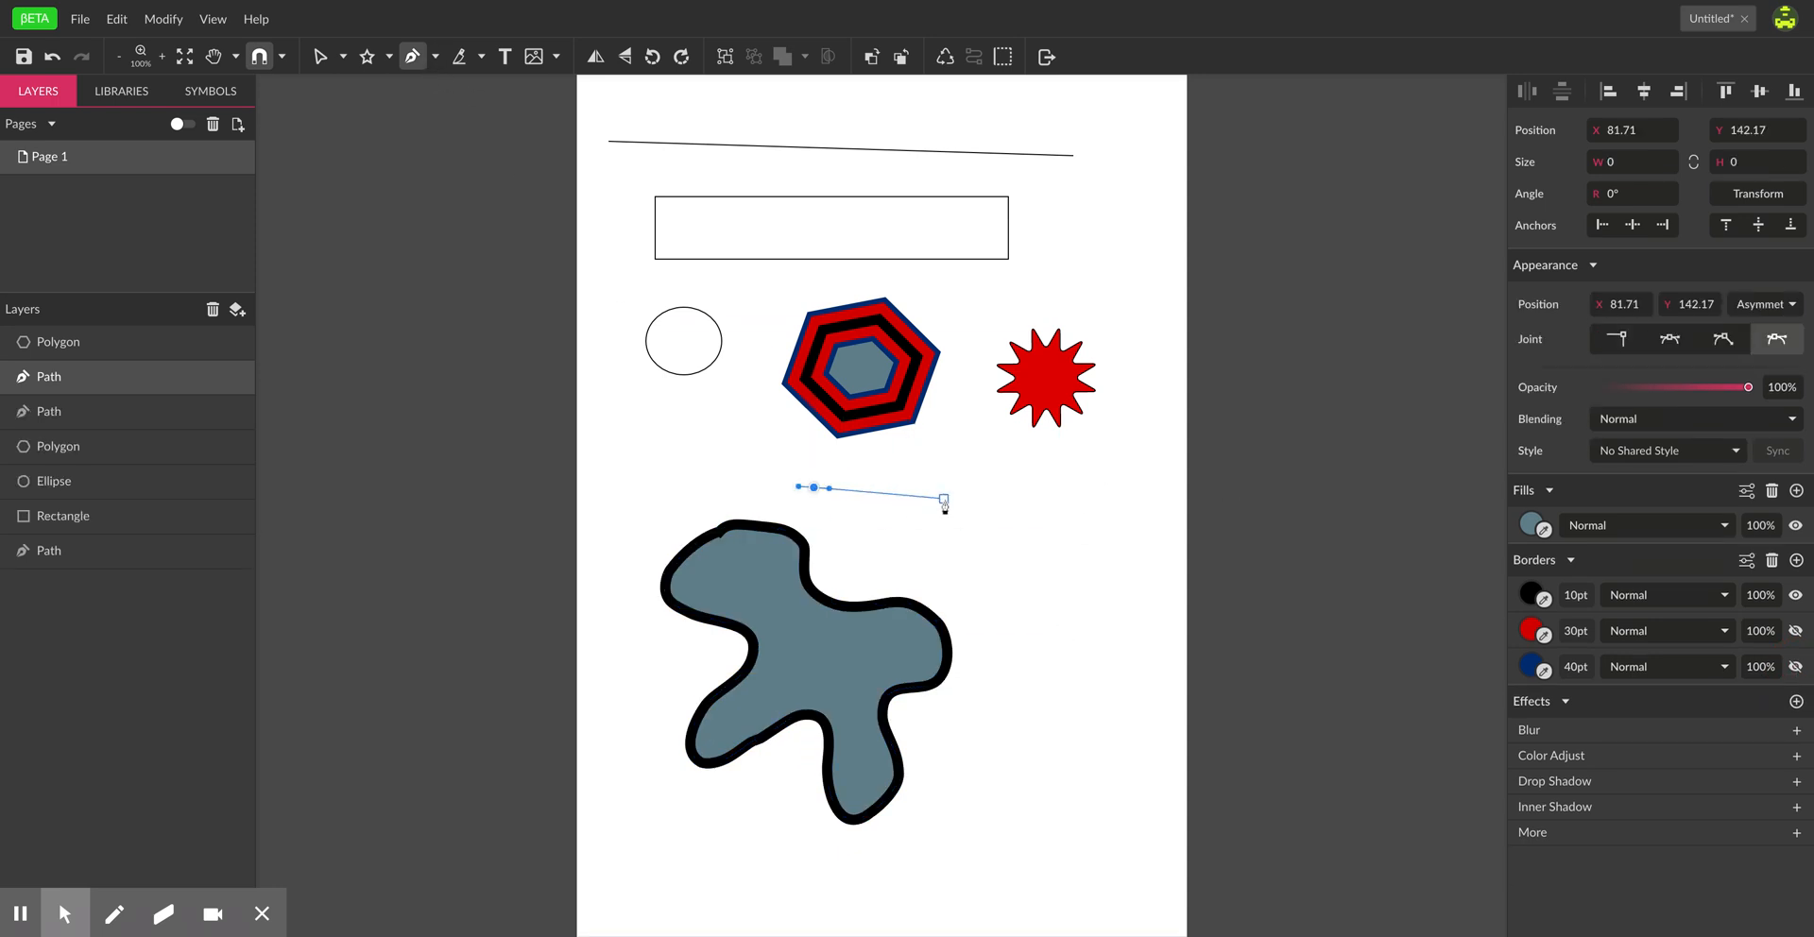
left_click_drag(951, 501, 1002, 562)
left_click_drag(1008, 627, 1050, 501)
left_click_drag(1007, 477, 725, 469)
left_click_drag(738, 477, 787, 502)
left_click_drag(802, 500, 817, 488)
left_click(813, 488)
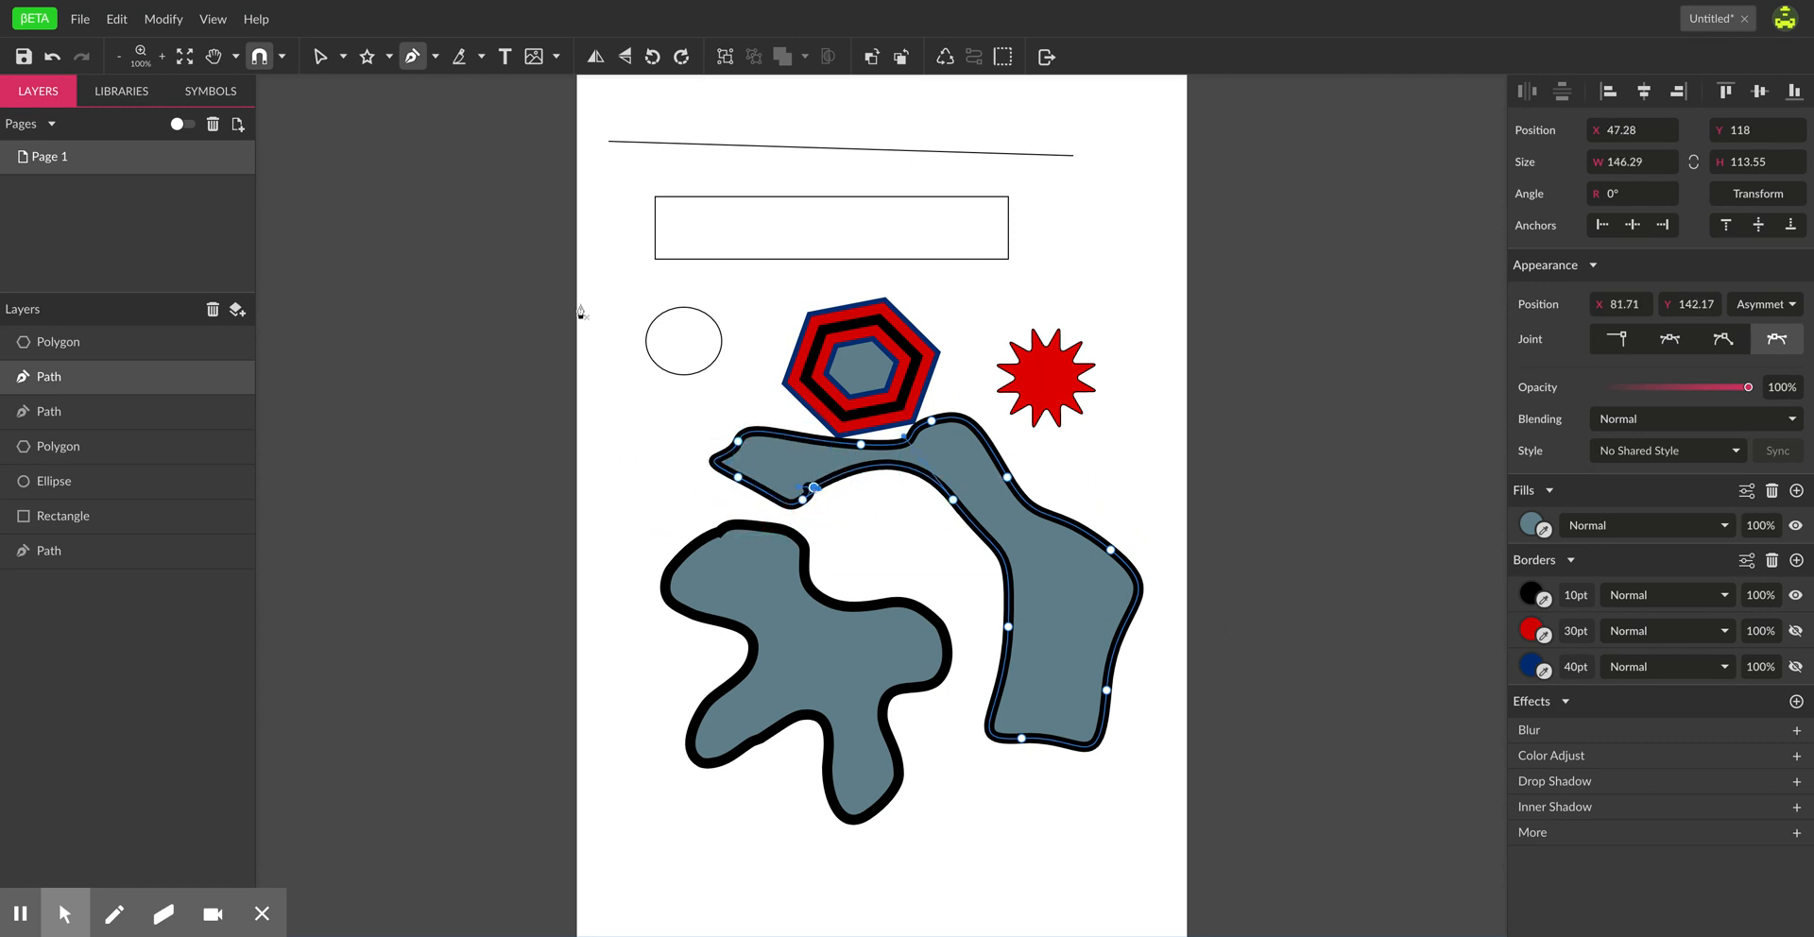
- Flip and resize the curved path to about 67 by 100 mm and place it beside the blob, overlapping the star
left_click(435, 57)
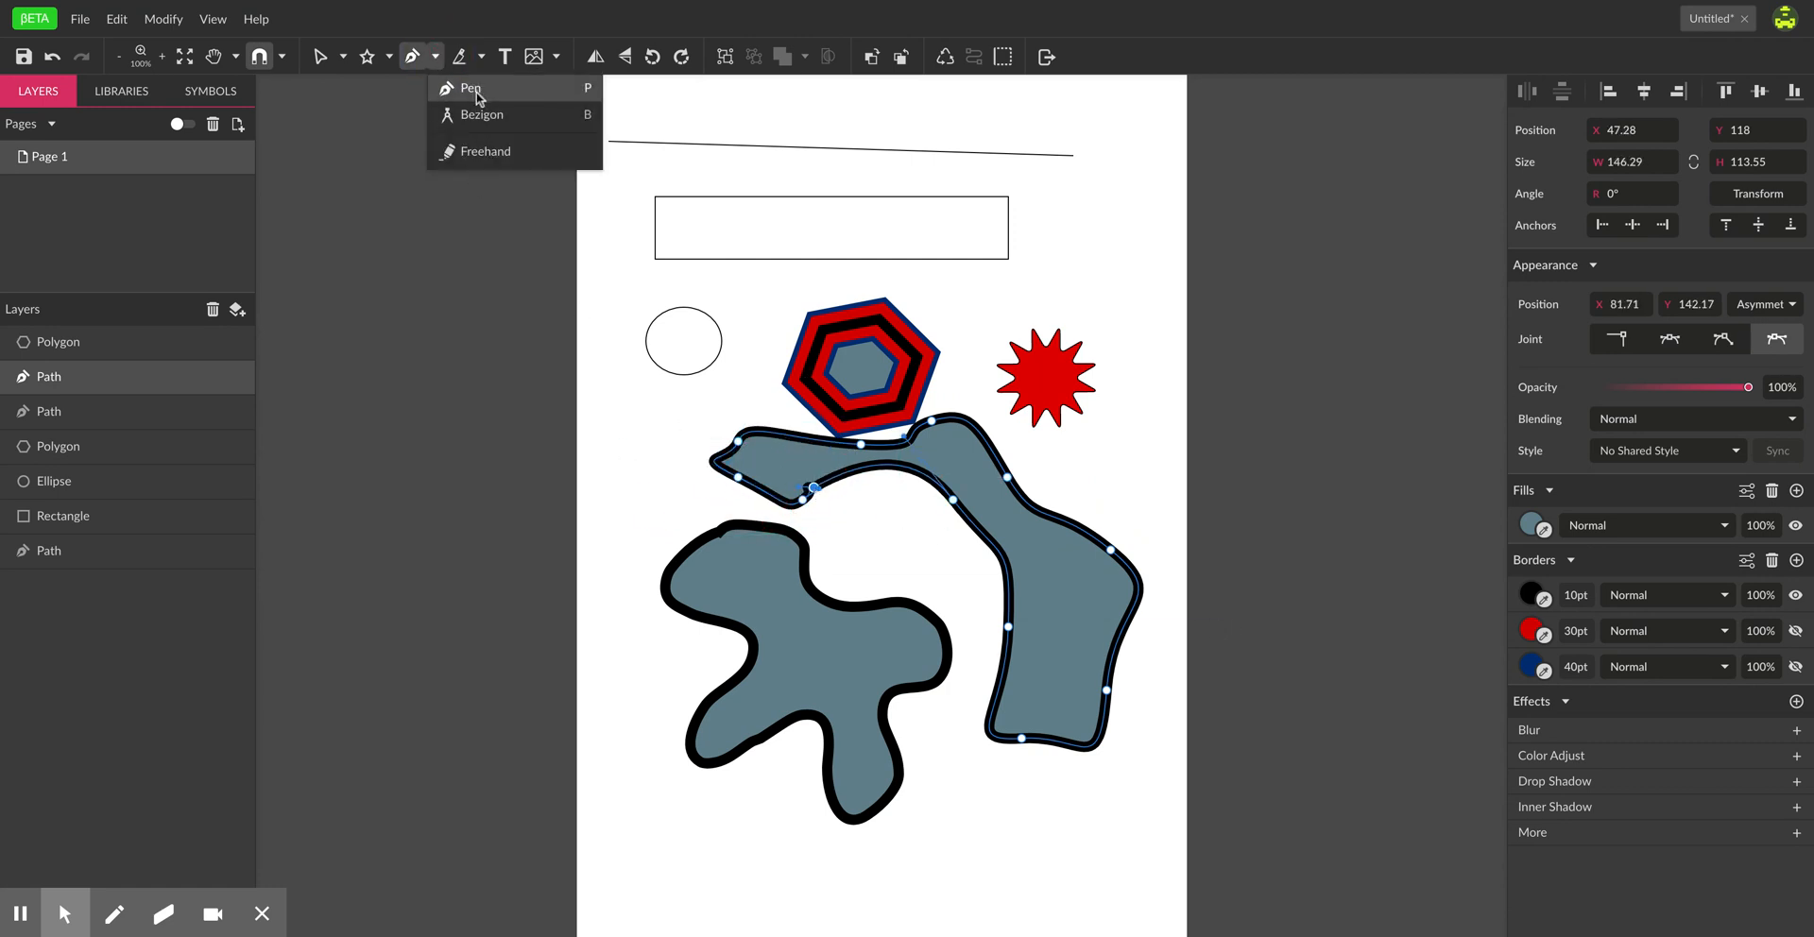
left_click(440, 53)
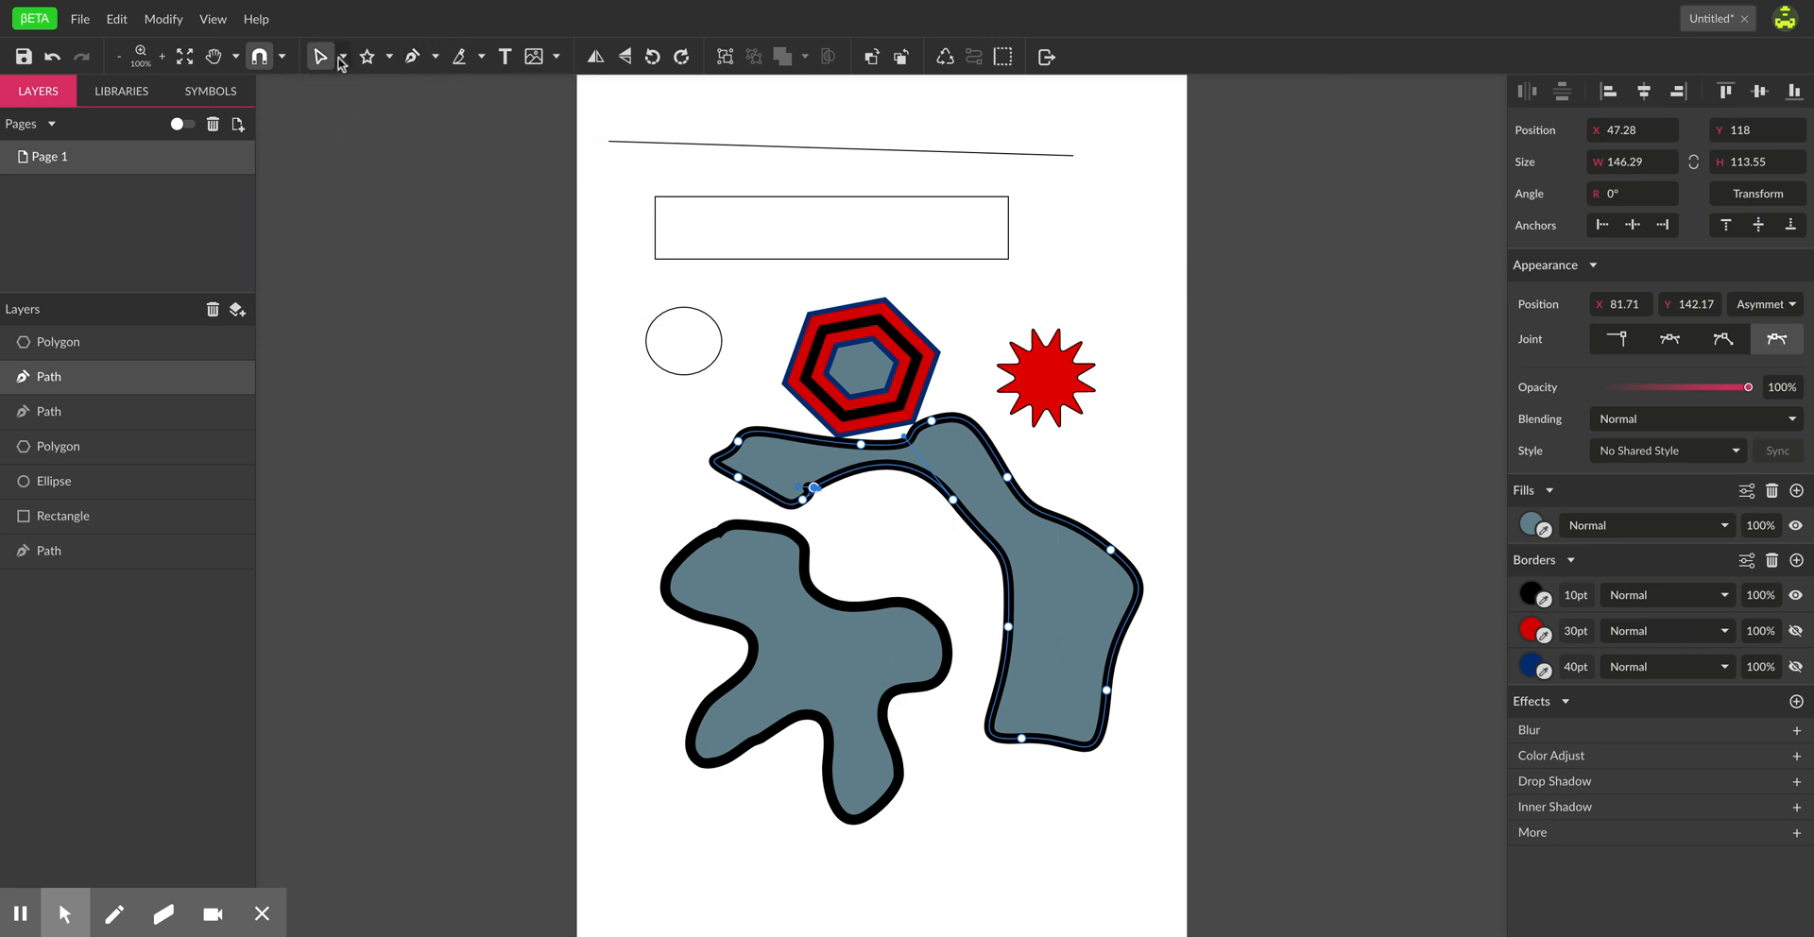
left_click(343, 59)
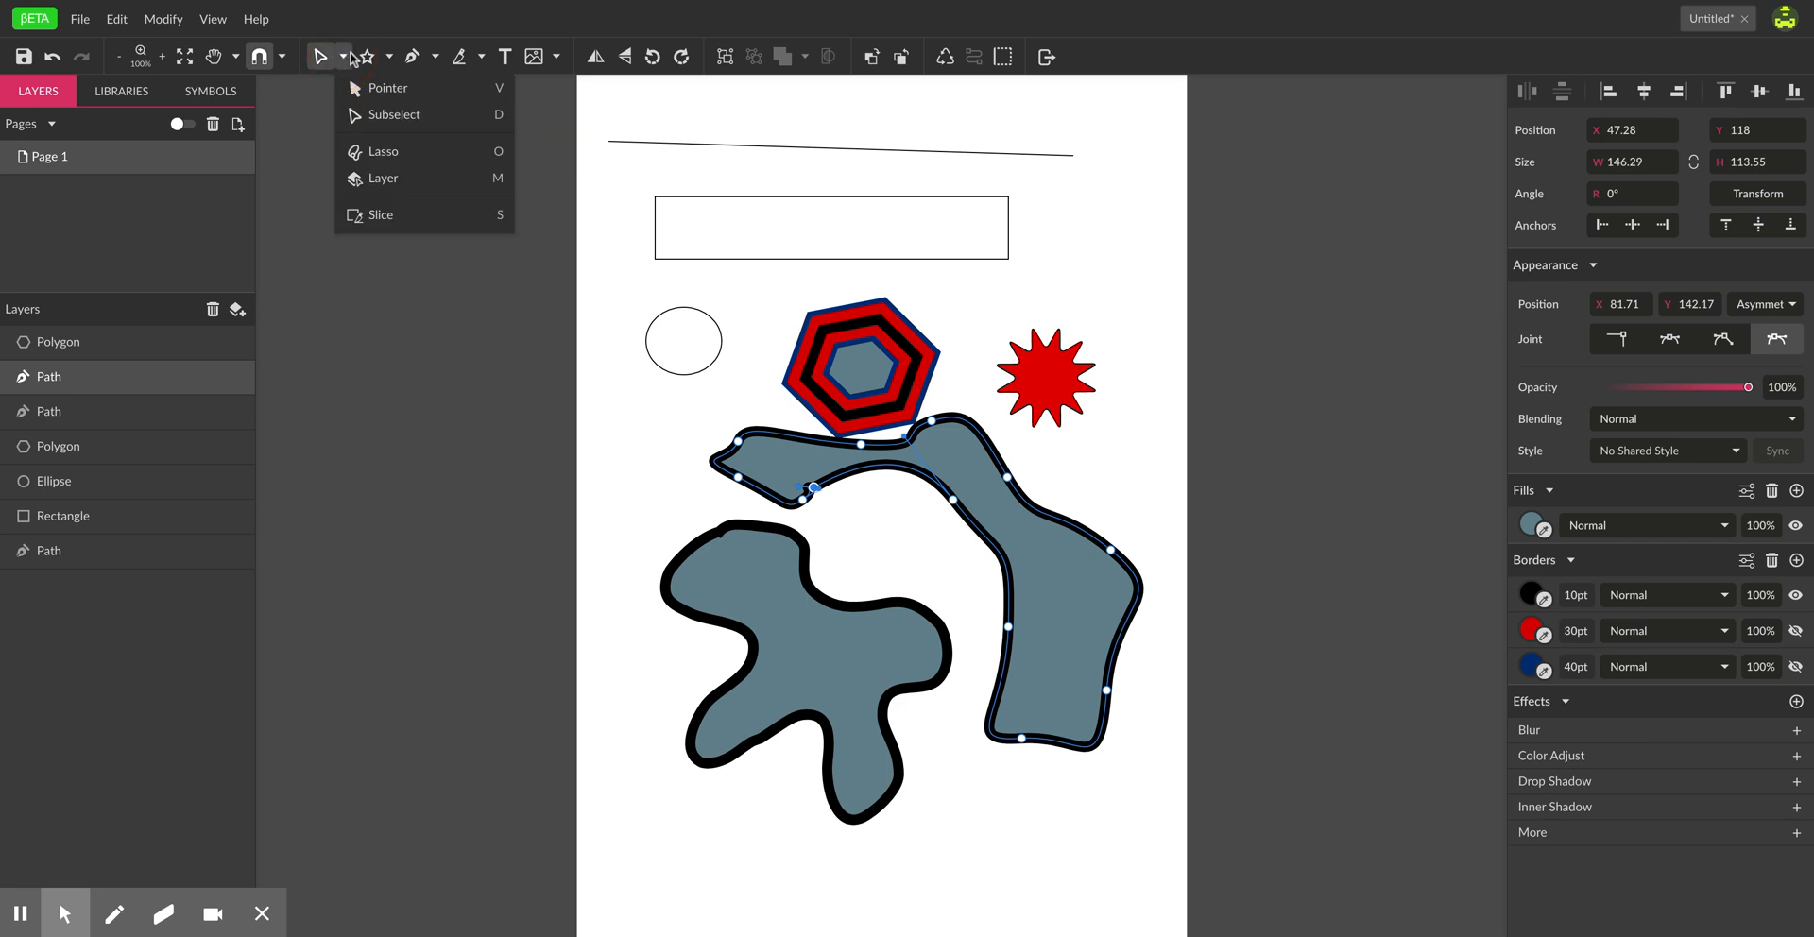
left_click(395, 94)
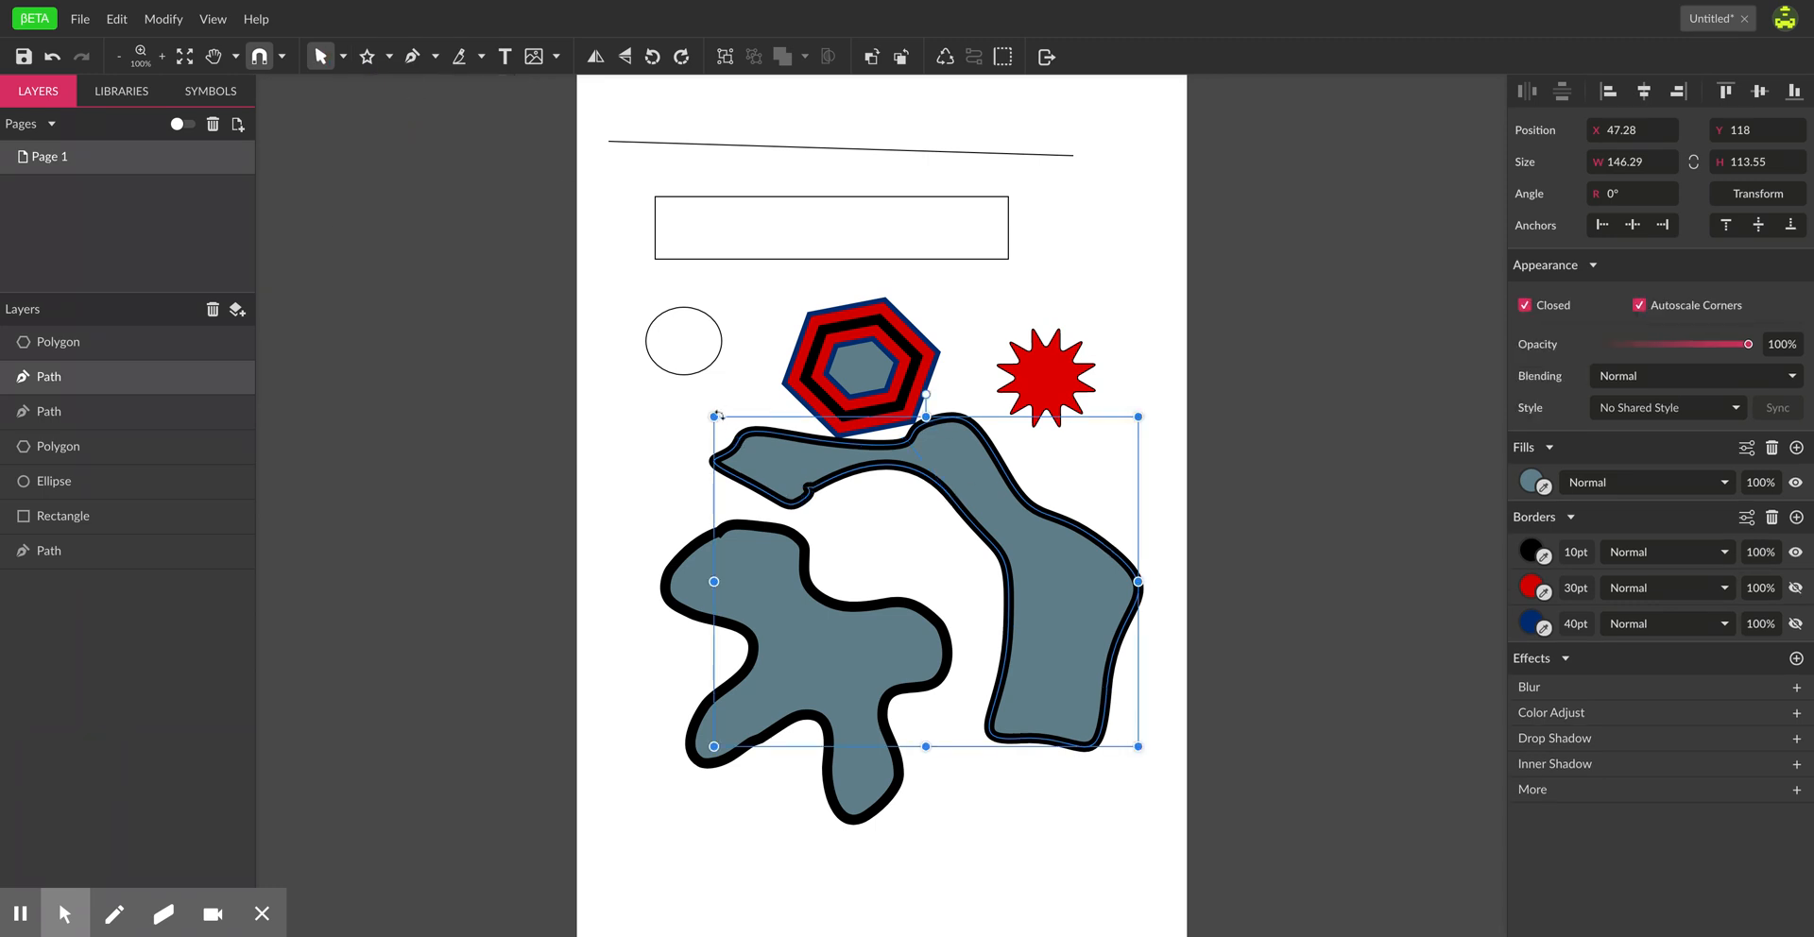
left_click_drag(717, 417, 1293, 491)
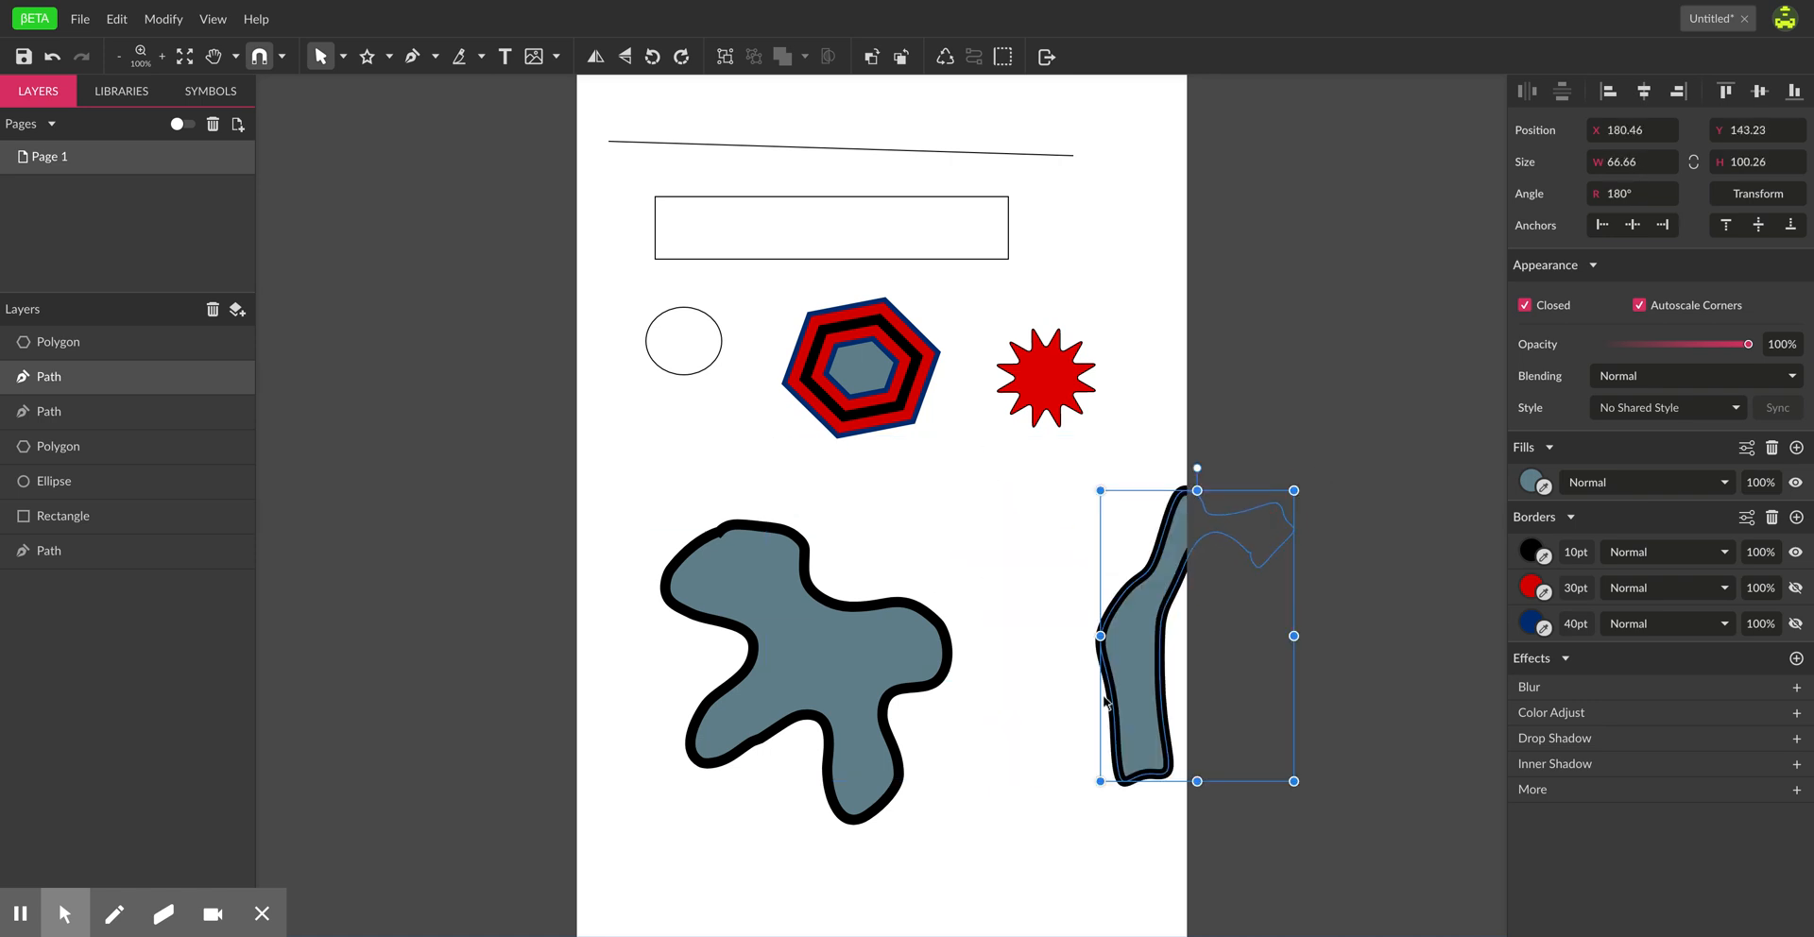
left_click_drag(1122, 678, 998, 574)
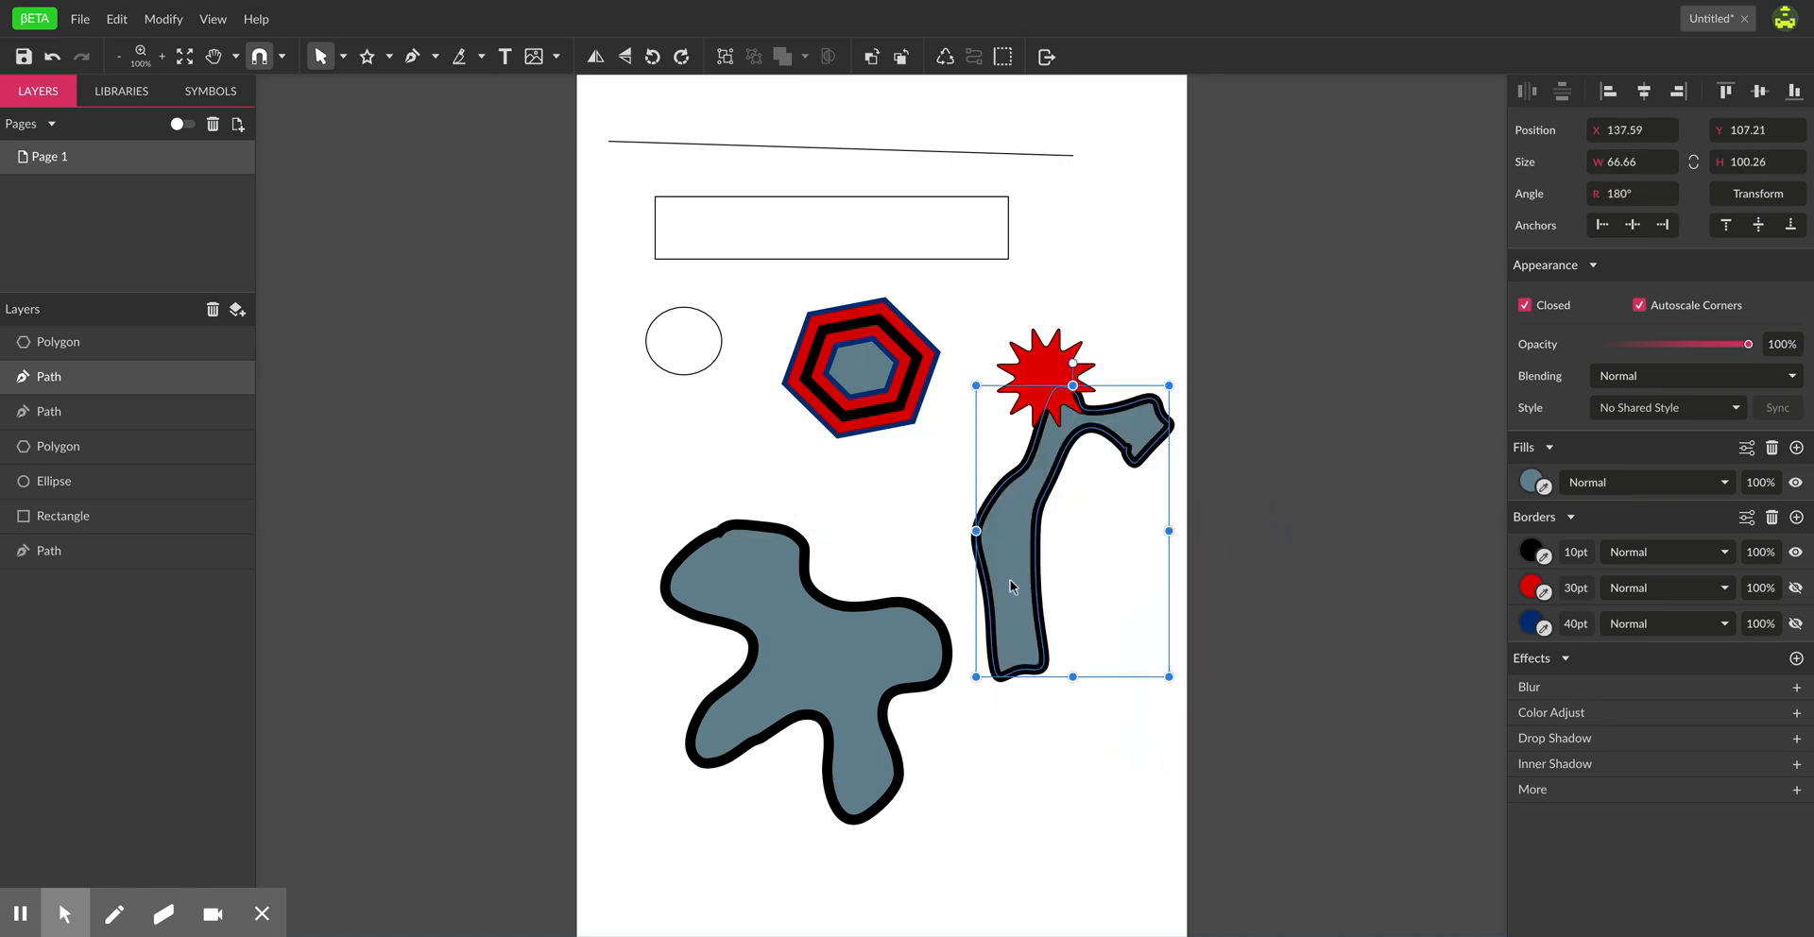
- Reshape the curved path's left side with Subselect, pulling its upper node outward, raising the lower node and bending the curve between them
left_click(332, 60)
left_click(366, 115)
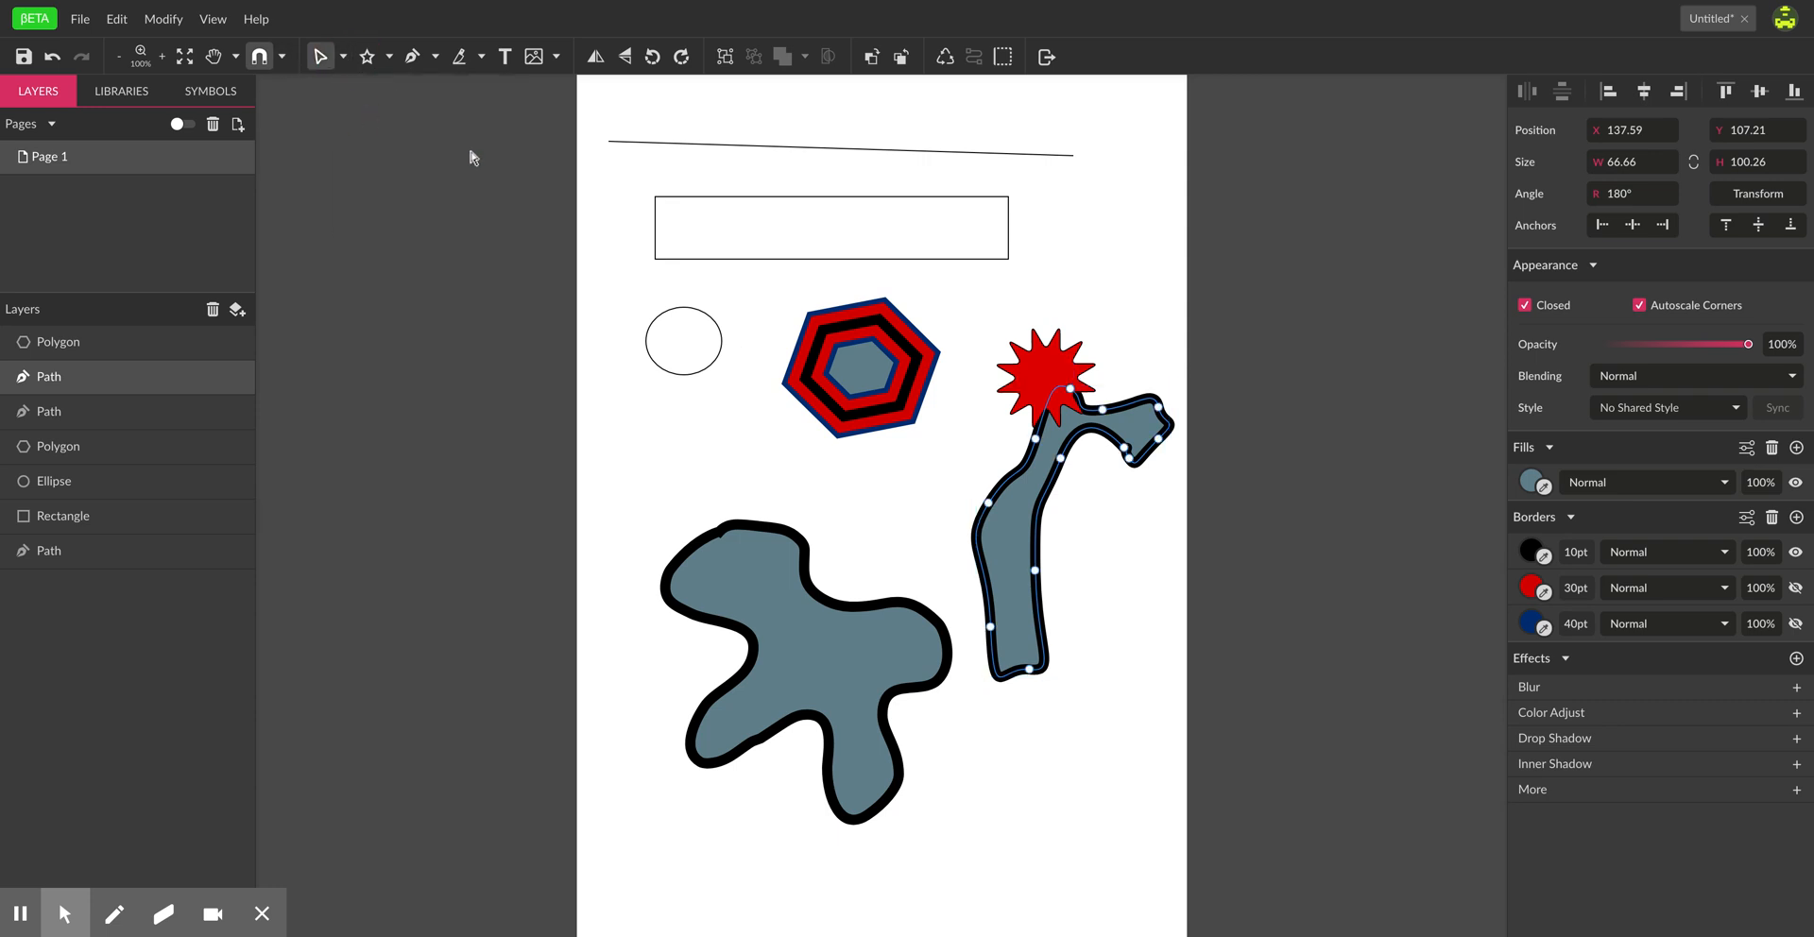
left_click_drag(990, 504, 918, 476)
left_click_drag(991, 627, 986, 560)
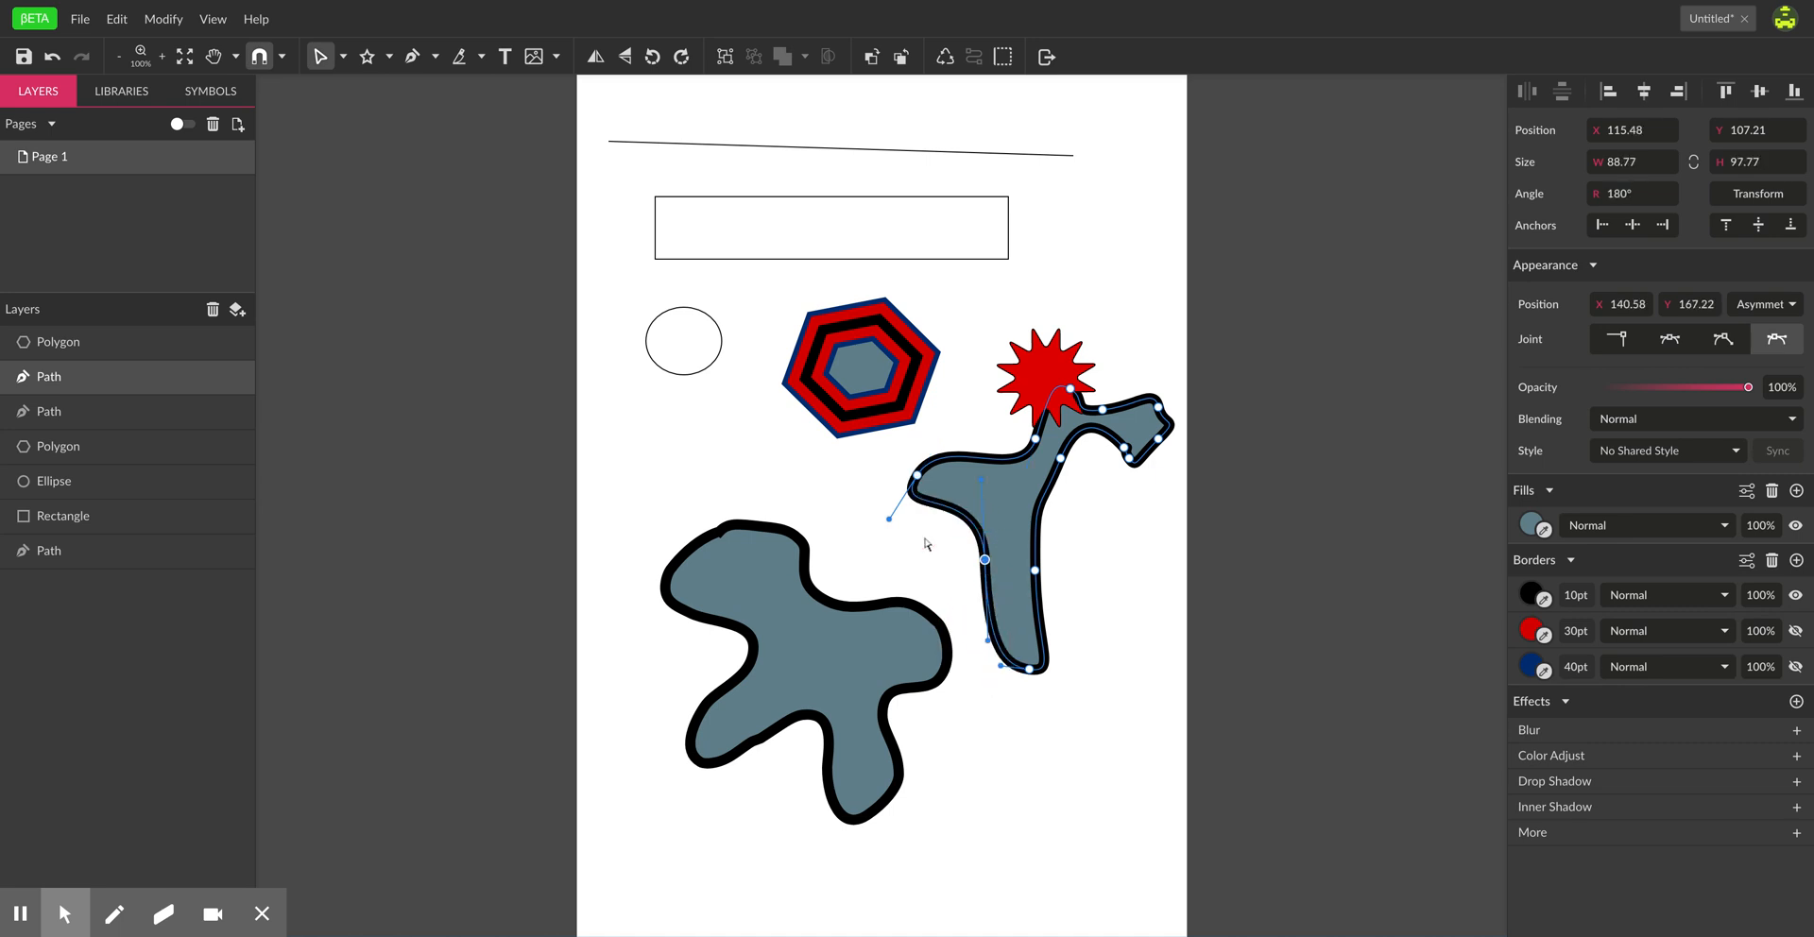
left_click_drag(890, 520, 950, 610)
- Widen the curved path's lower part by moving its right node outward and its bottom node down, to about 87 by 108 mm overall
left_click(1028, 642)
left_click(1038, 498)
left_click(1042, 523)
left_click_drag(1043, 527, 1123, 633)
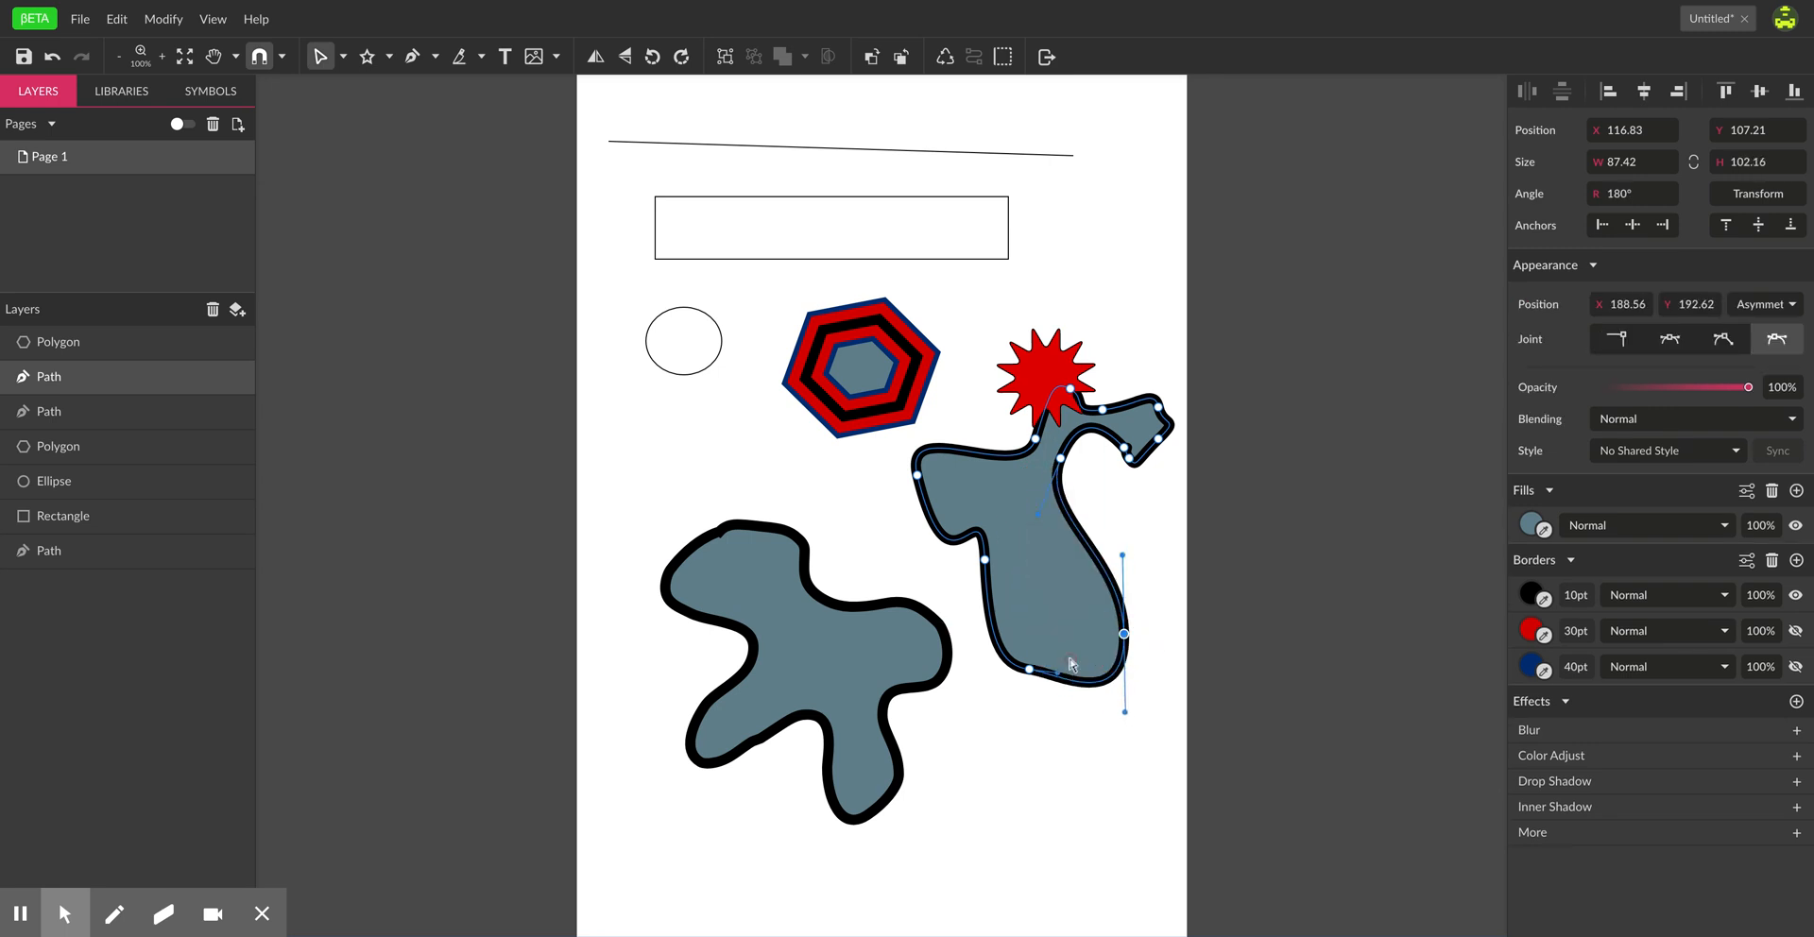
left_click_drag(1032, 671, 1027, 695)
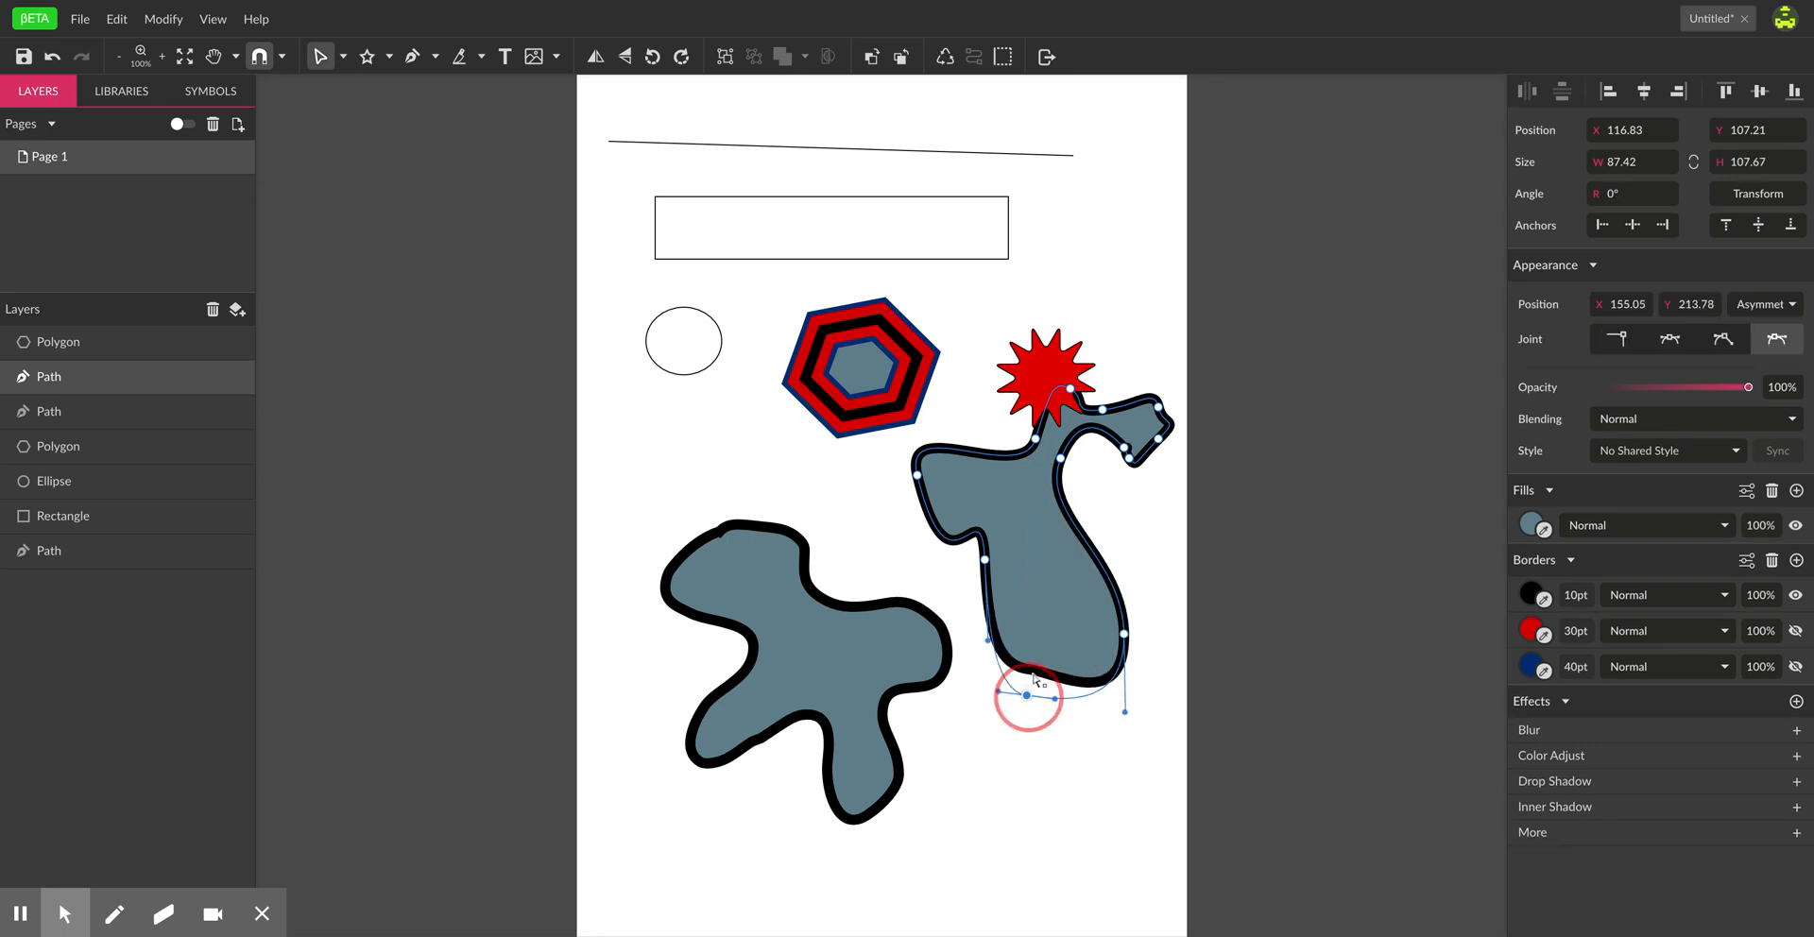
left_click(344, 59)
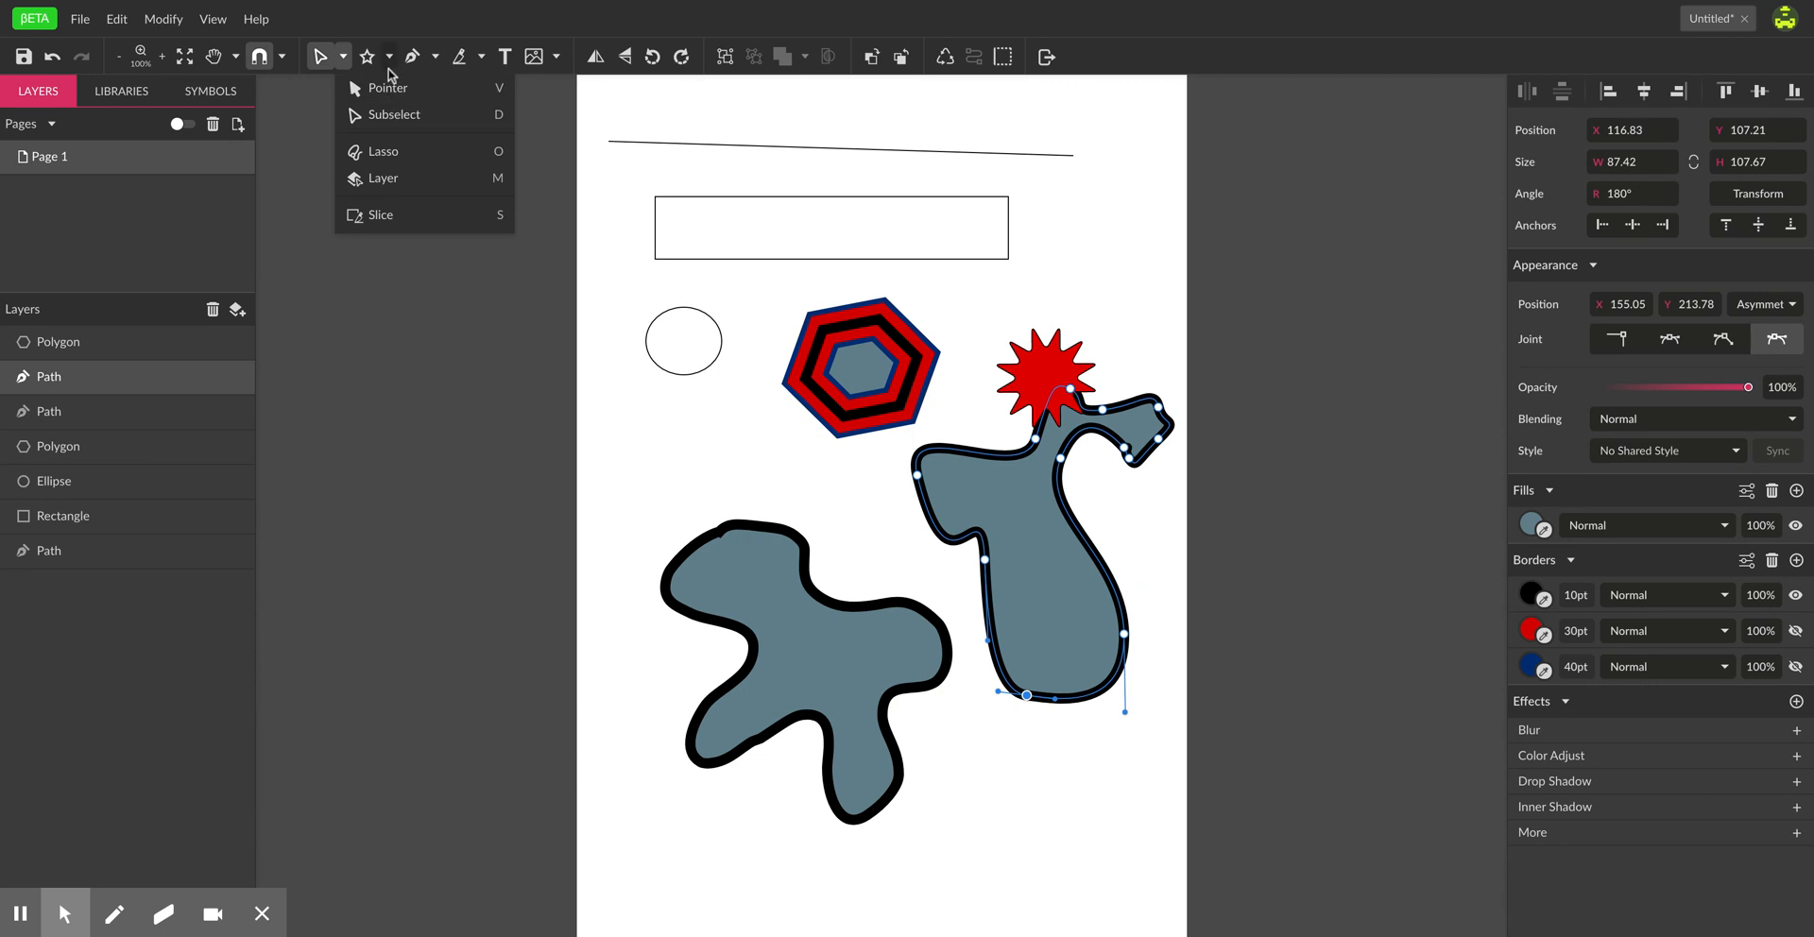
left_click(389, 57)
left_click(436, 58)
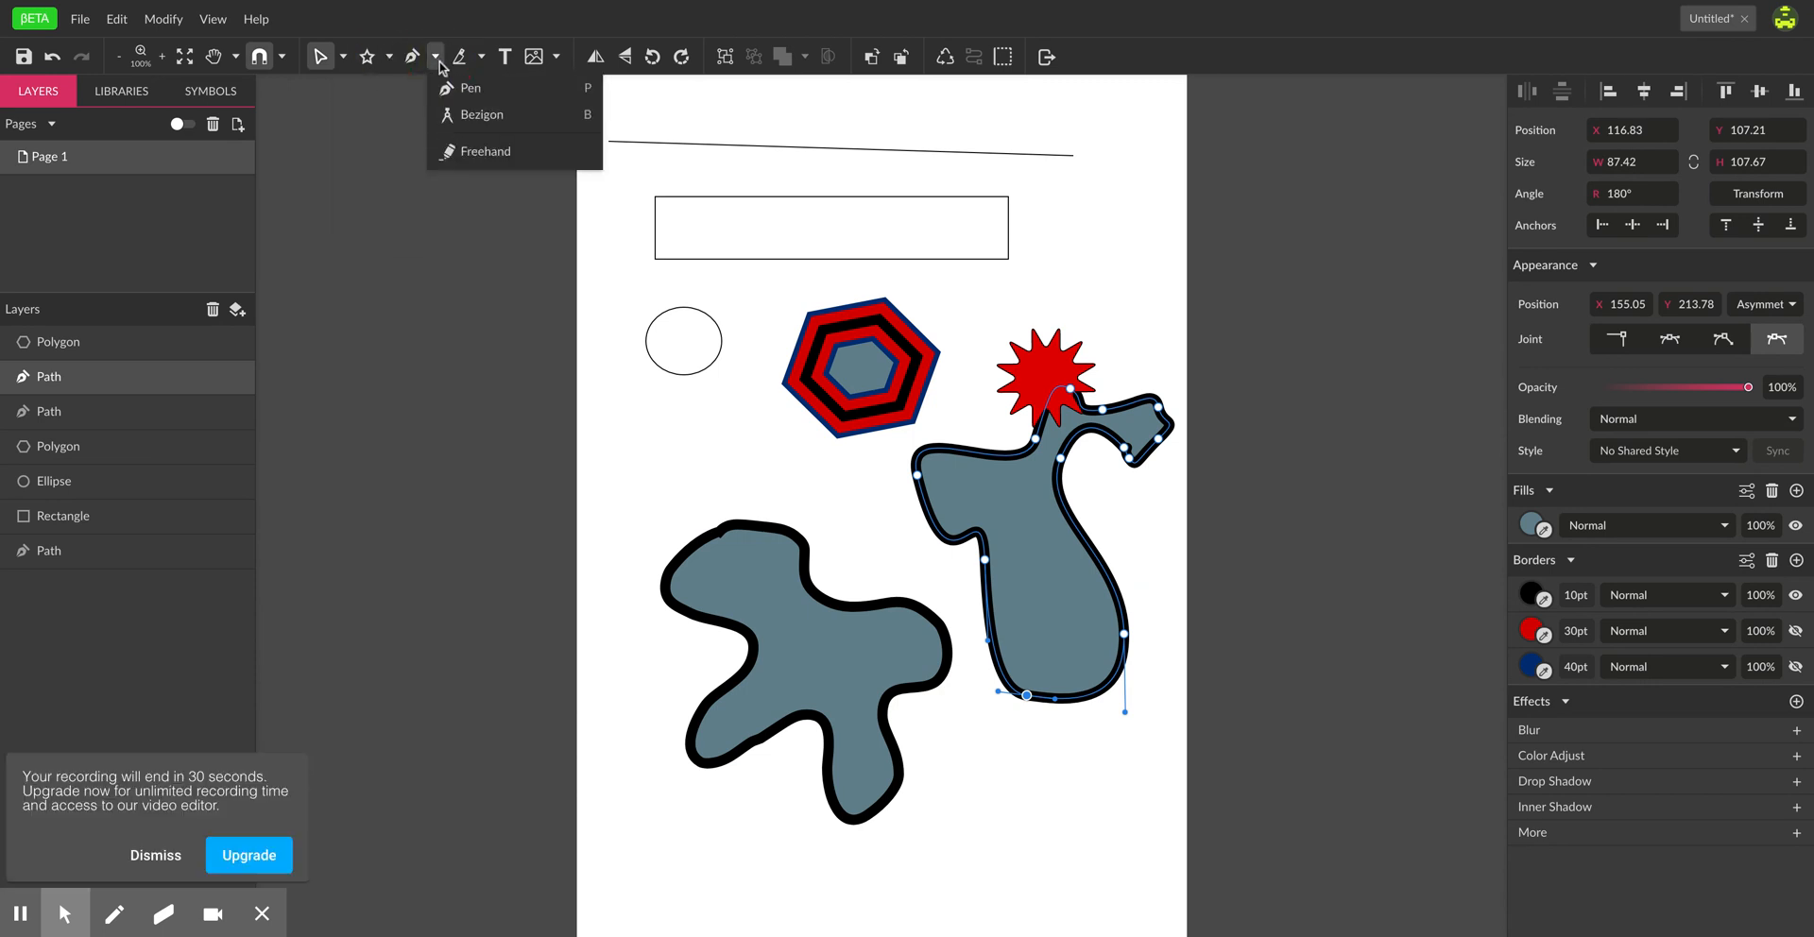
left_click(412, 57)
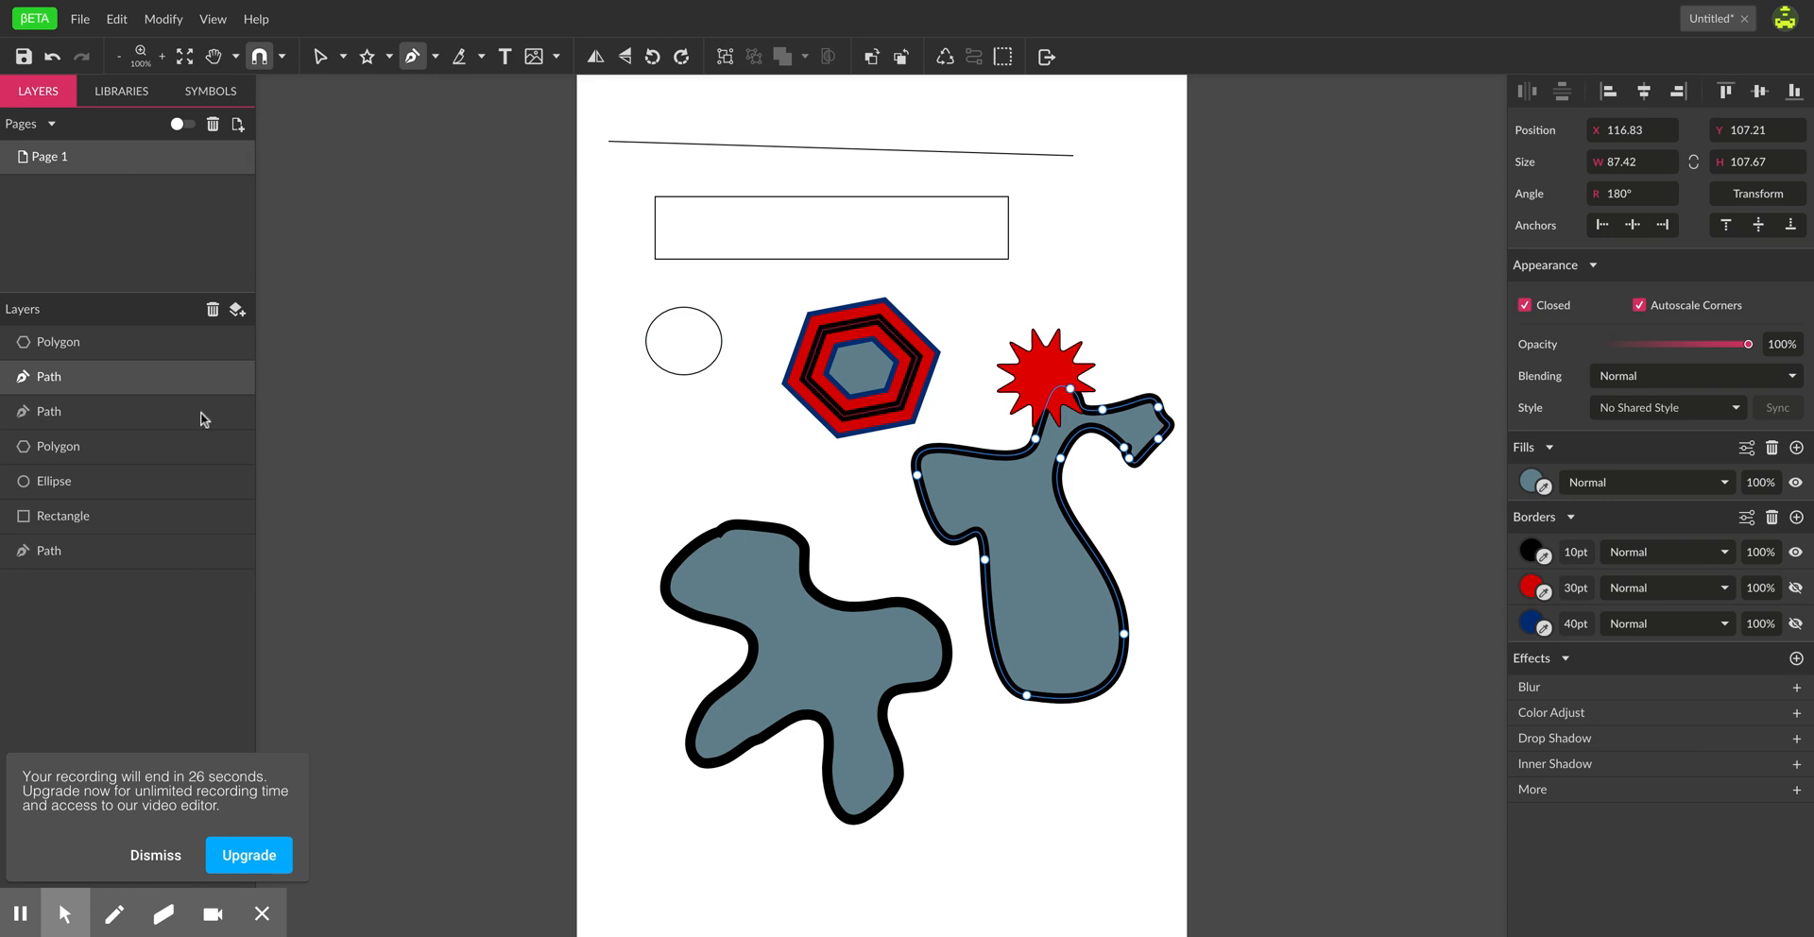
- Export the design as a PDF document at 300 dpi
left_click(83, 23)
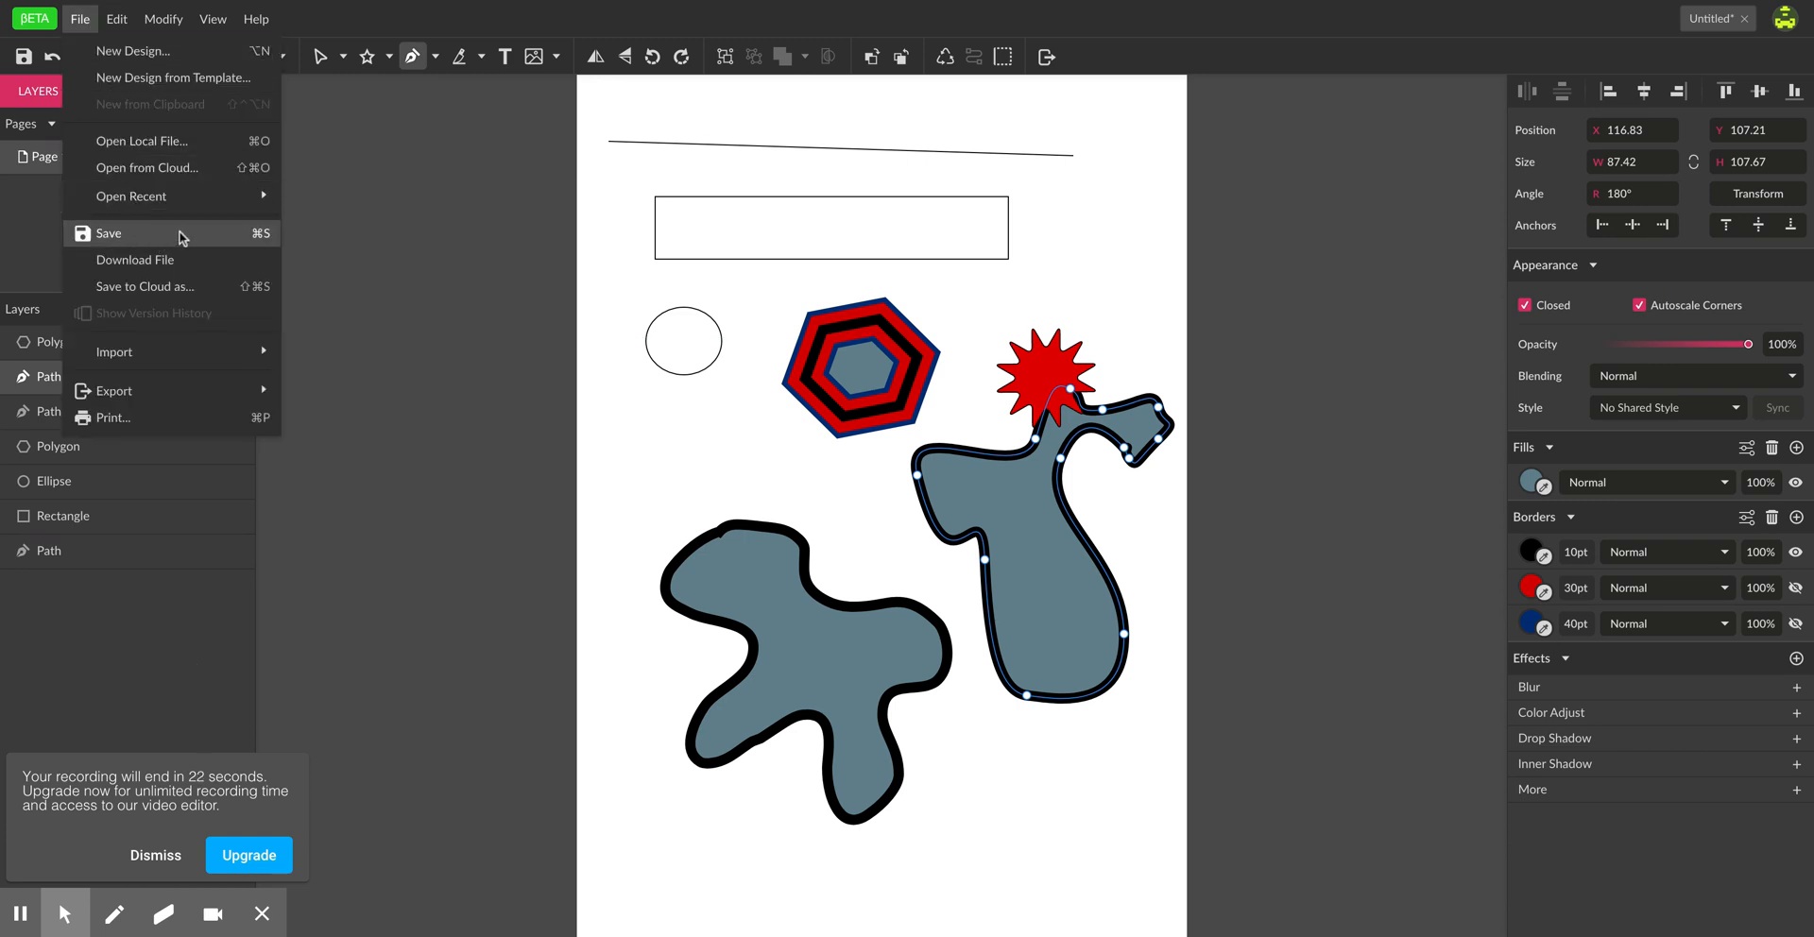
mouse_move(185, 393)
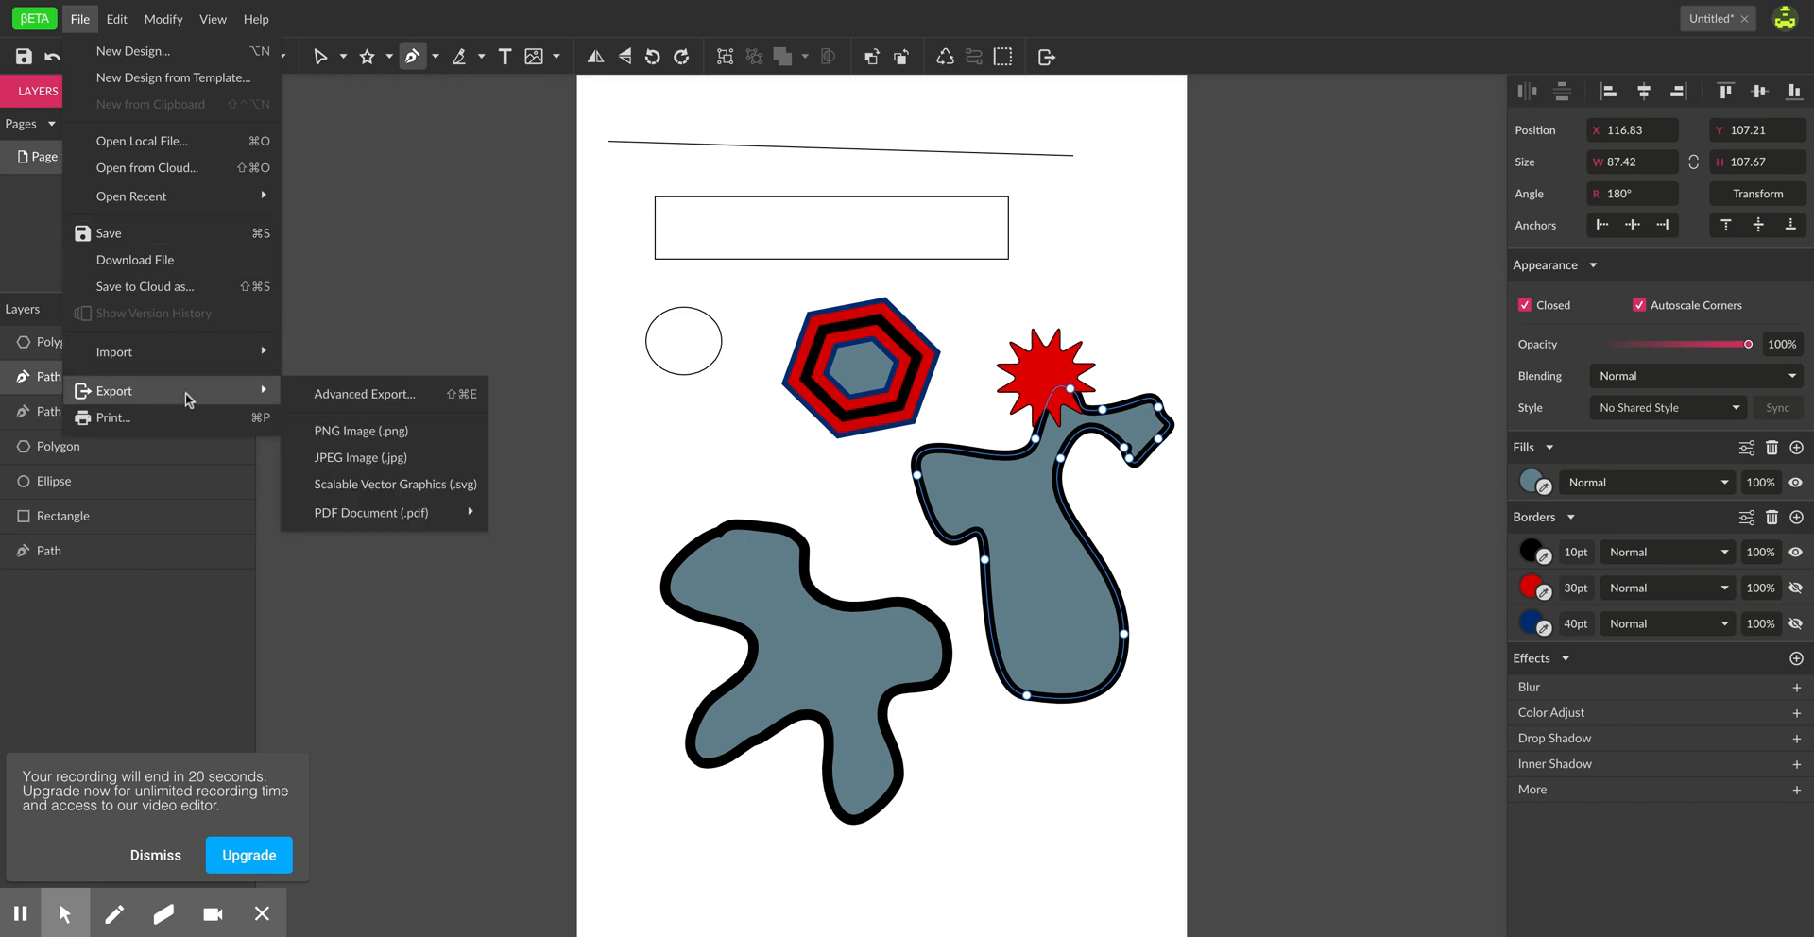
mouse_move(389, 512)
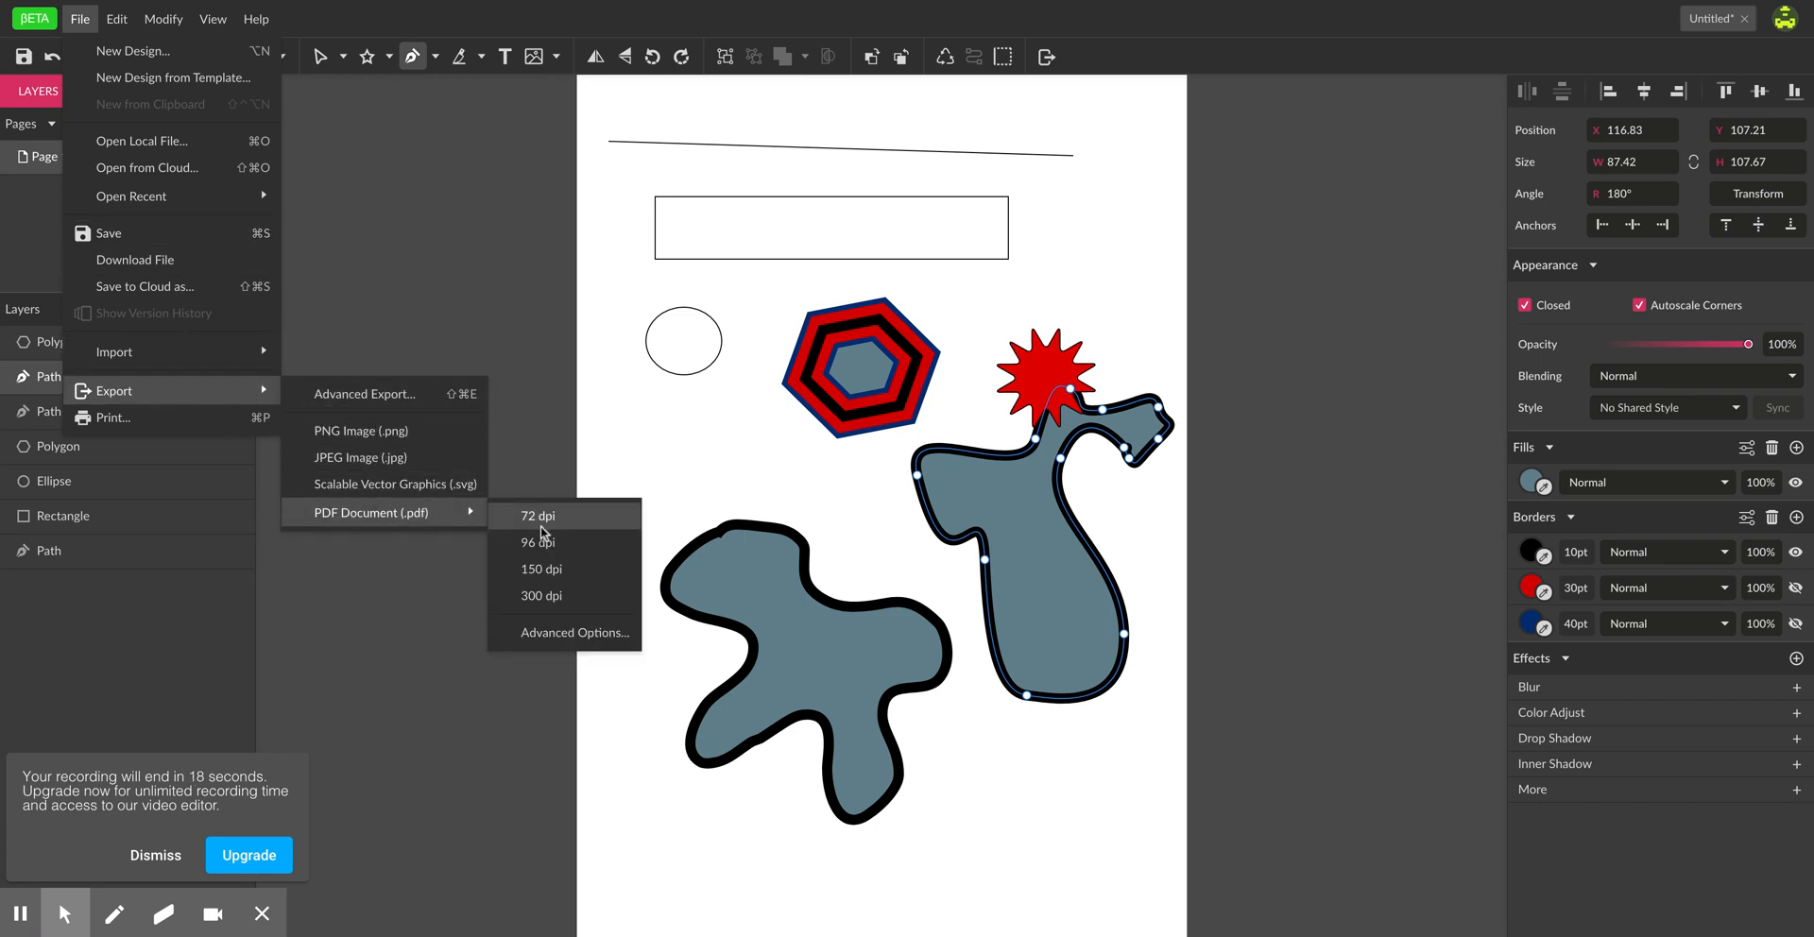
left_click(552, 590)
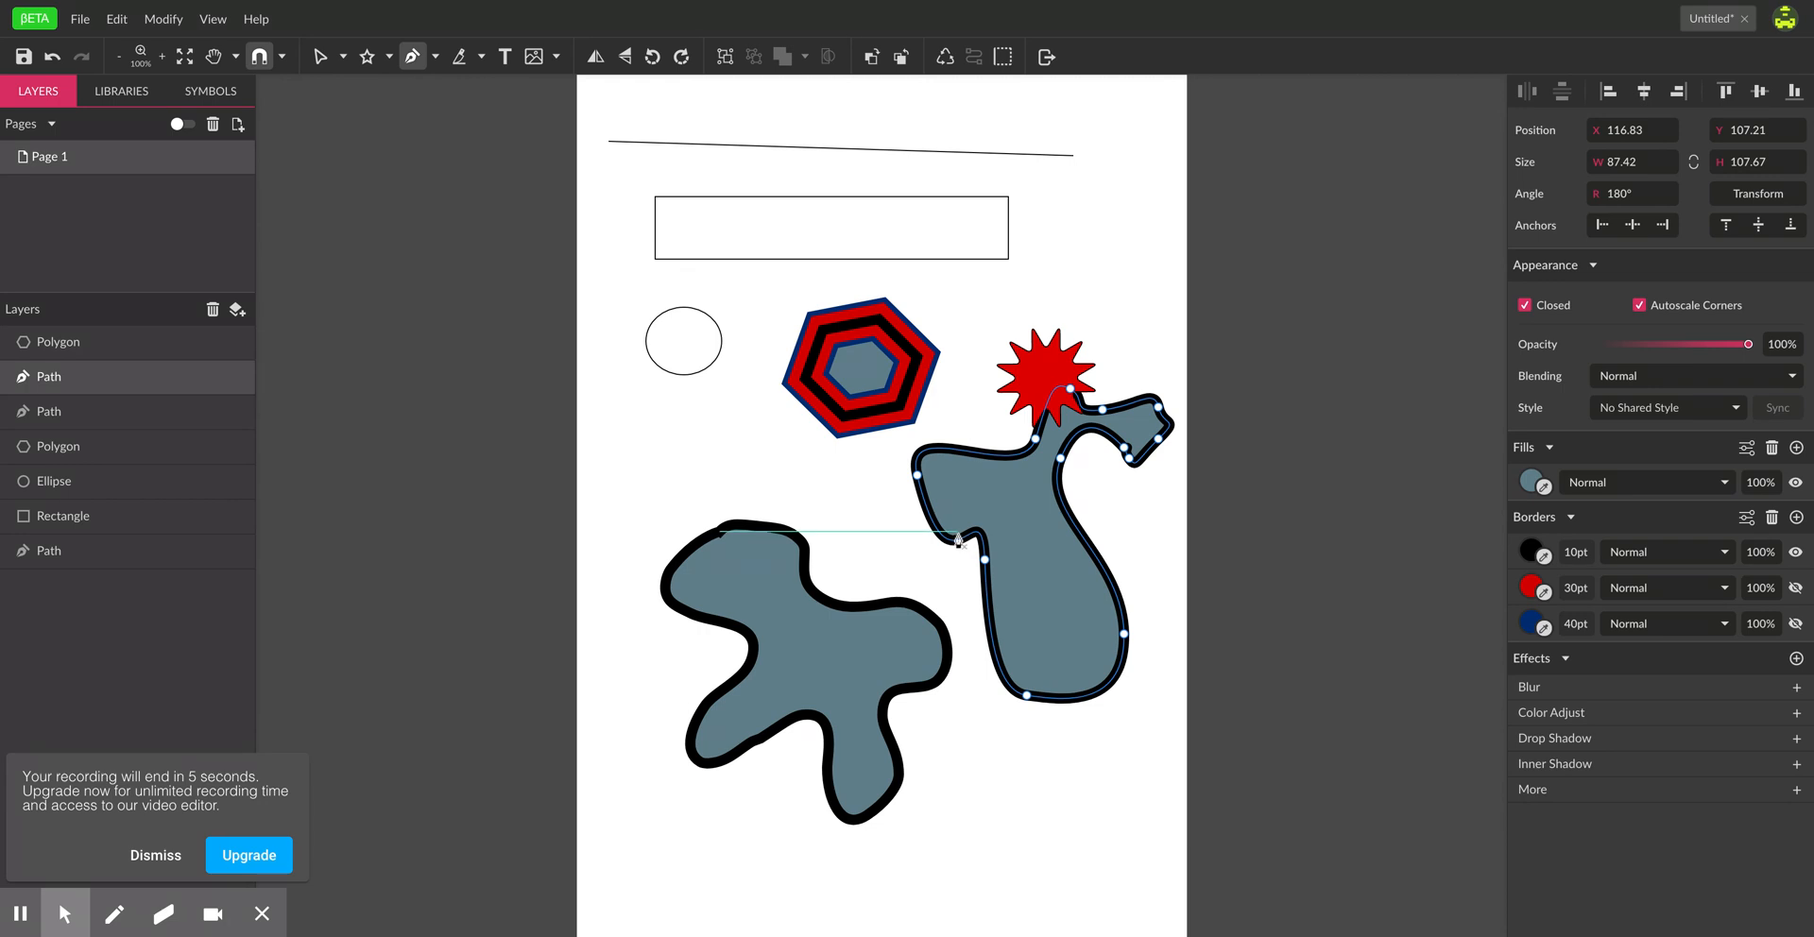
mouse_move(227, 885)
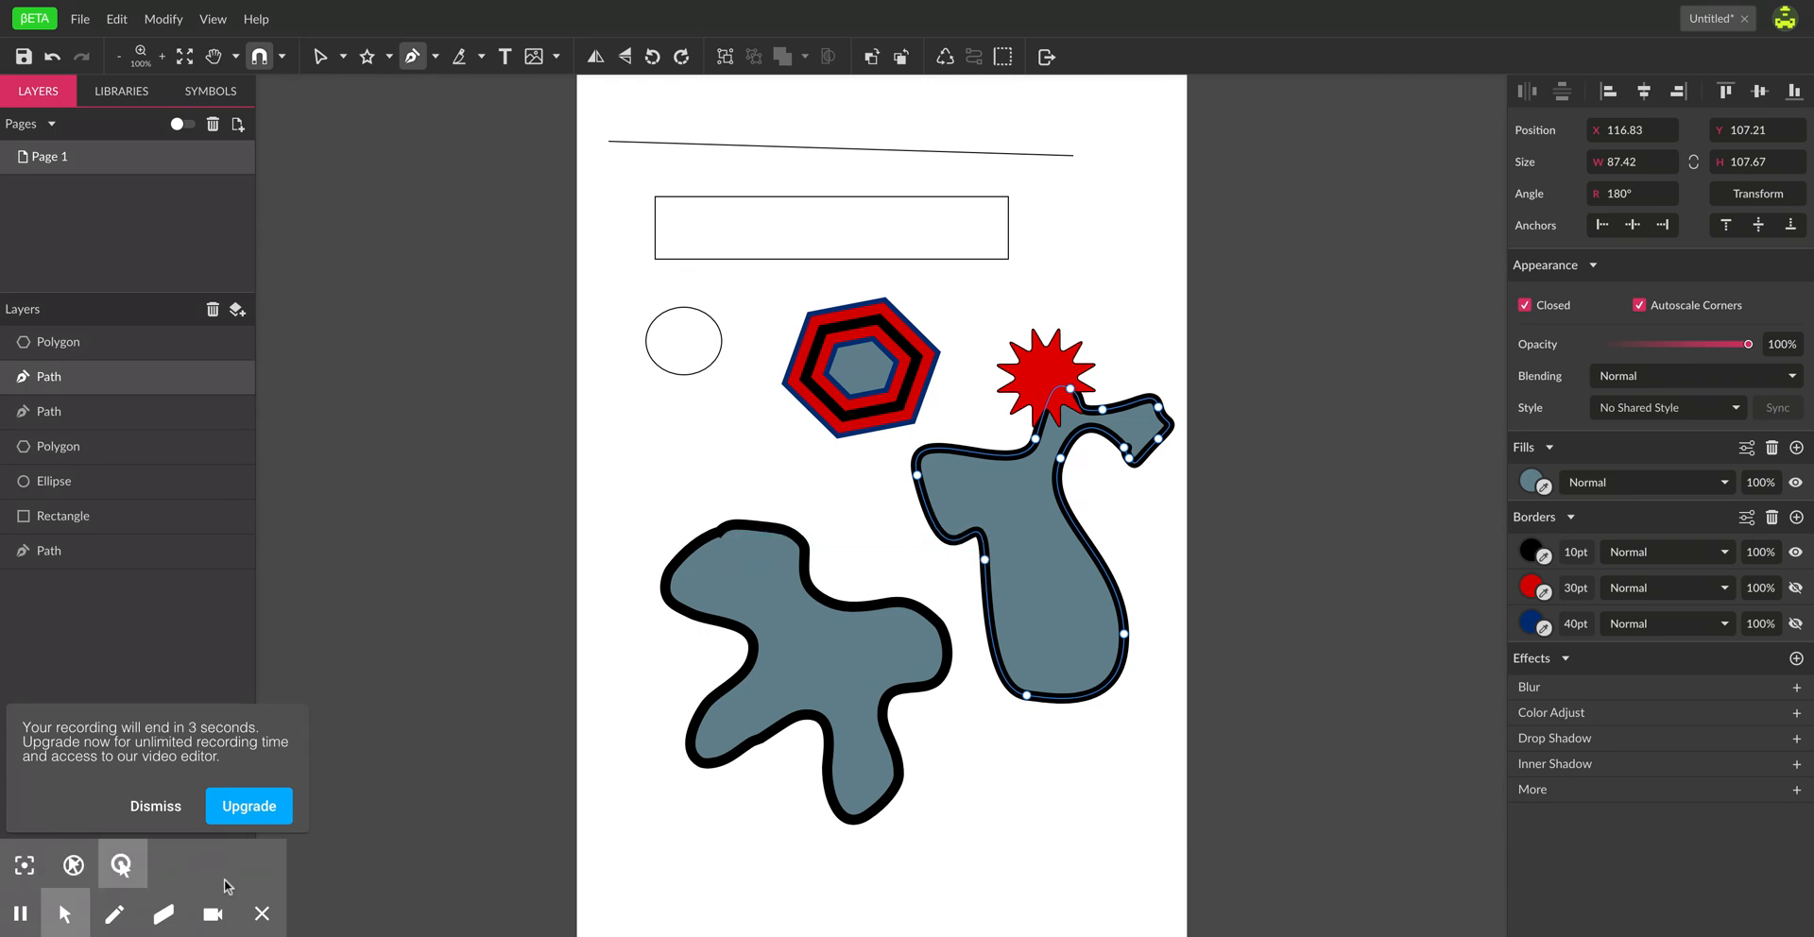